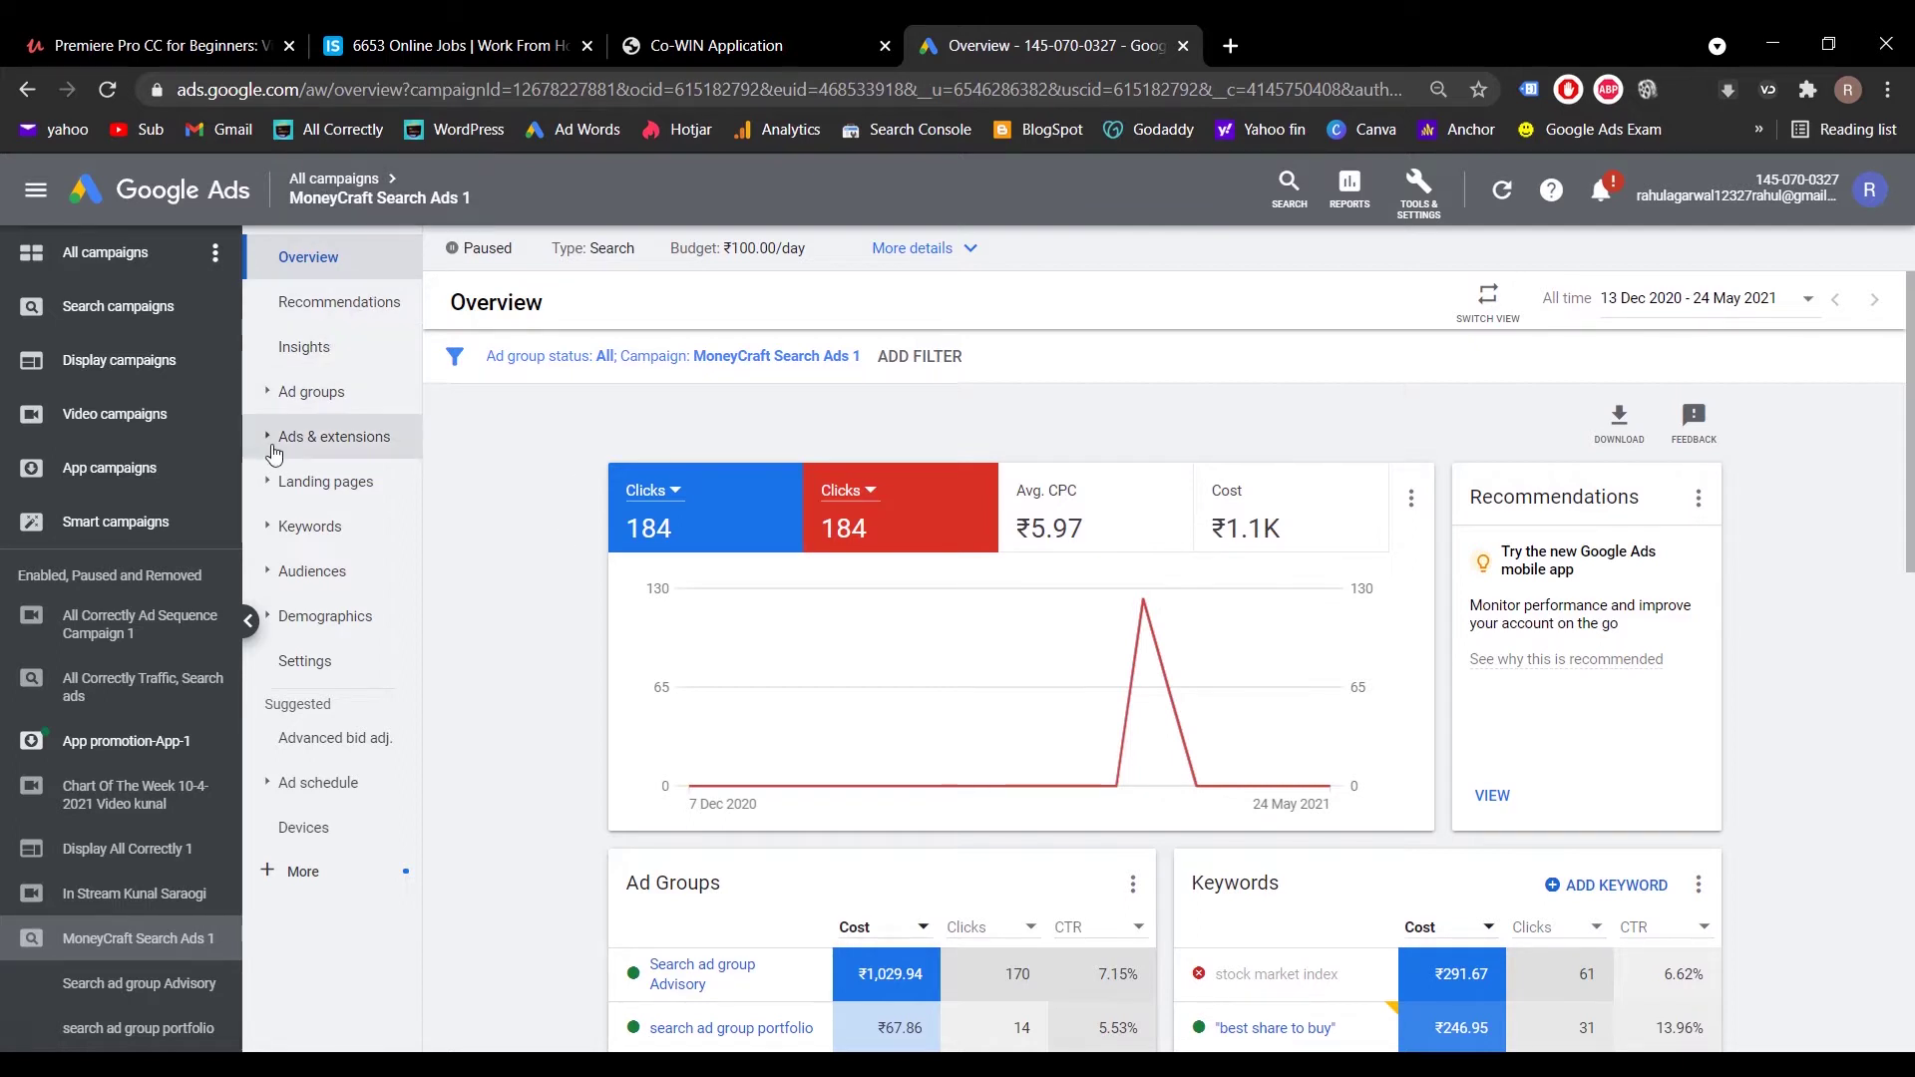
{"action": "left_click", "coordinate": [387, 438]}
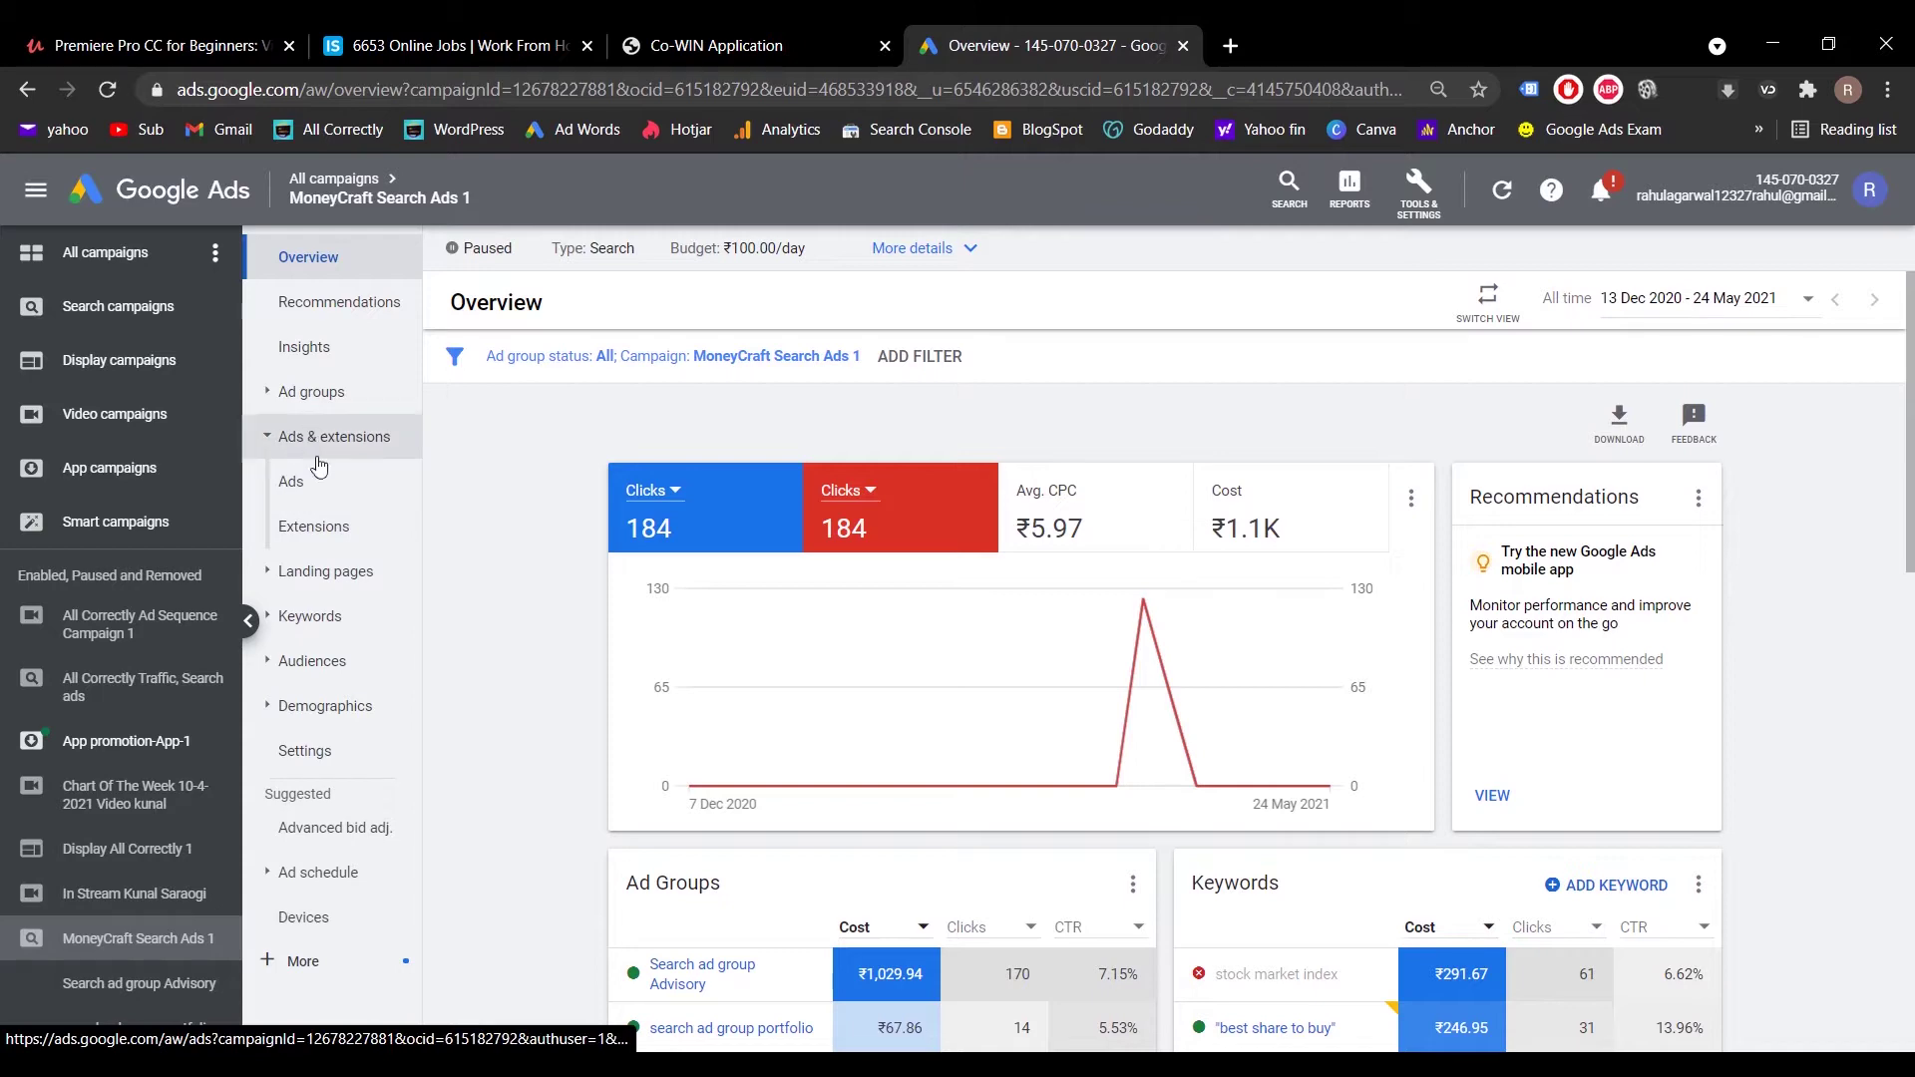
{"action": "left_click", "coordinate": [308, 535]}
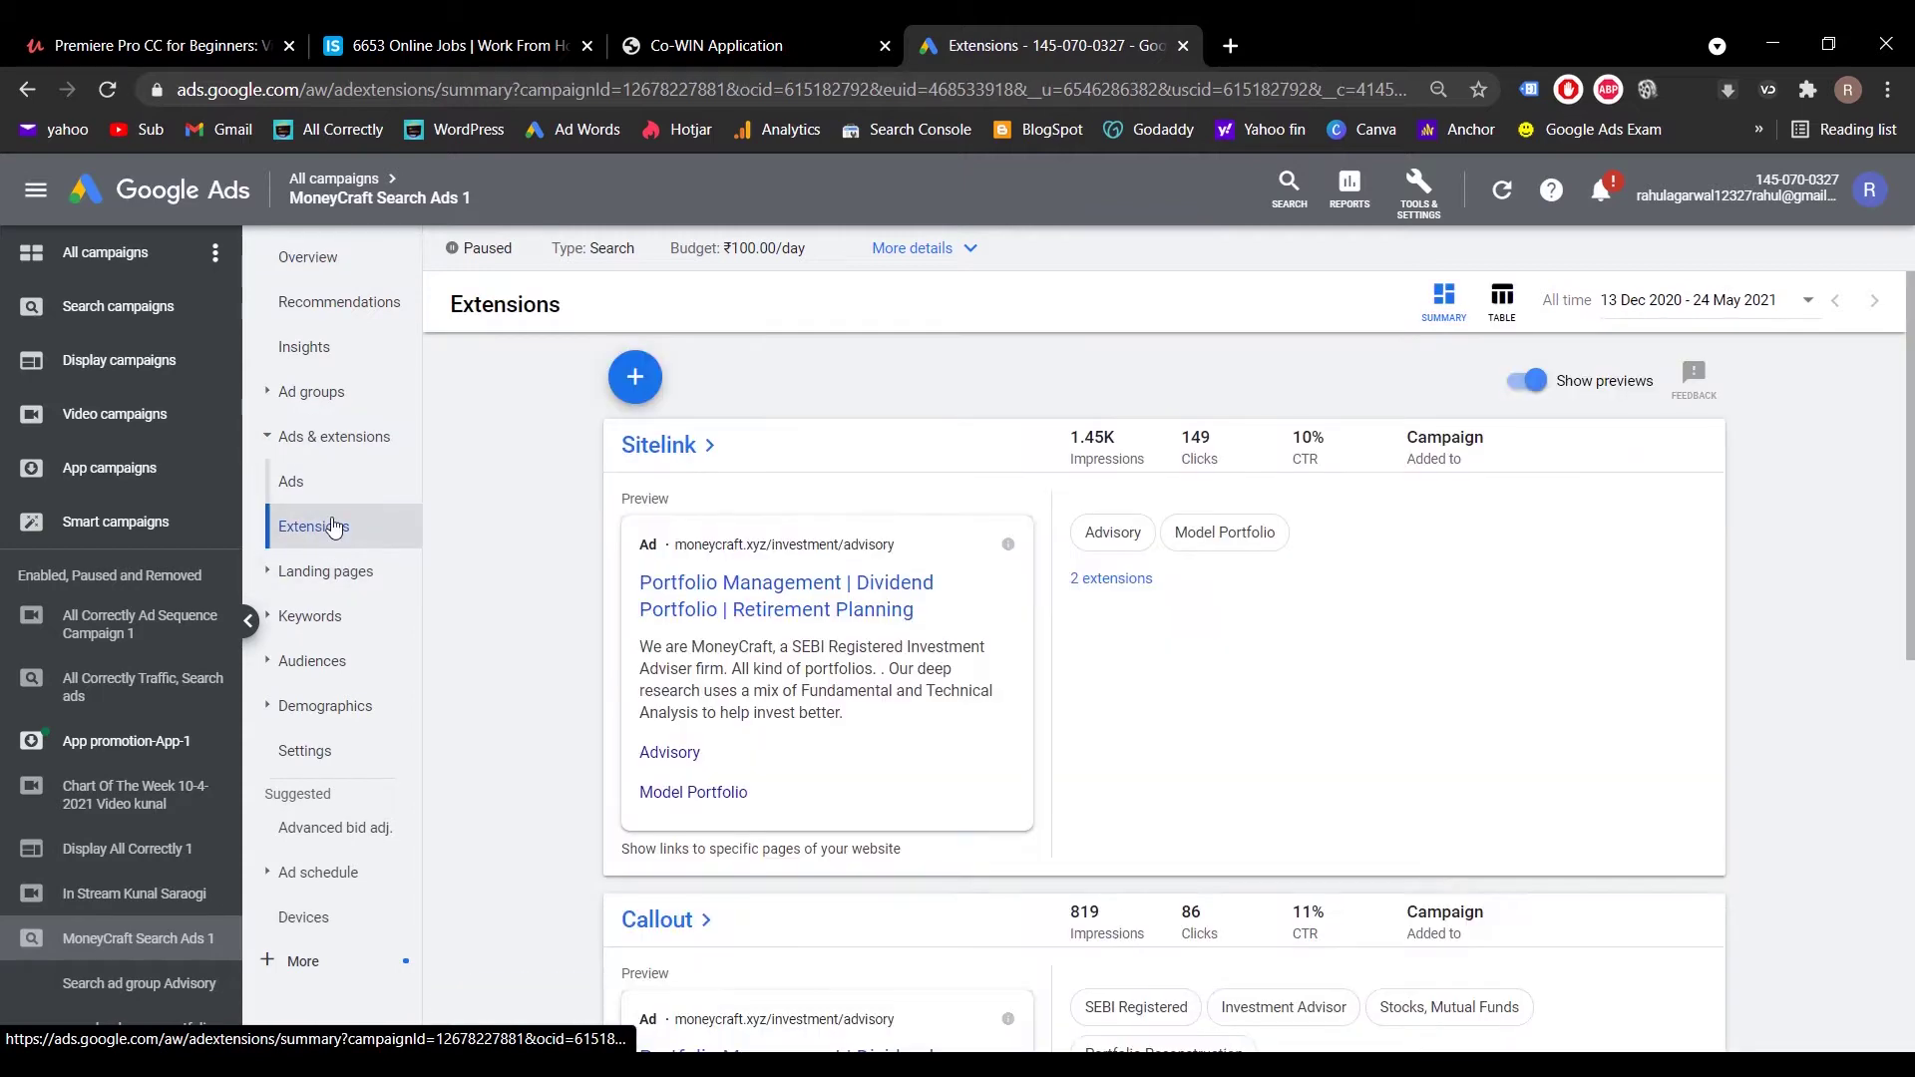
{"action": "scroll", "coordinate": [548, 559], "scroll_direction": "down", "scroll_amount": 4}
{"action": "key", "text": "alt+Left"}
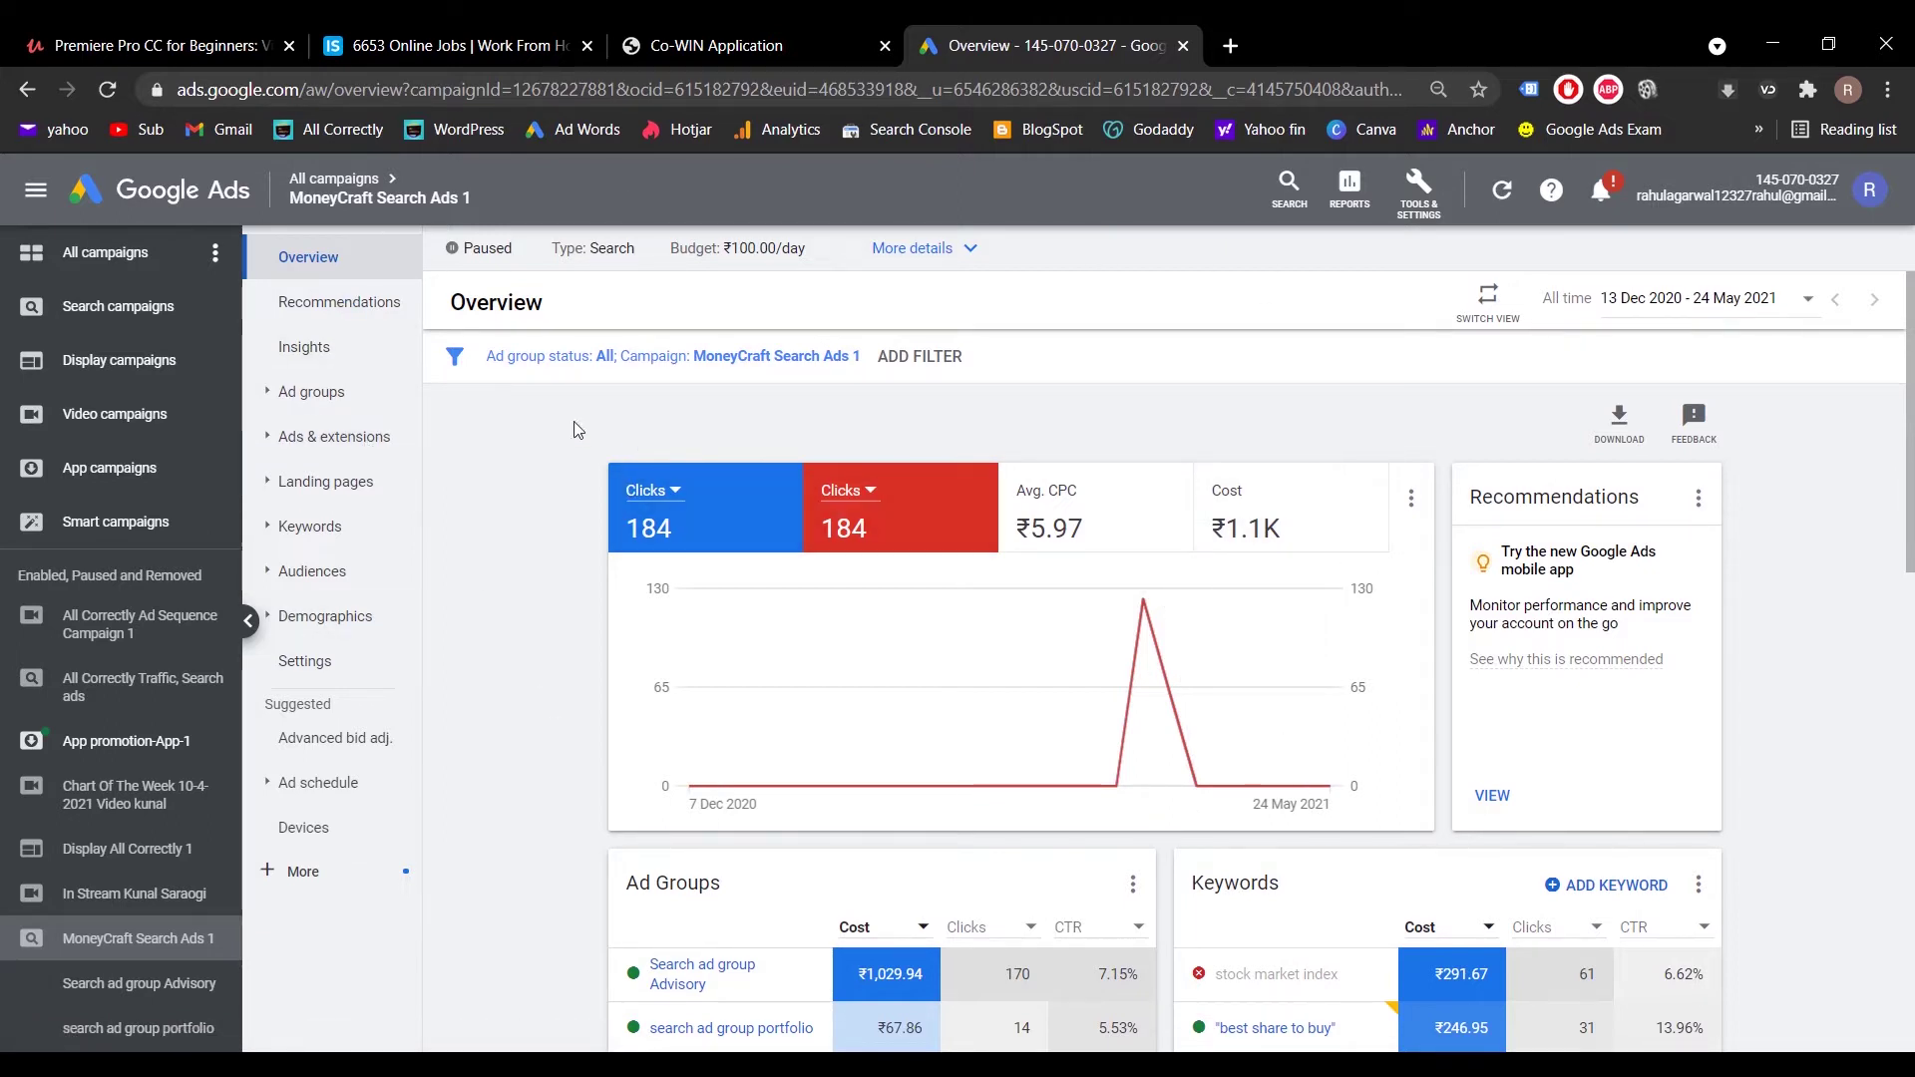
Step: Open the Extensions page of the MoneyCraft Search Ads 1 campaign and review its existing extensions
{"action": "left_click", "coordinate": [272, 441]}
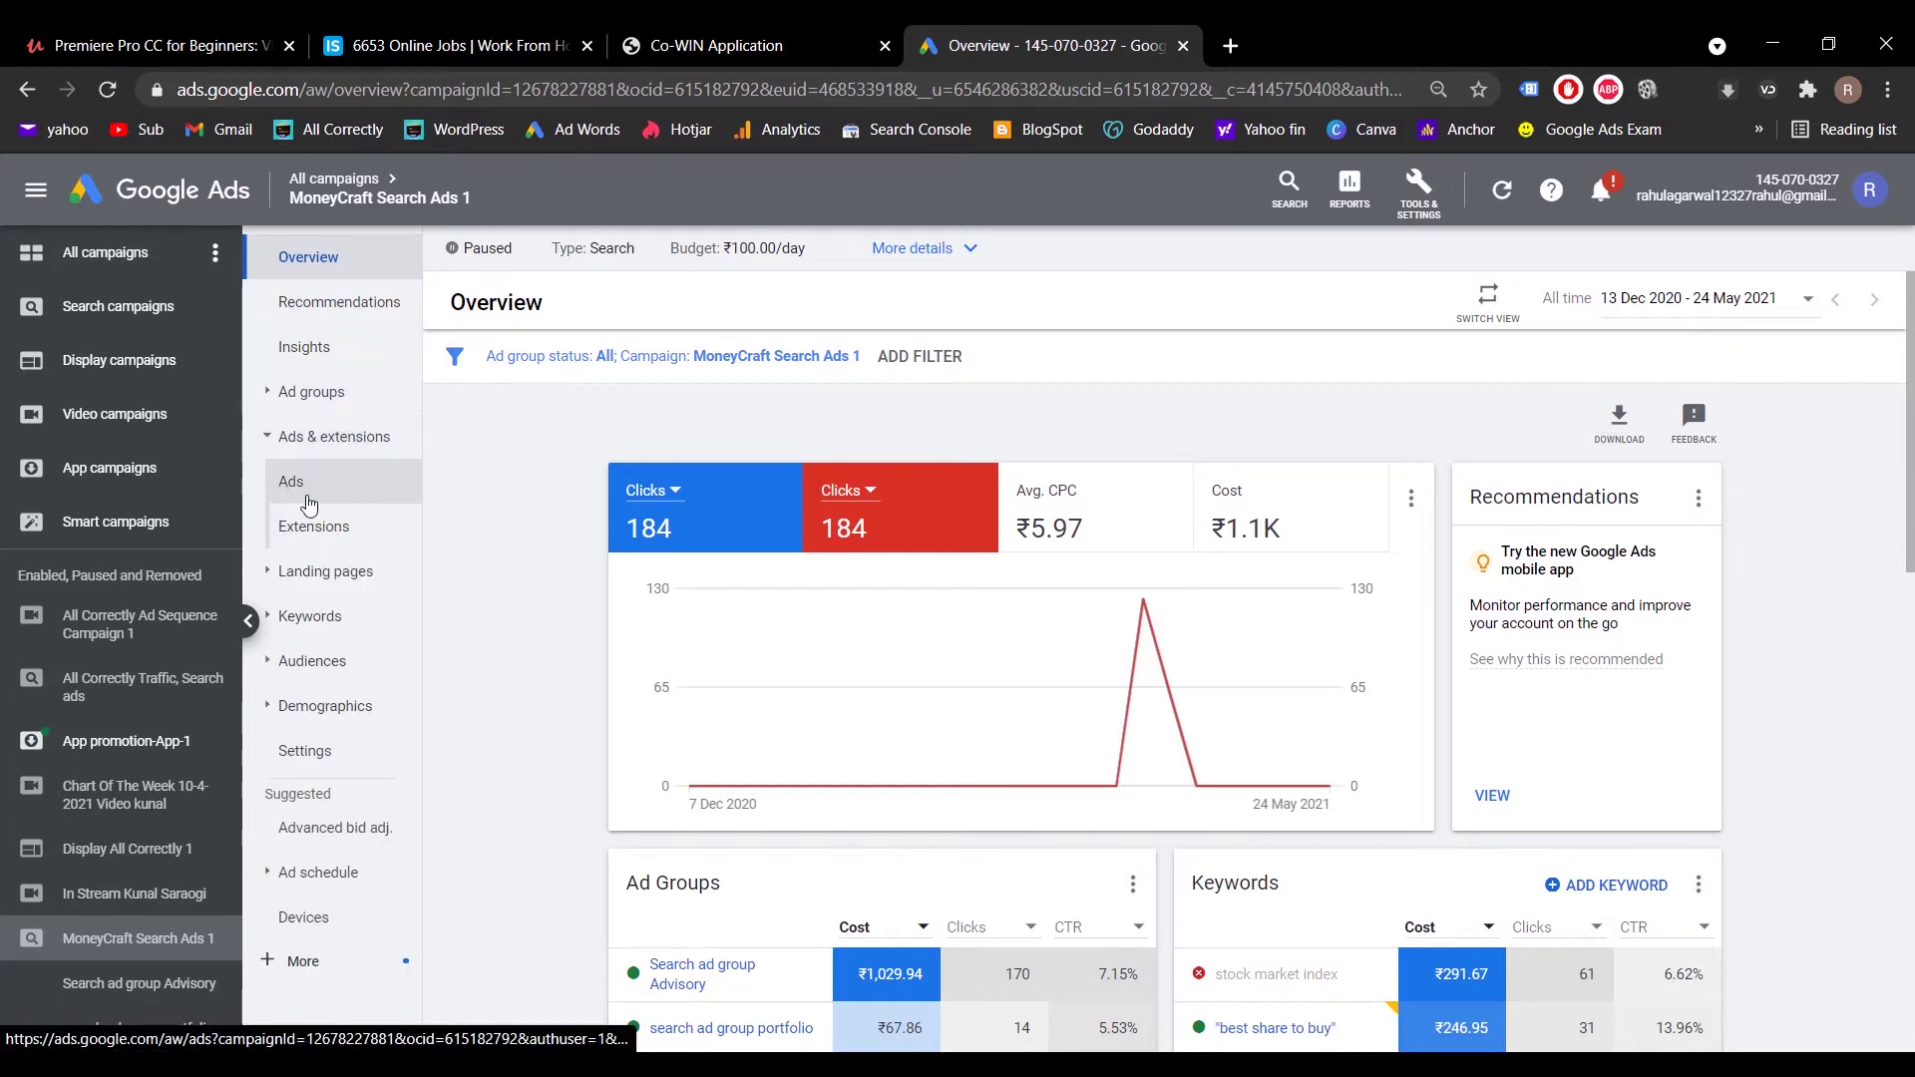
{"action": "left_click", "coordinate": [309, 531]}
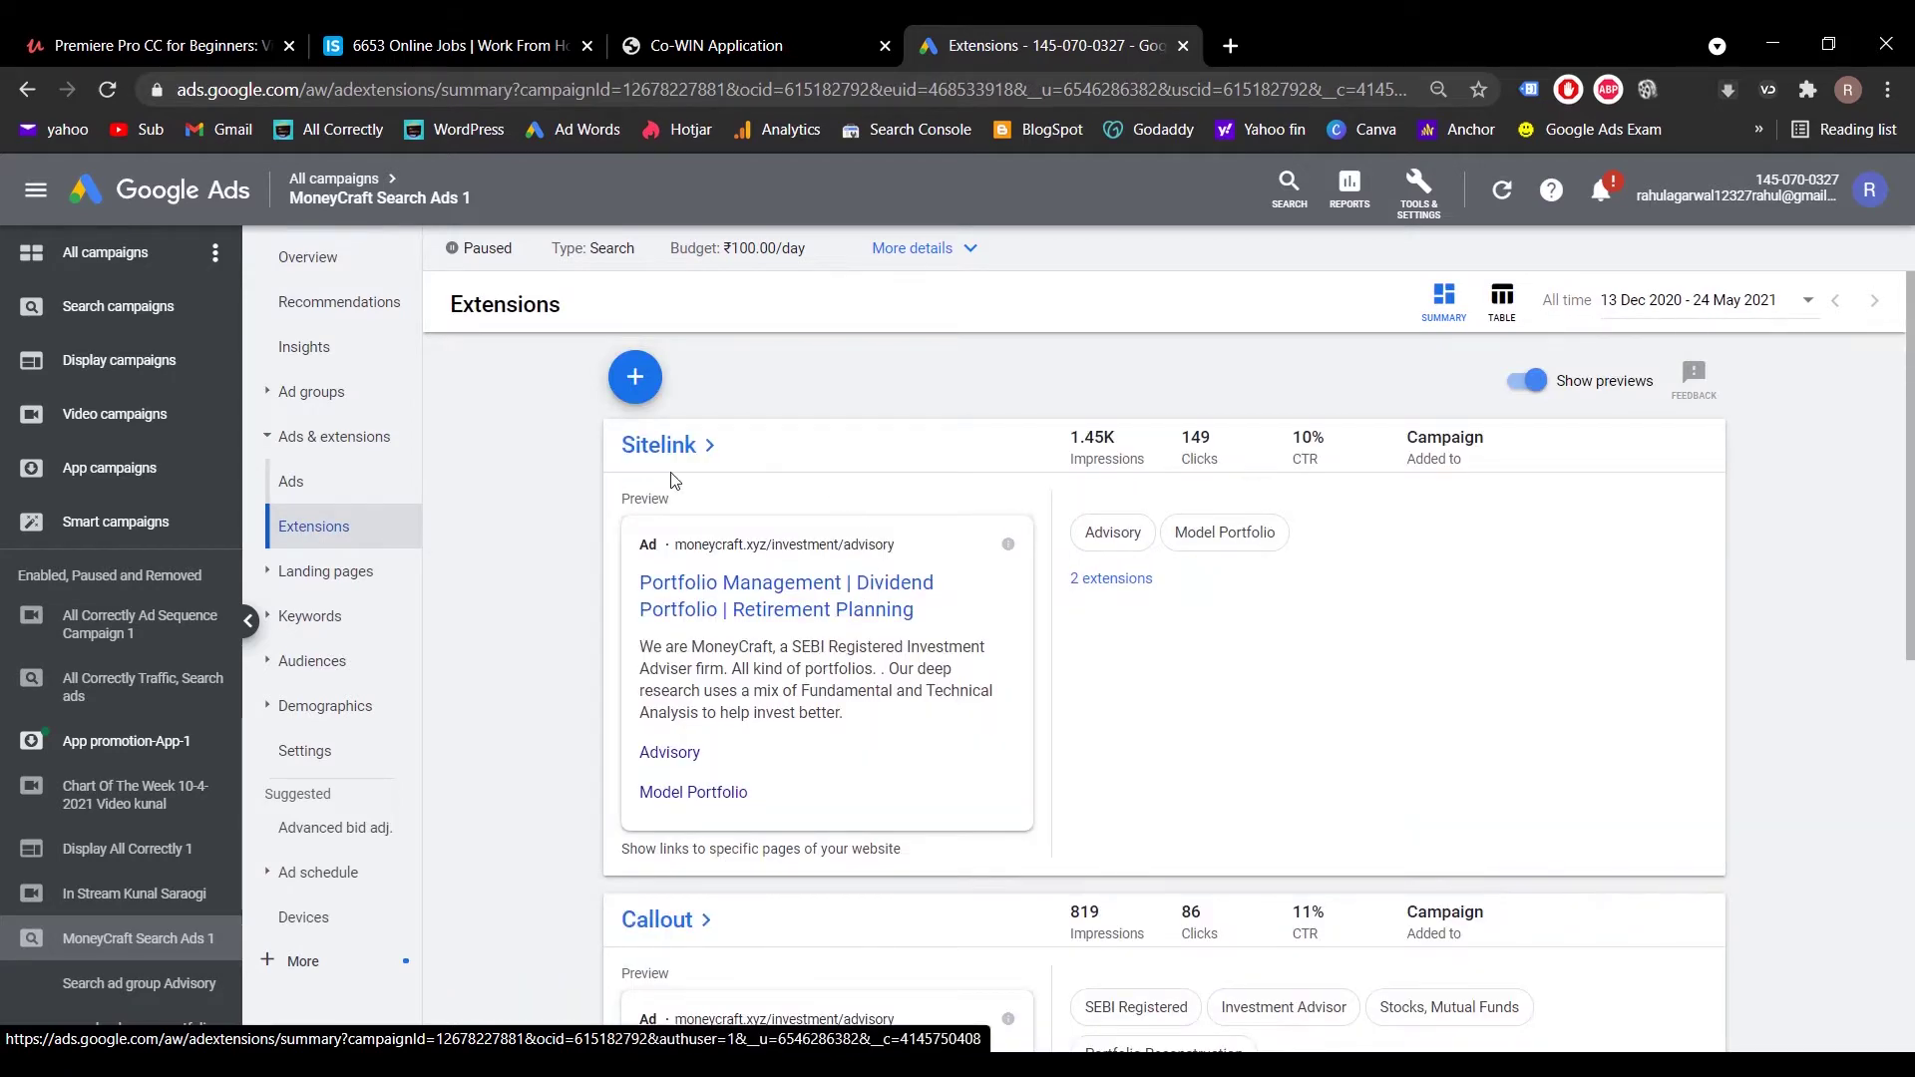
{"action": "scroll", "coordinate": [672, 473], "scroll_direction": "down", "scroll_amount": 4}
{"action": "scroll", "coordinate": [673, 473], "scroll_direction": "down", "scroll_amount": 4}
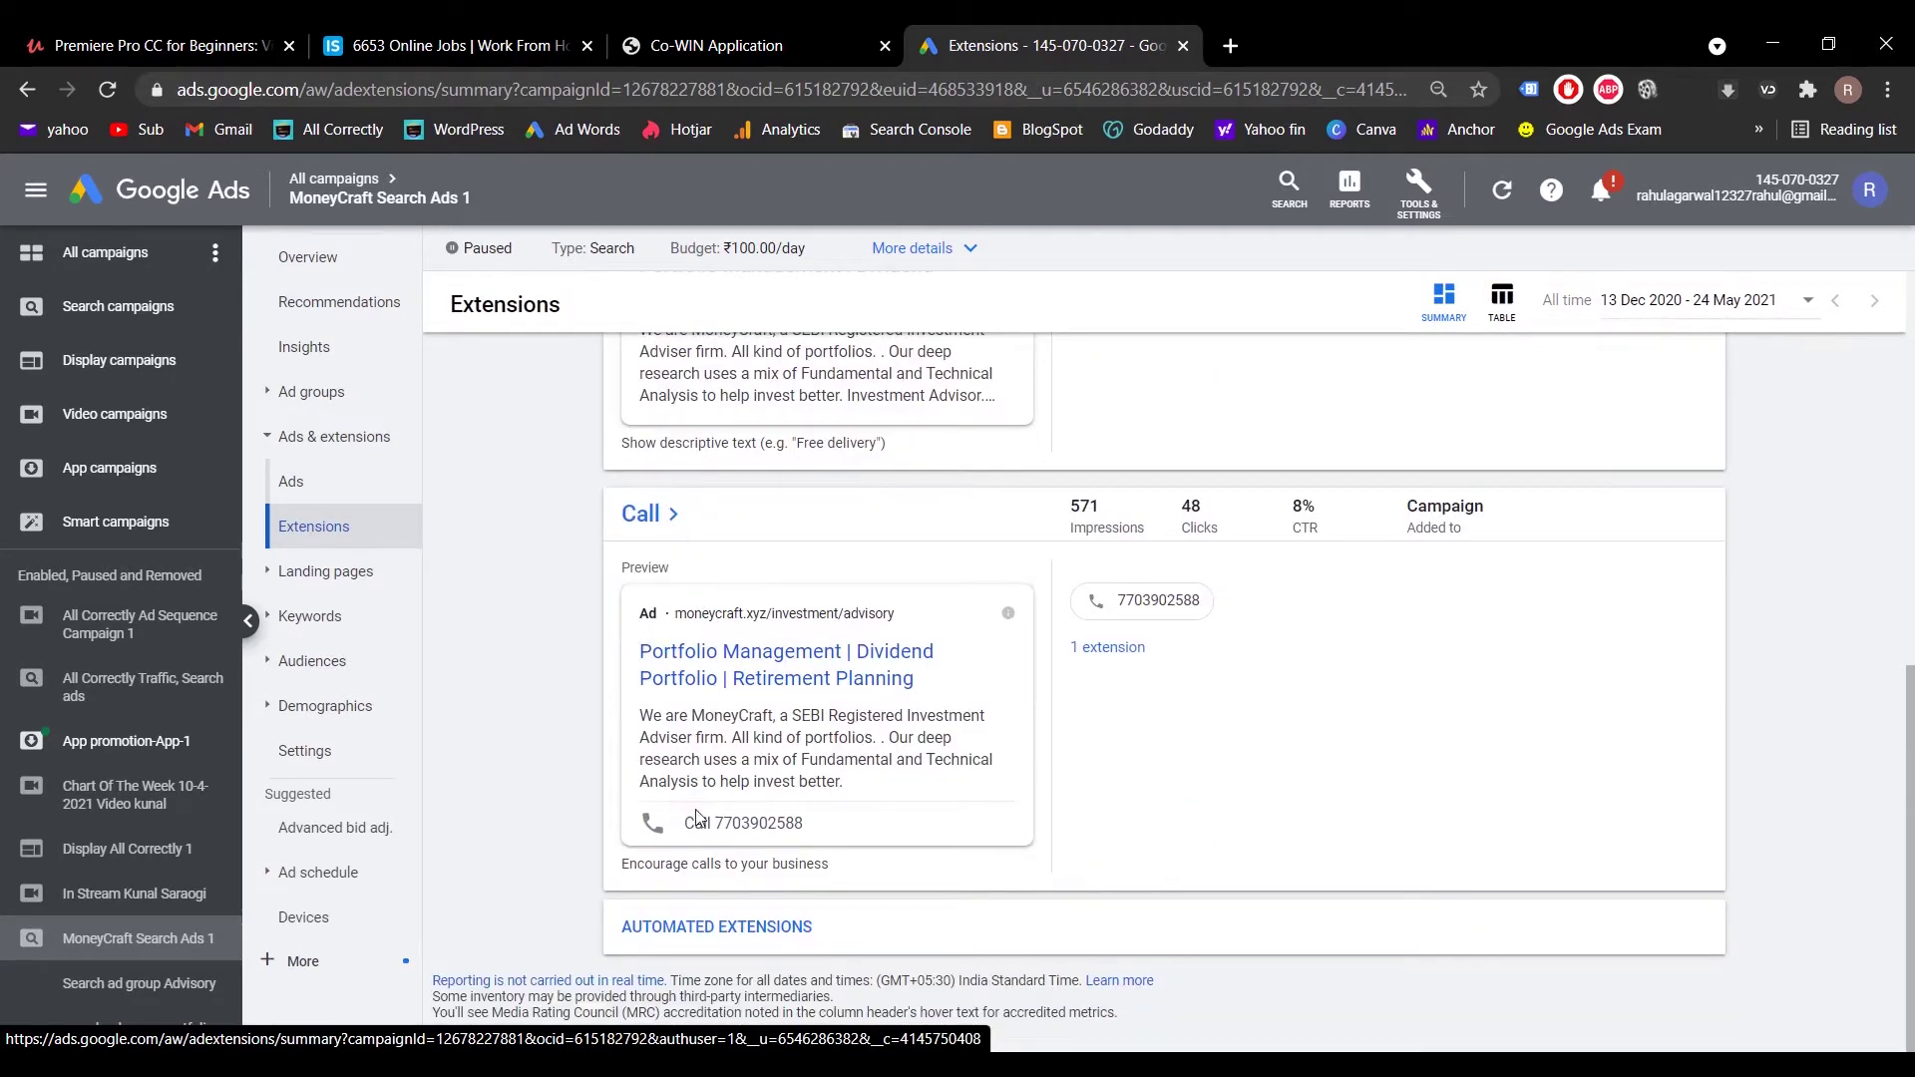
{"action": "scroll", "coordinate": [698, 858], "scroll_direction": "up", "scroll_amount": 8}
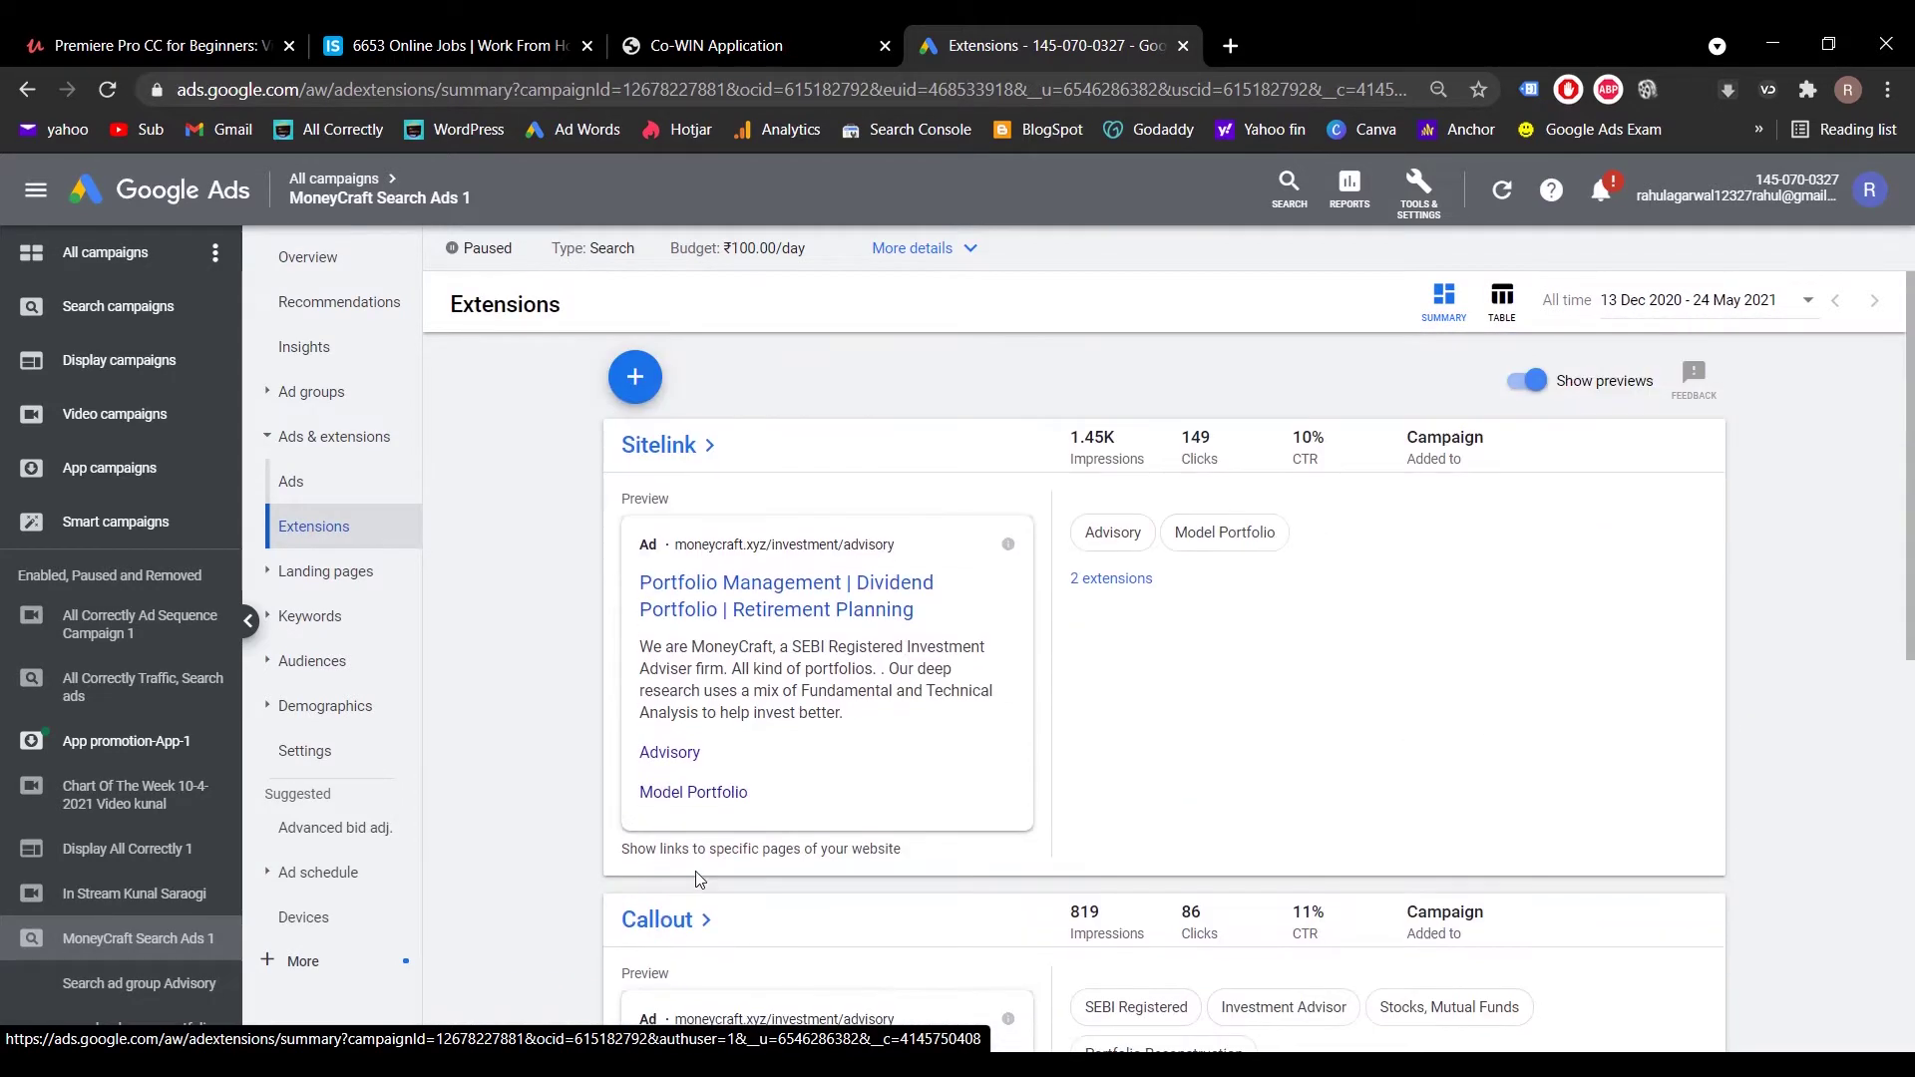
Step: Start a new call extension and add it at Campaign level to MoneyCraft Search Ads 1
{"action": "left_click", "coordinate": [635, 378]}
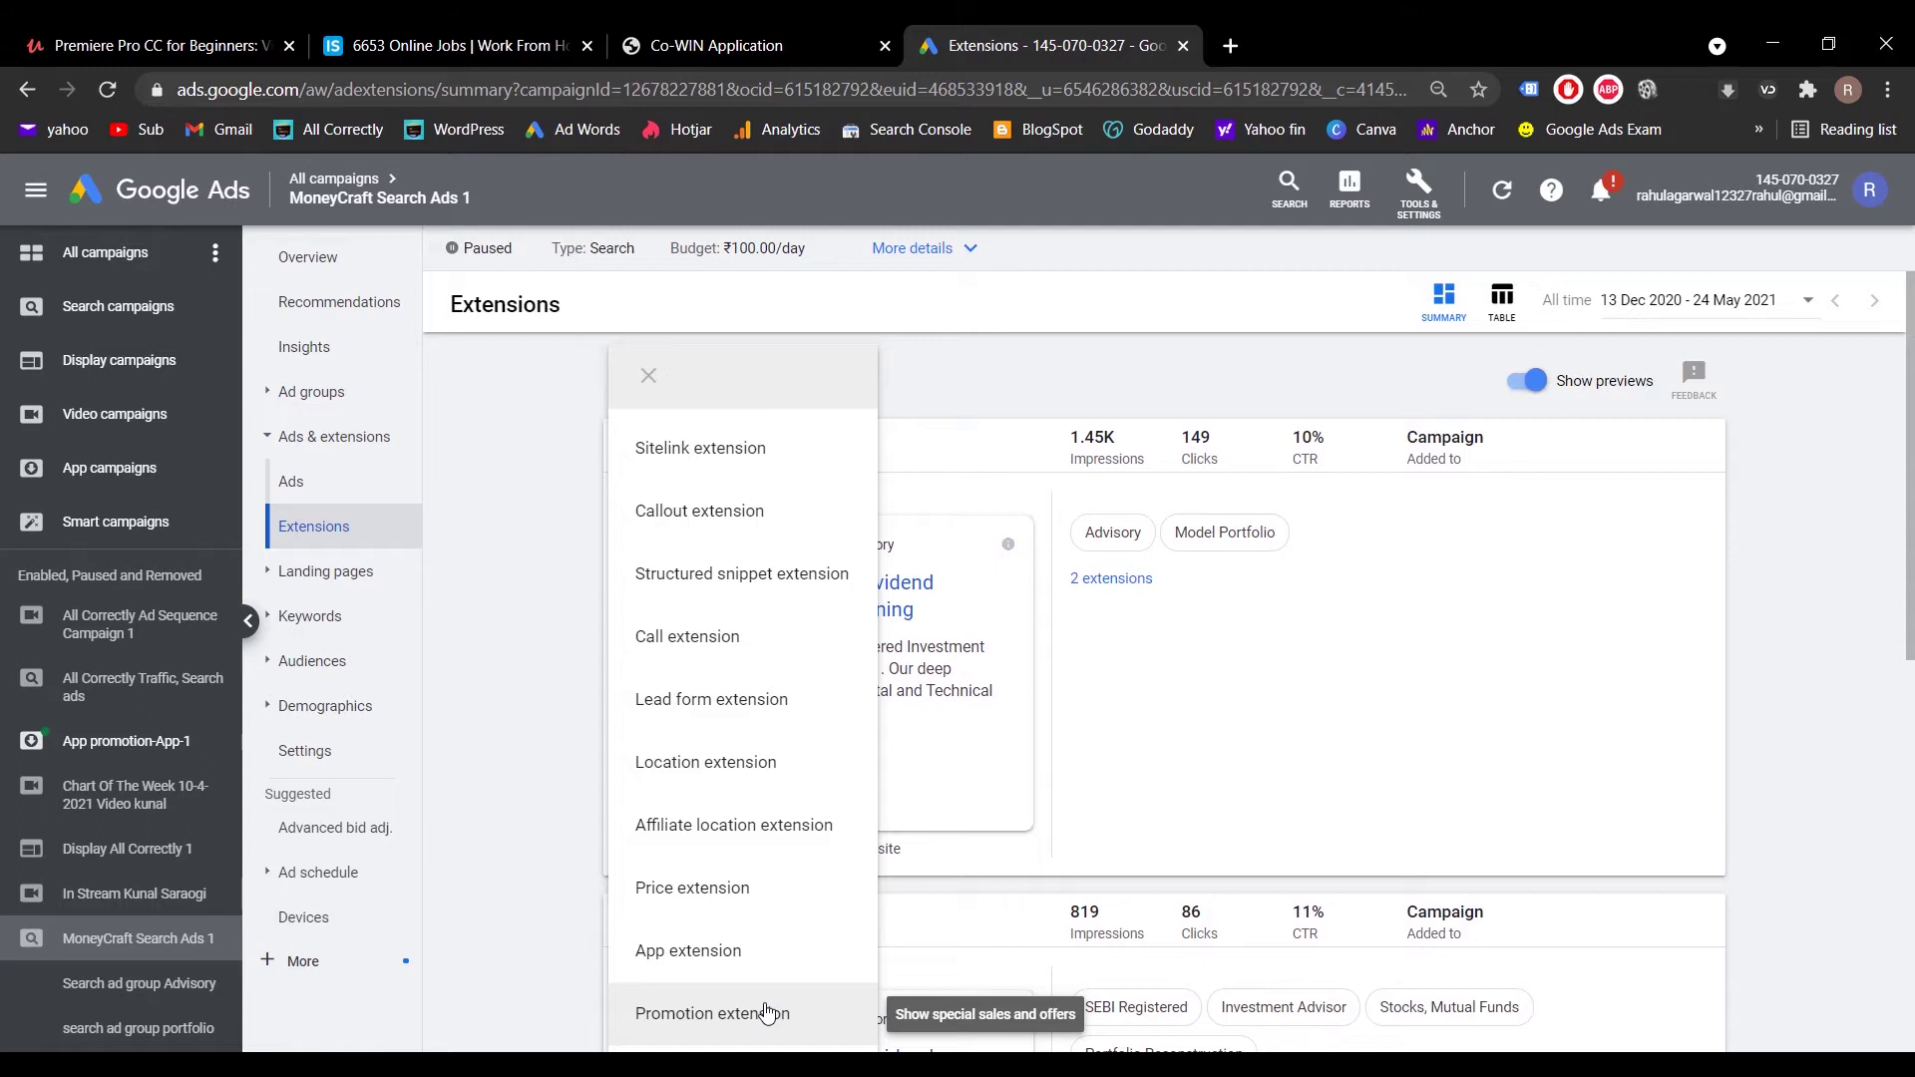
{"action": "left_click", "coordinate": [727, 651]}
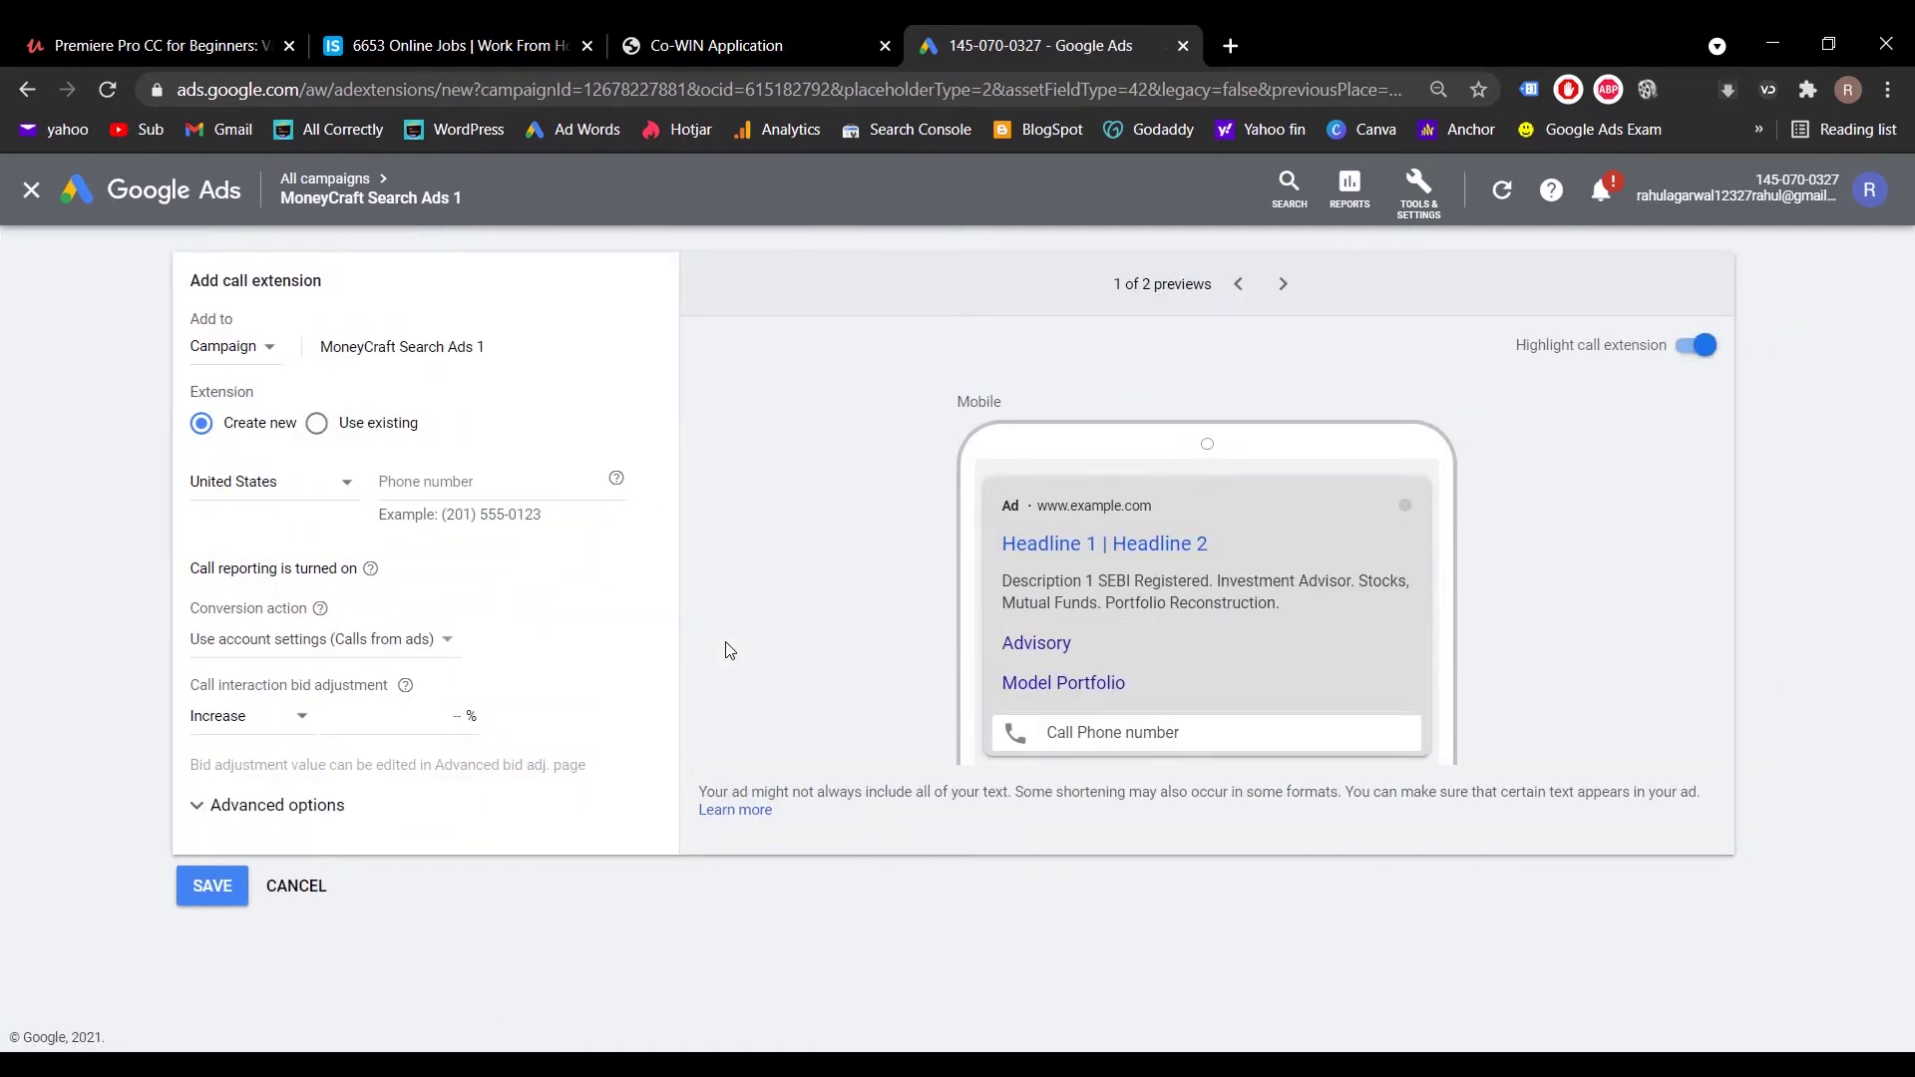
{"action": "left_click", "coordinate": [258, 350]}
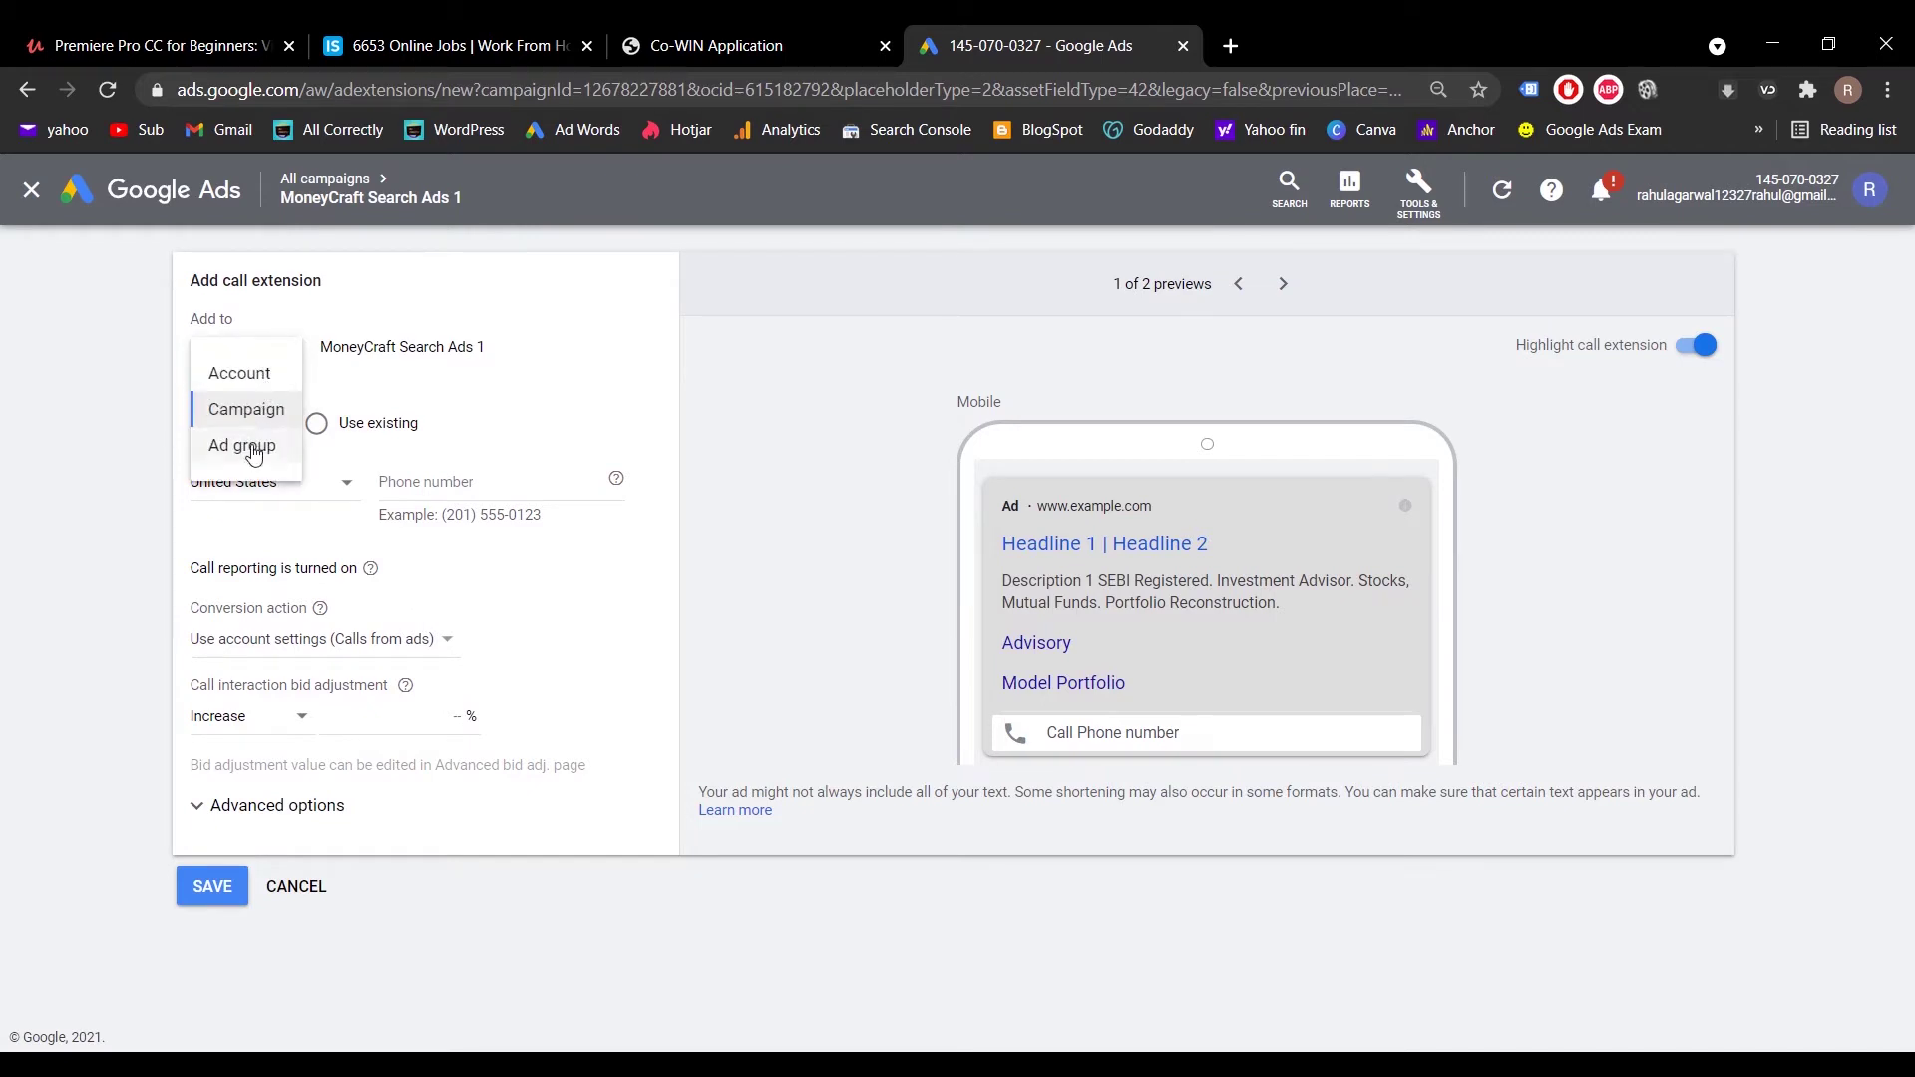
{"action": "left_click", "coordinate": [134, 444]}
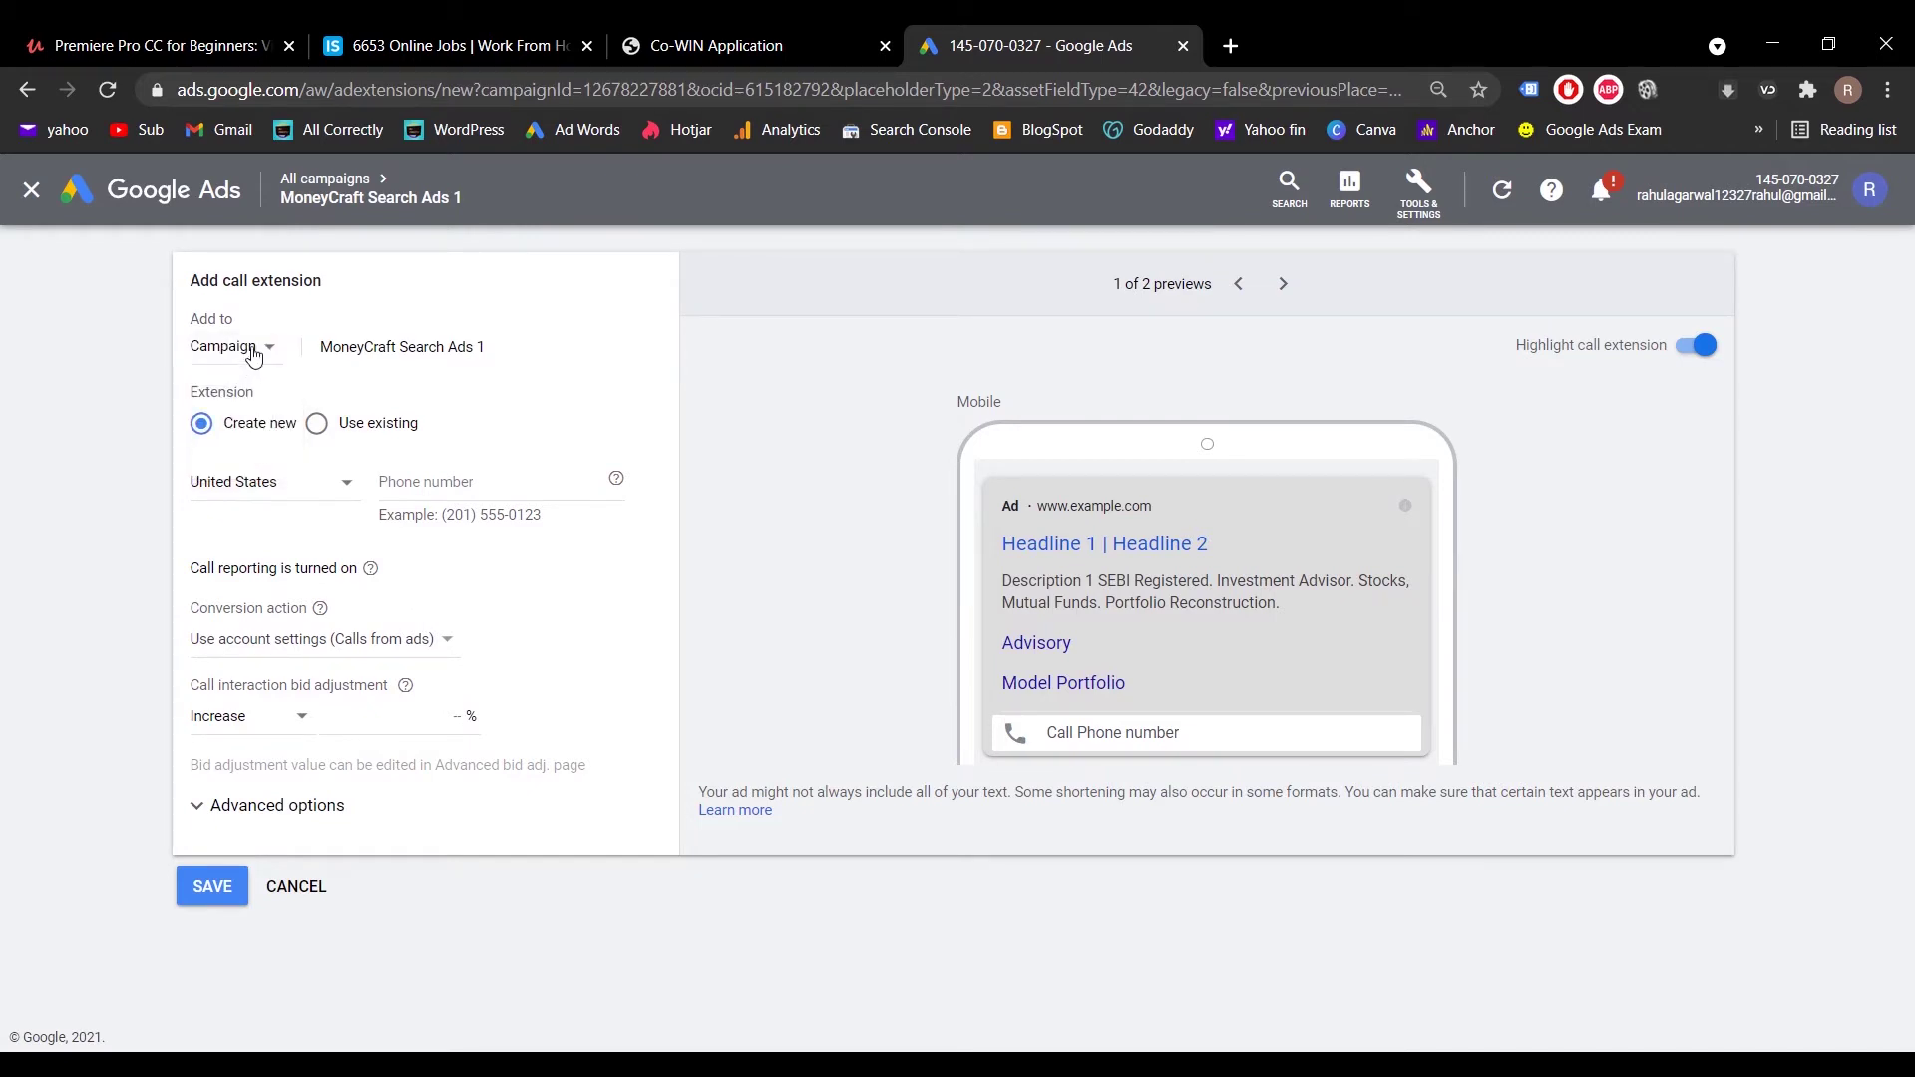
{"action": "left_click", "coordinate": [250, 357]}
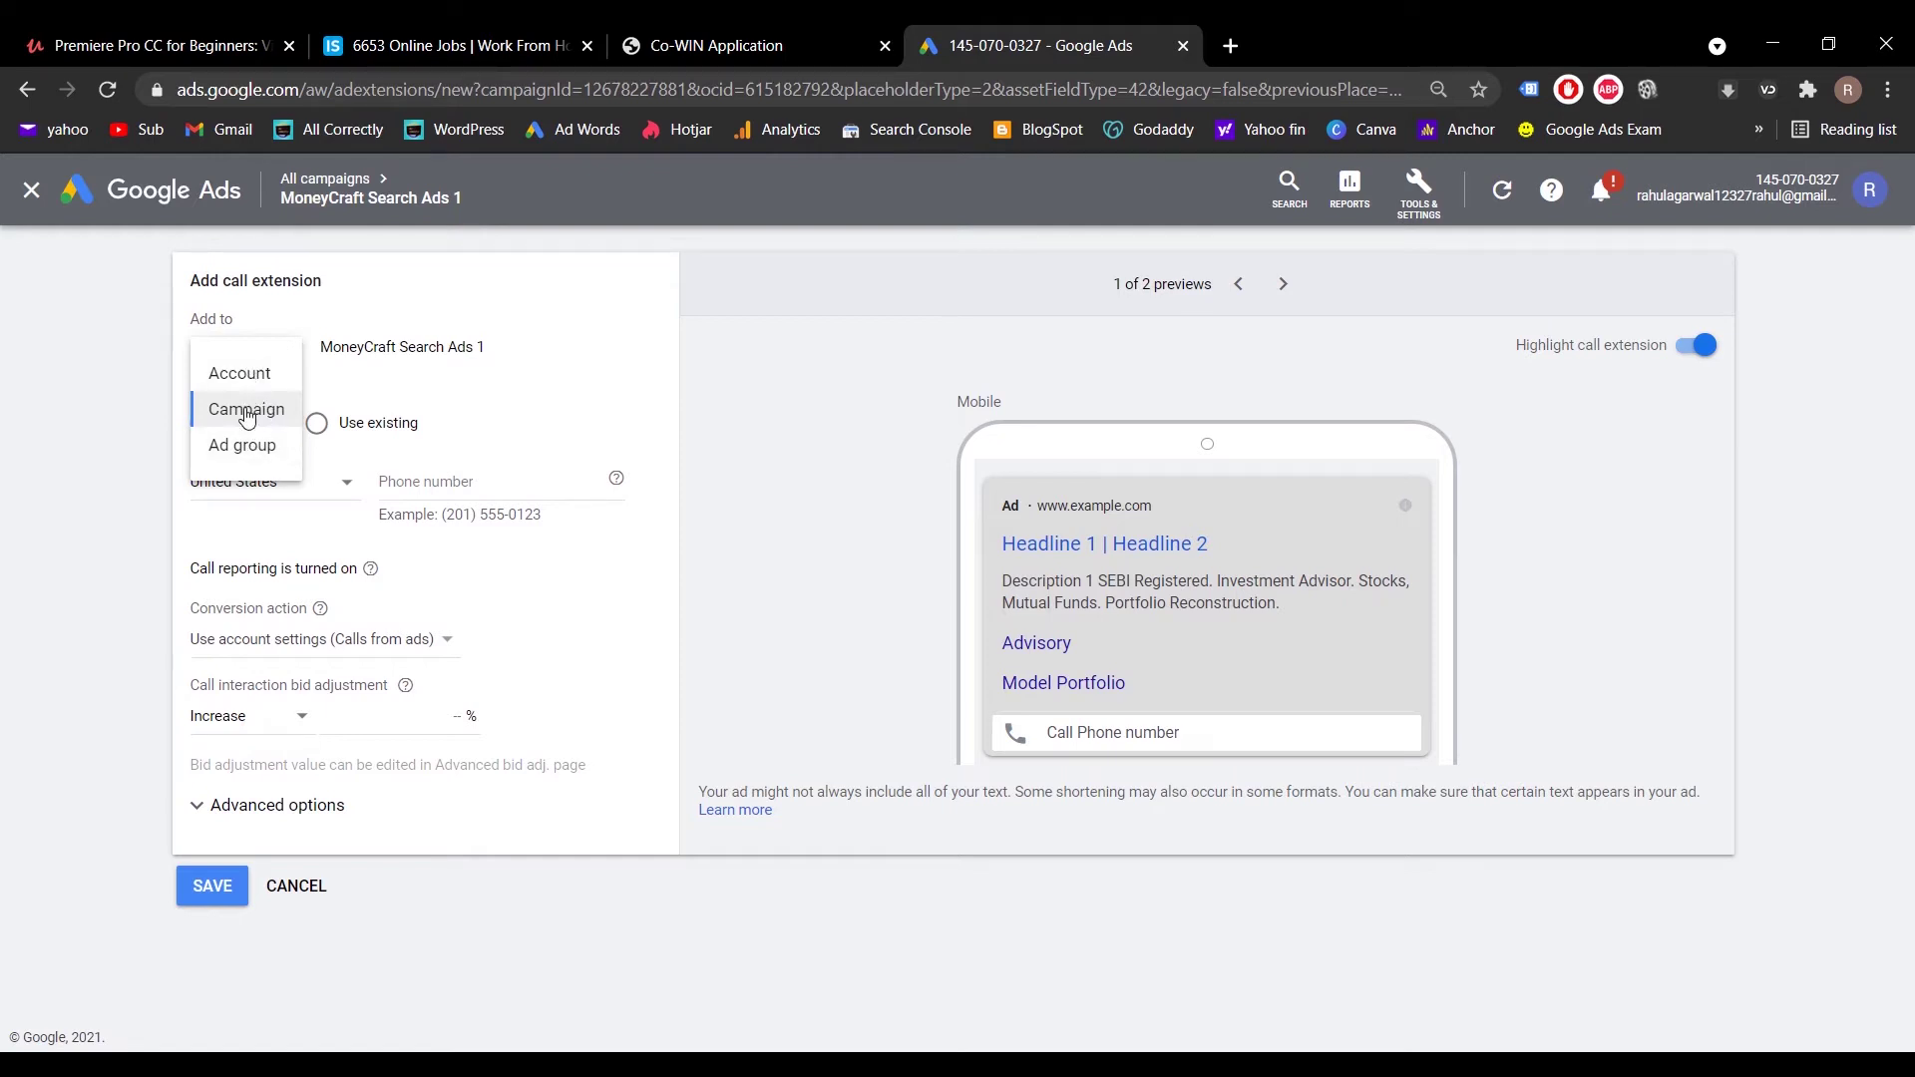
{"action": "left_click", "coordinate": [247, 416]}
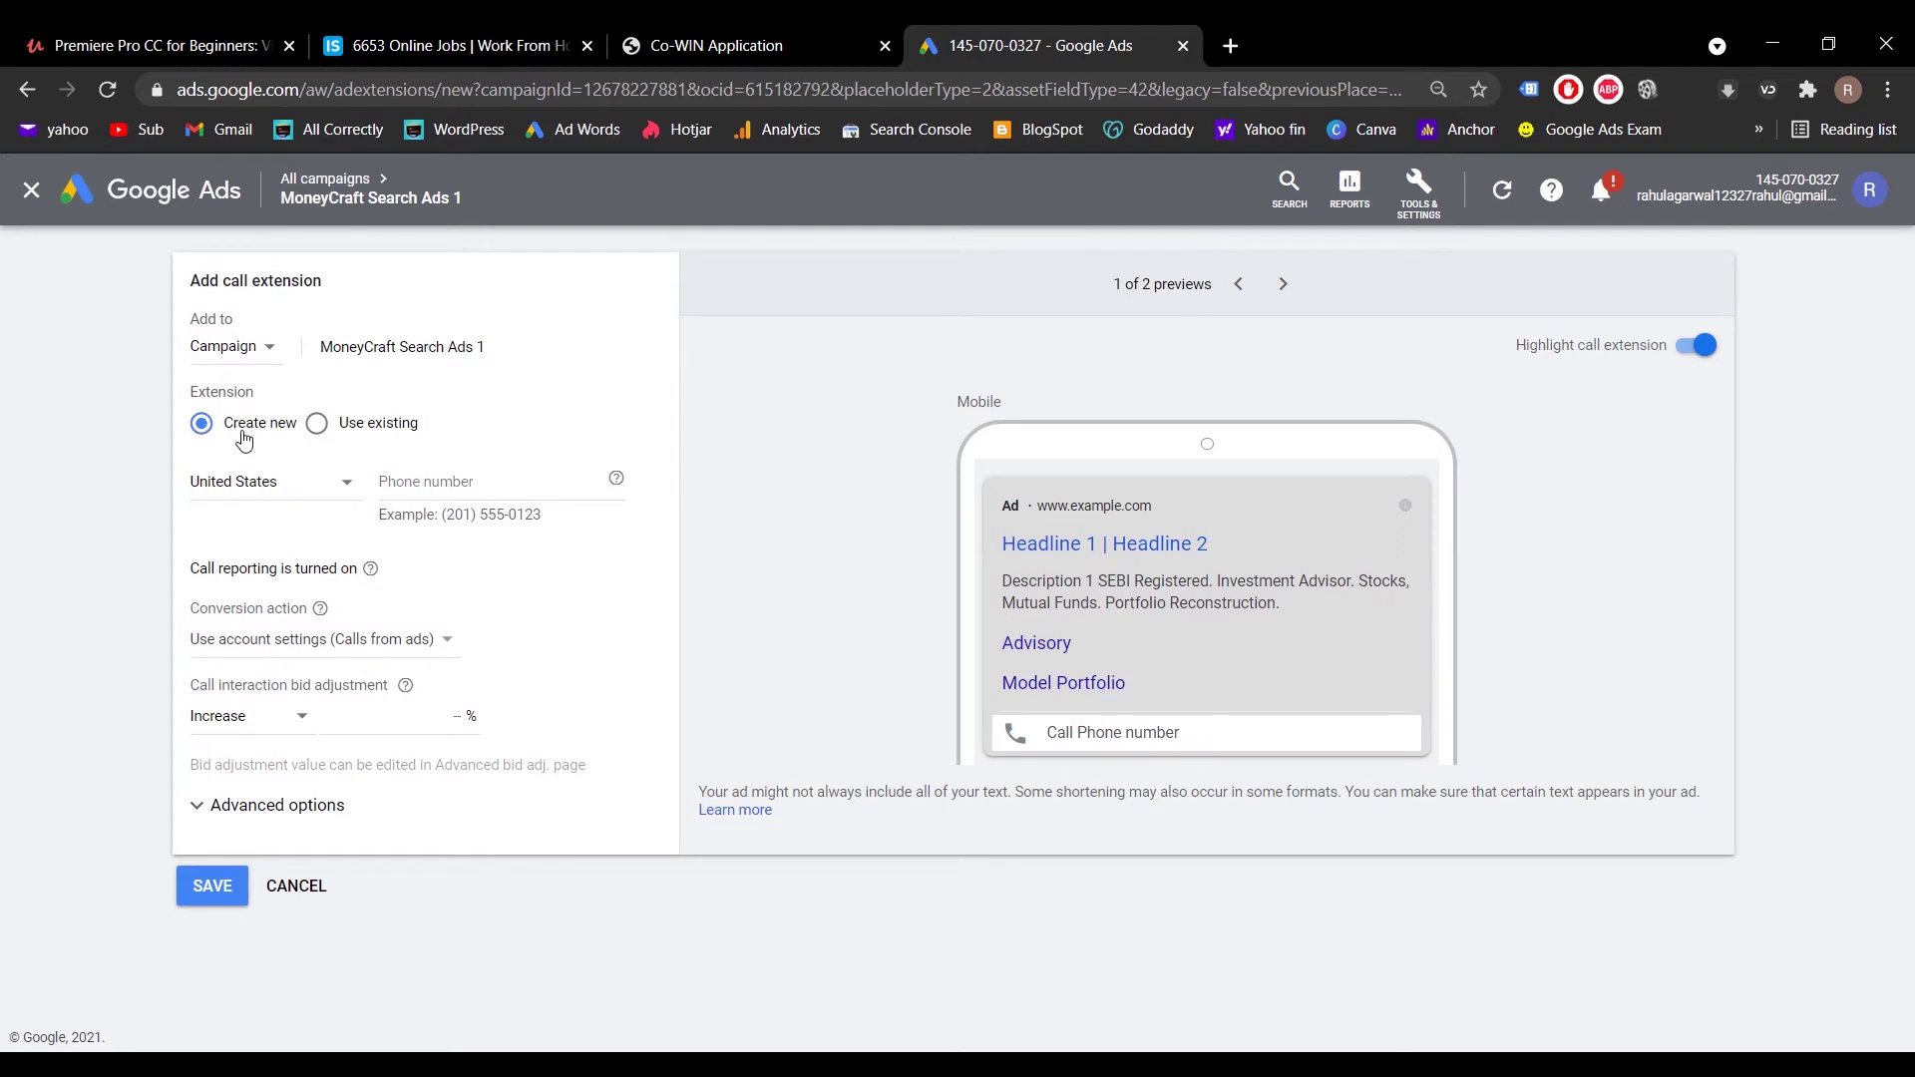
{"action": "left_click", "coordinate": [318, 424]}
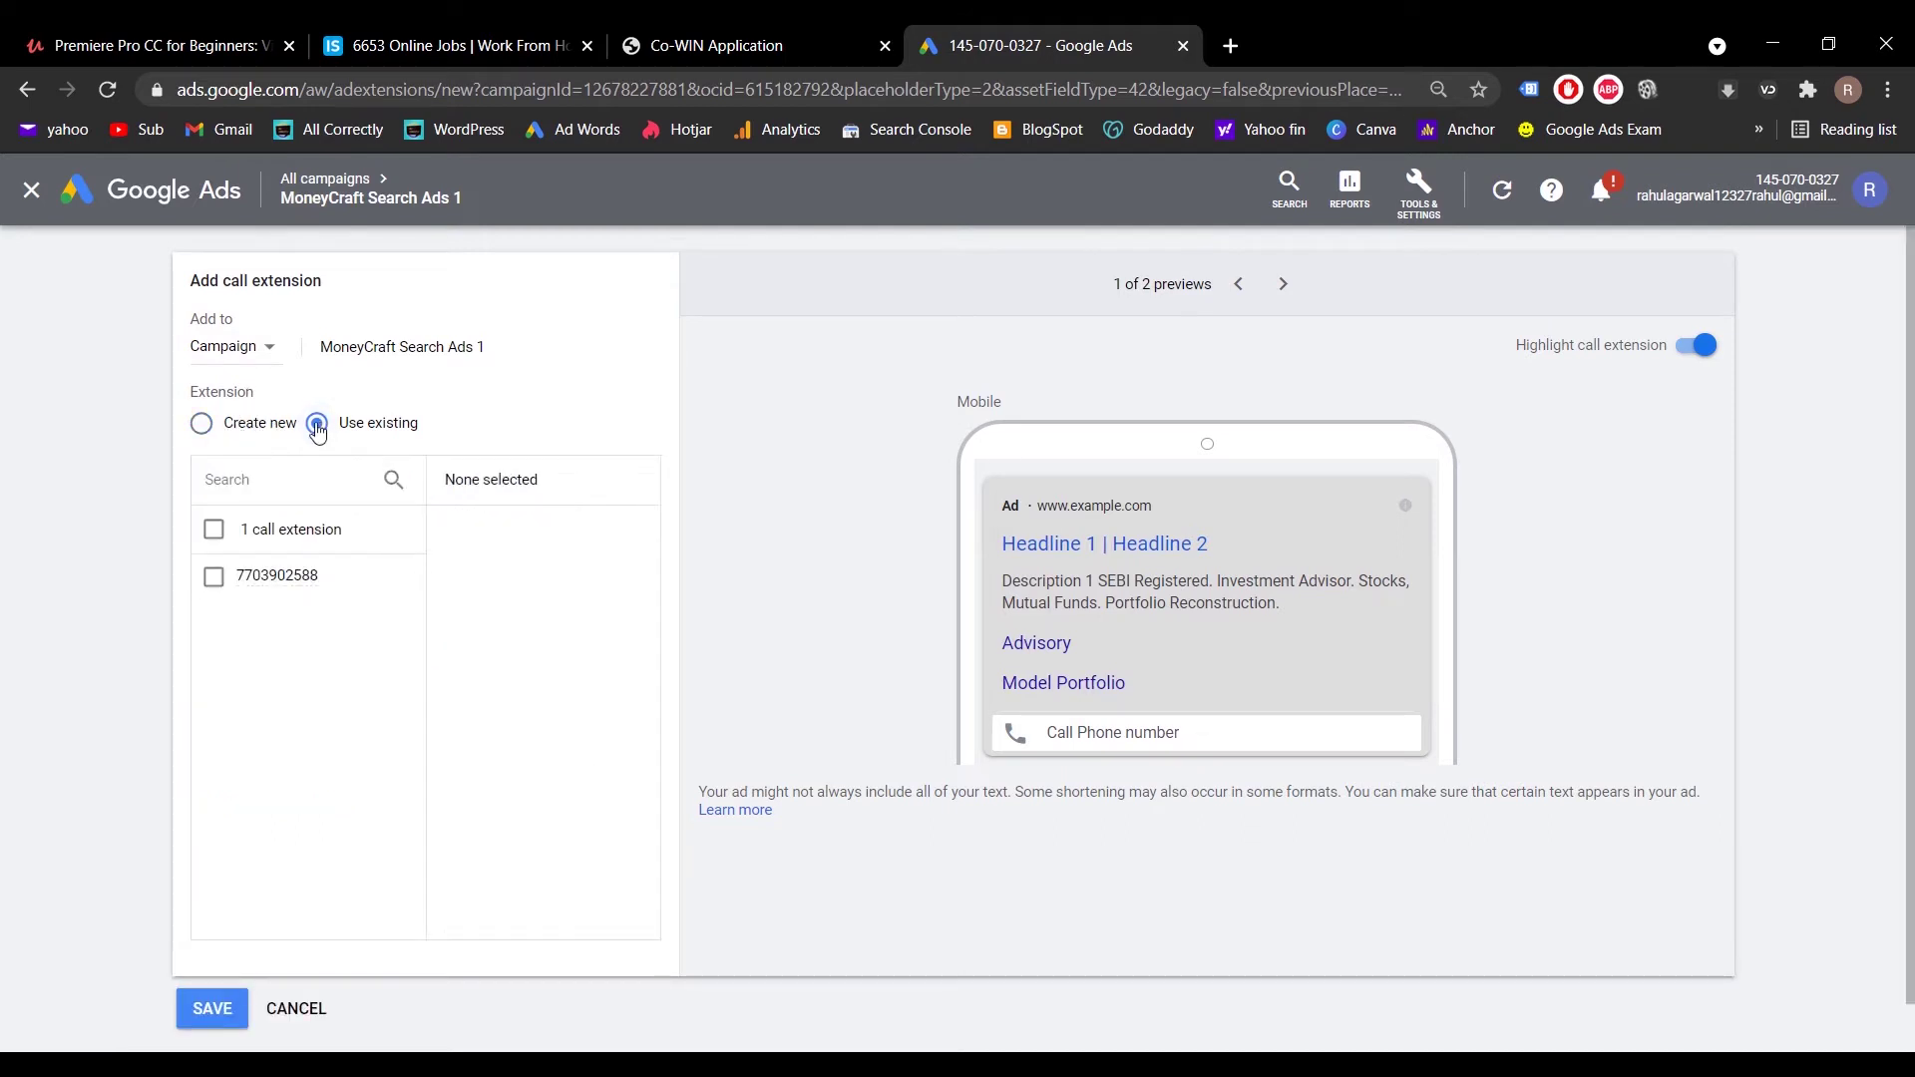
{"action": "key", "text": "Left"}
{"action": "left_click", "coordinate": [318, 424]}
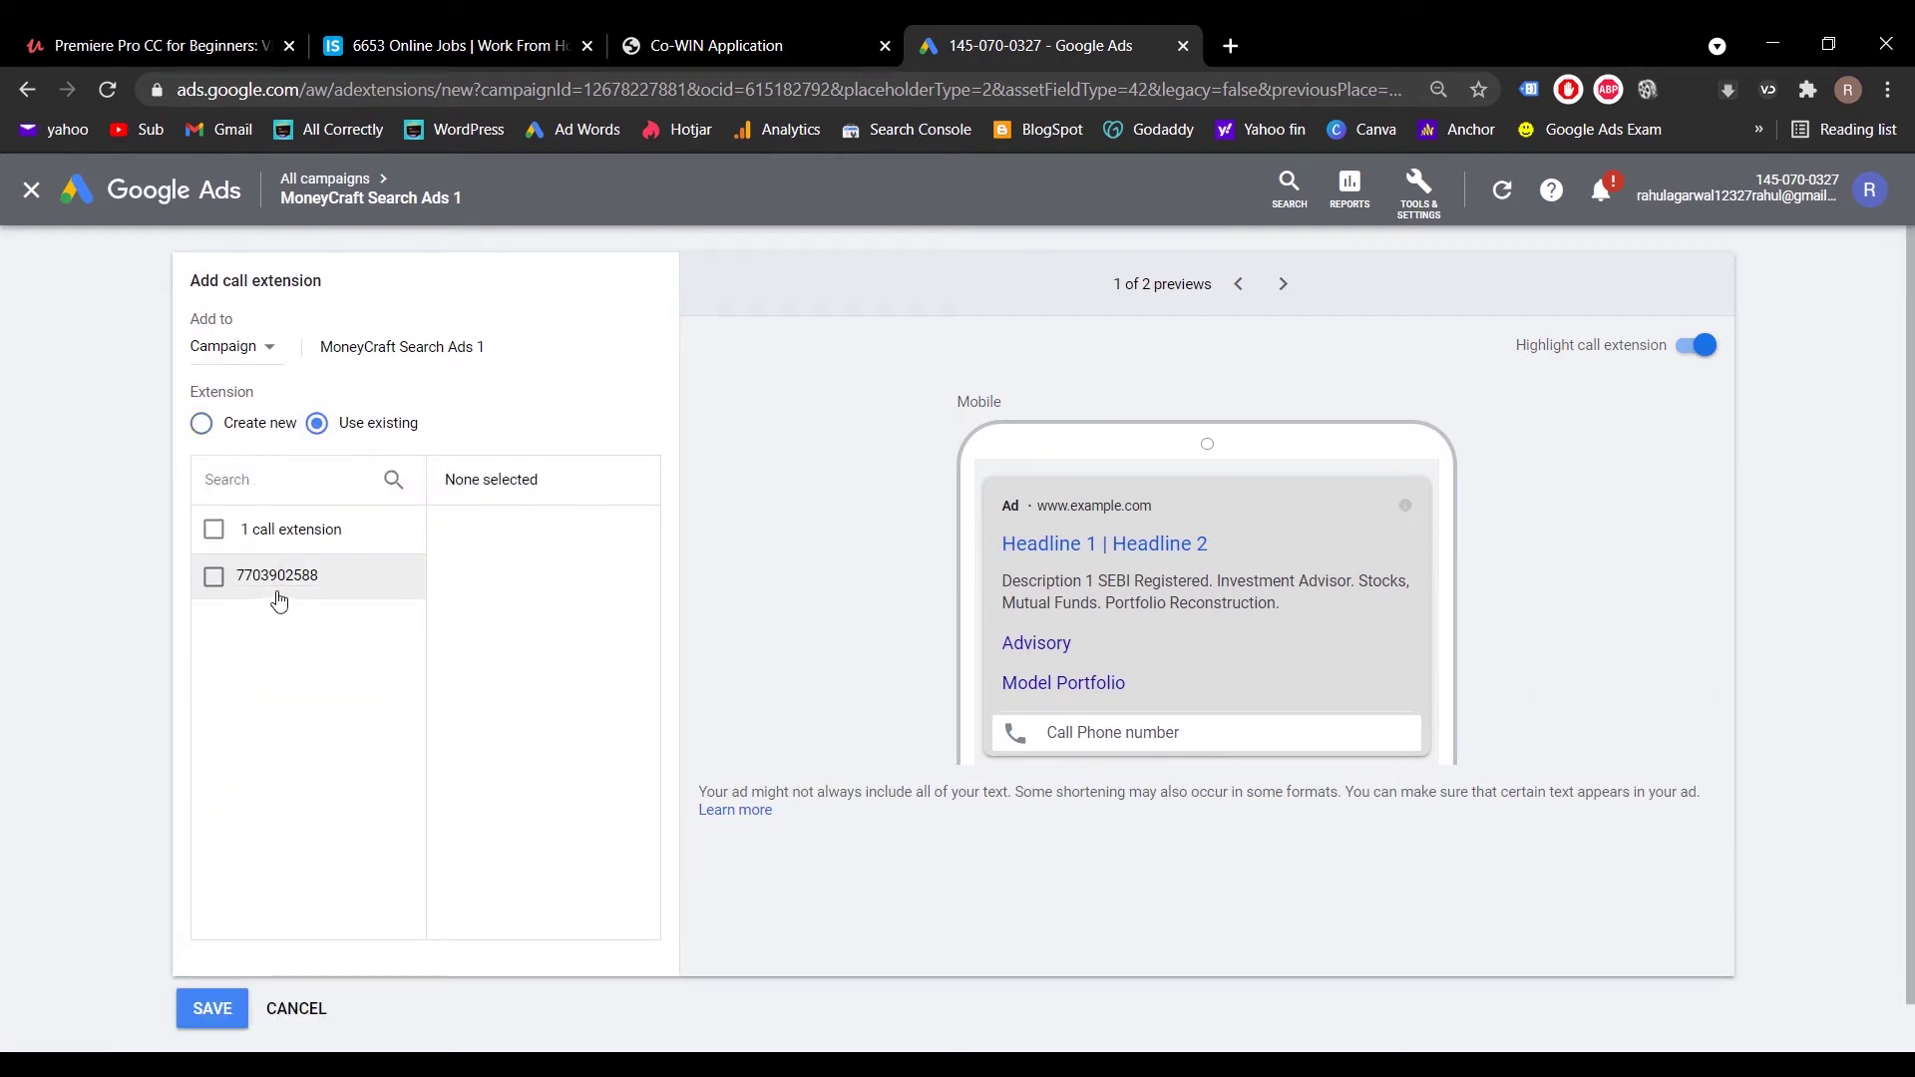
{"action": "left_click", "coordinate": [202, 423]}
Step: Set the call extension's country to India and enter the business phone number
{"action": "left_click", "coordinate": [288, 488]}
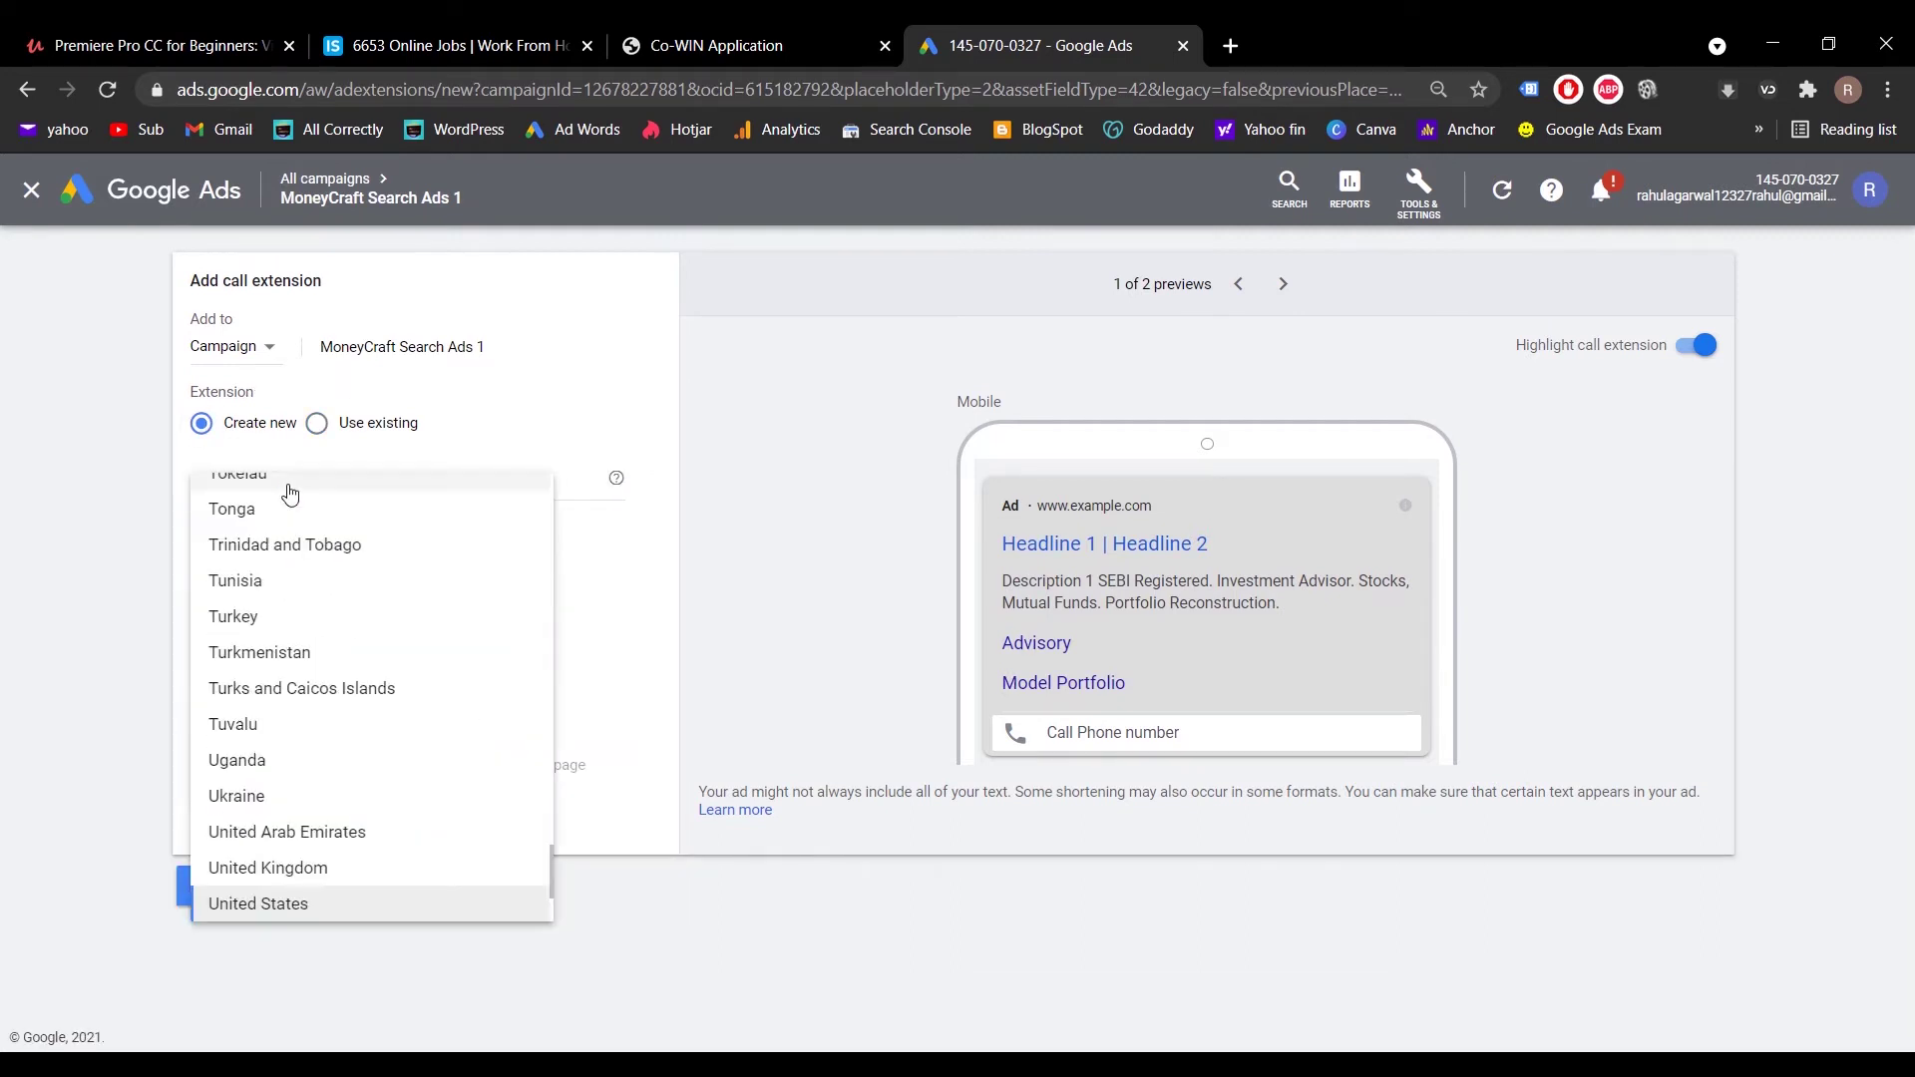
{"action": "scroll", "coordinate": [290, 494], "scroll_direction": "up", "scroll_amount": 10}
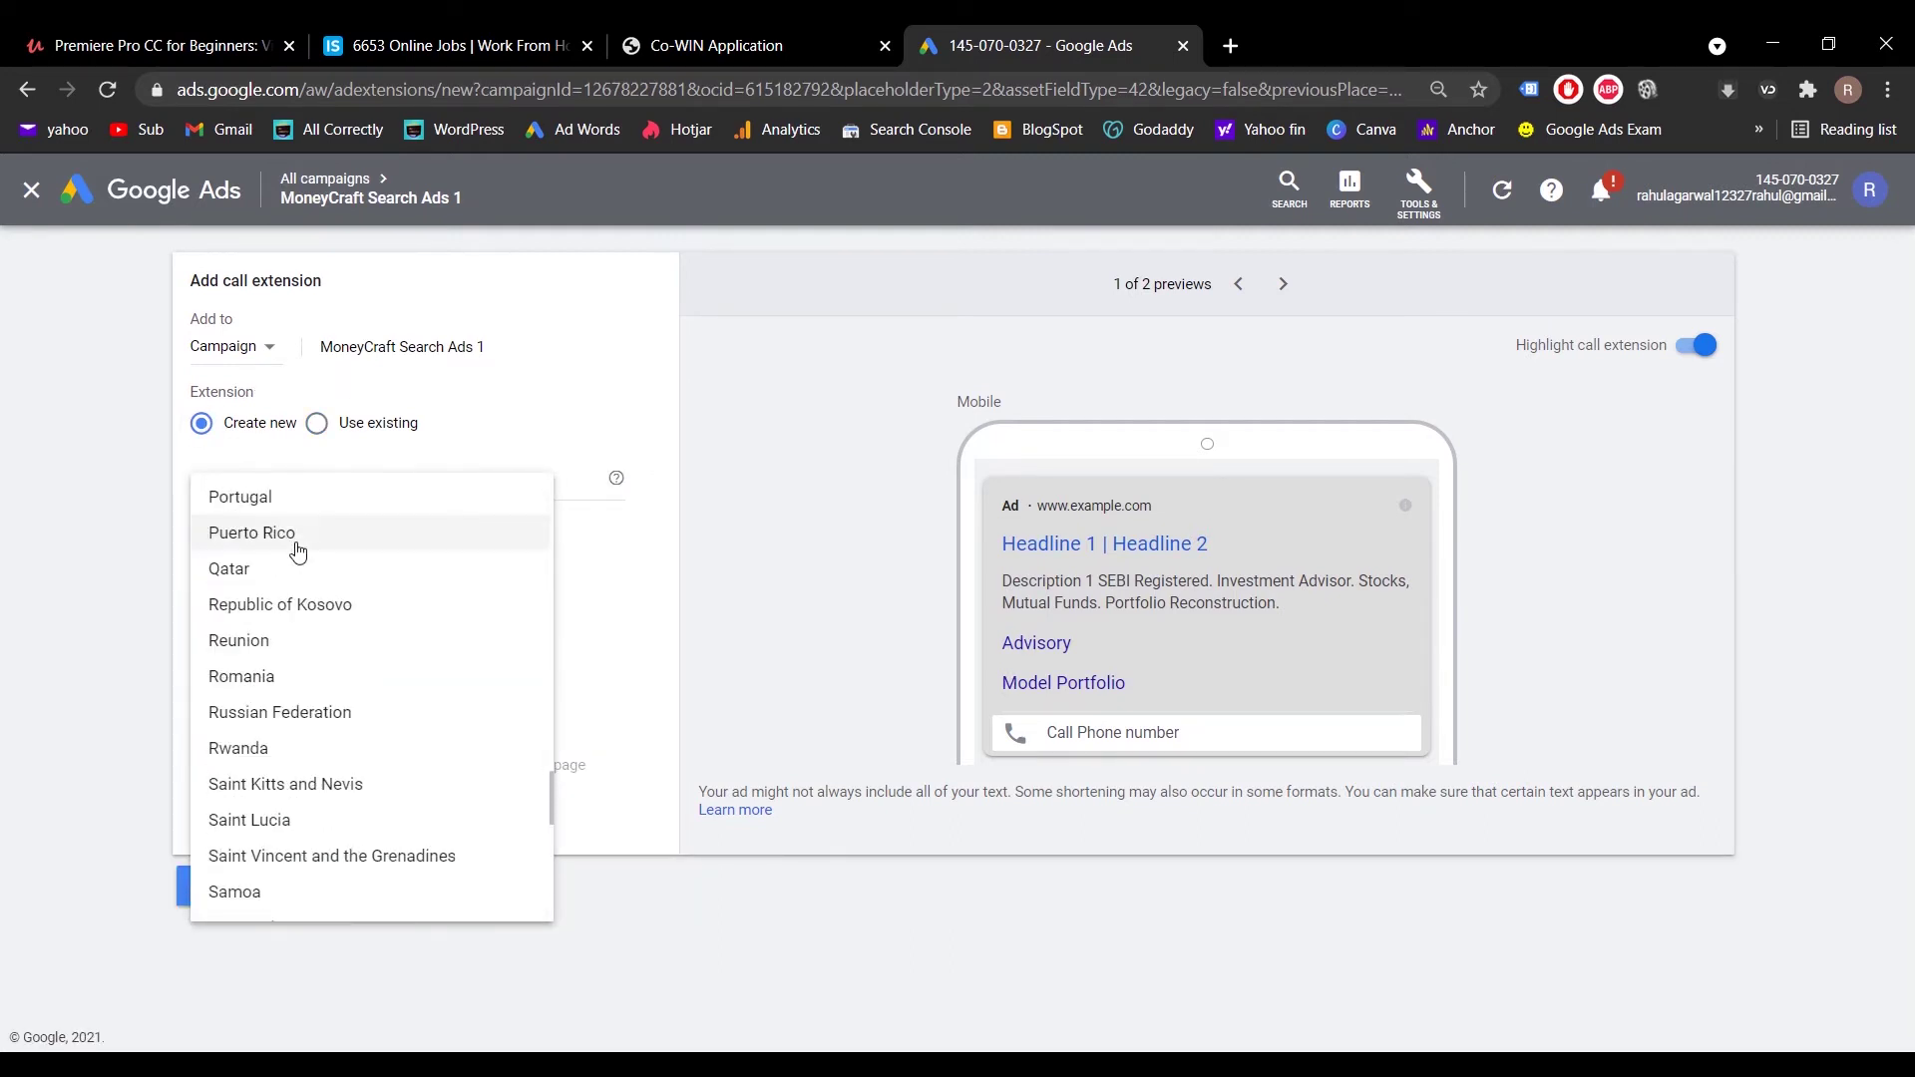
{"action": "left_click", "coordinate": [304, 566]}
{"action": "left_click", "coordinate": [466, 482]}
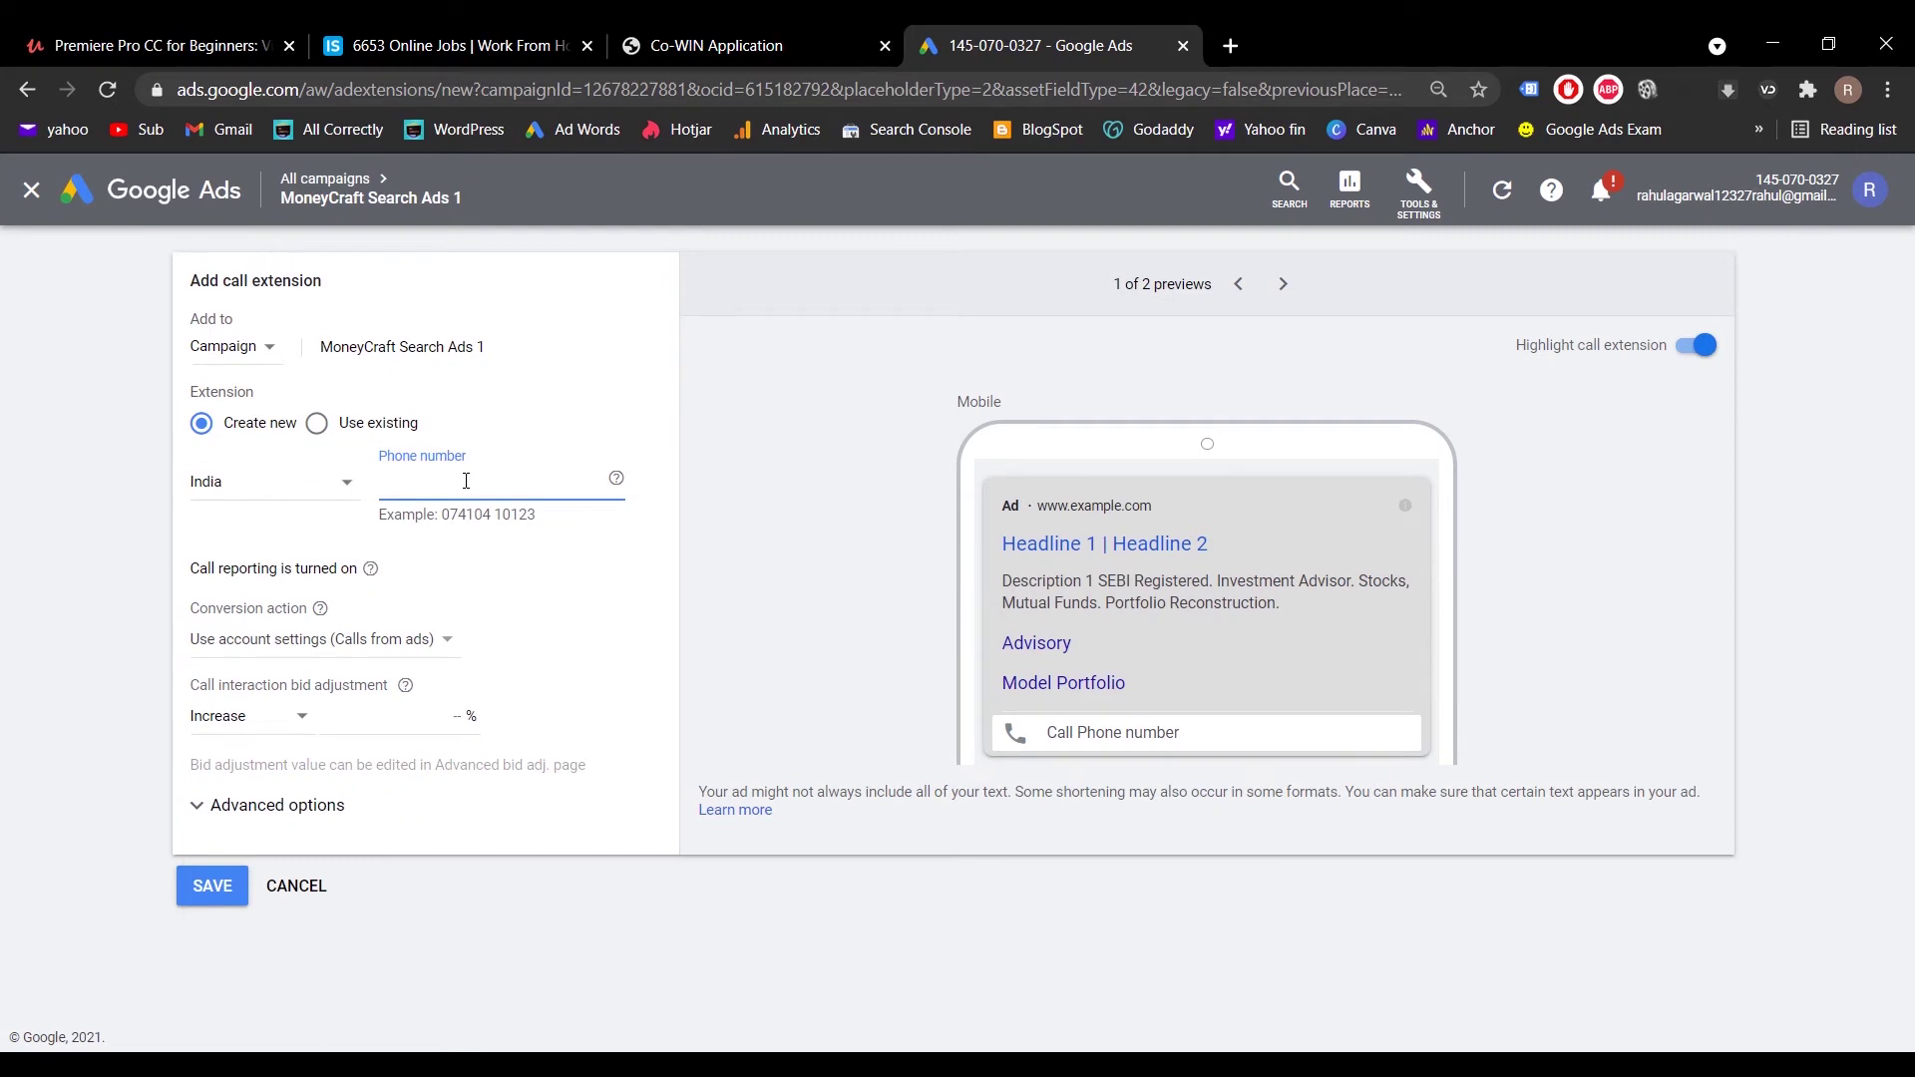
{"action": "type", "text": "987654321"}
{"action": "left_click", "coordinate": [765, 539]}
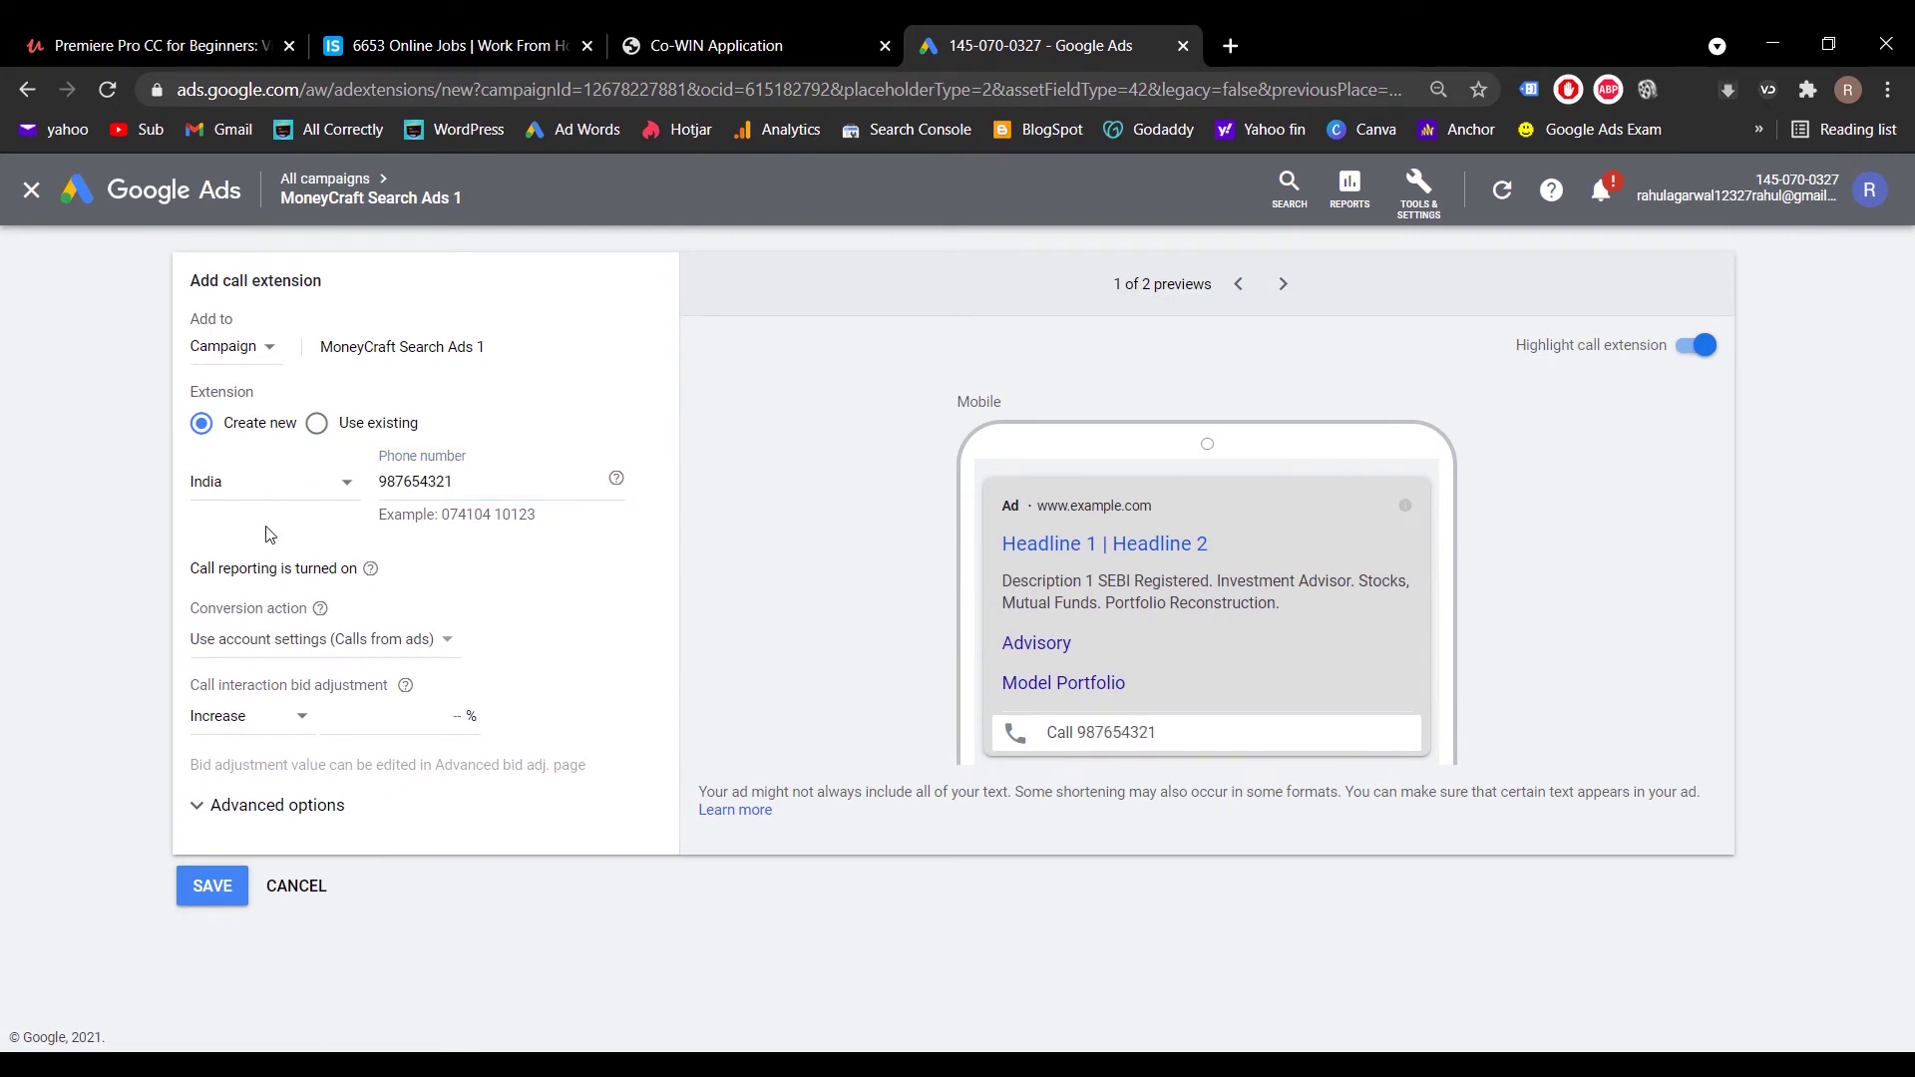
Step: Use account settings (Calls from ads) as the conversion action and set the call interaction bid adjustment to Increase 10 %
{"action": "left_click", "coordinate": [354, 640]}
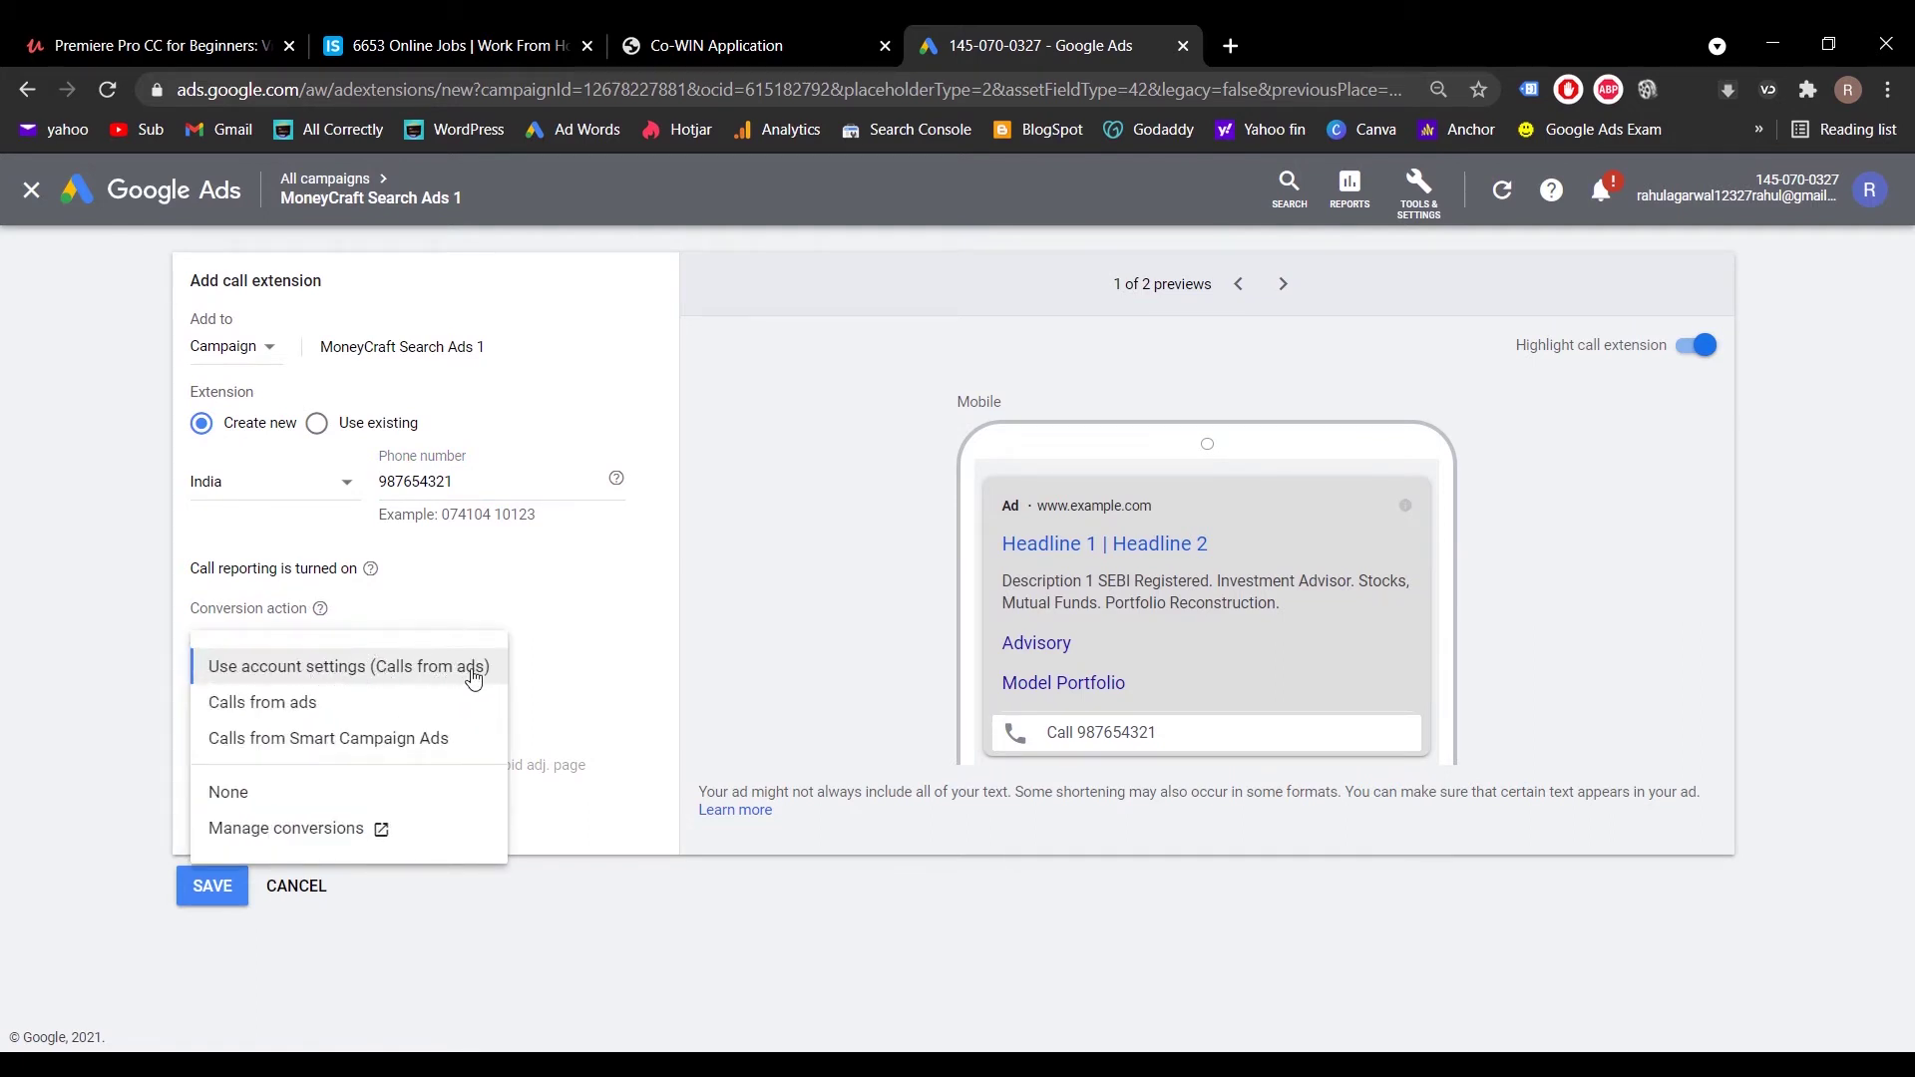
{"action": "left_click", "coordinate": [421, 669]}
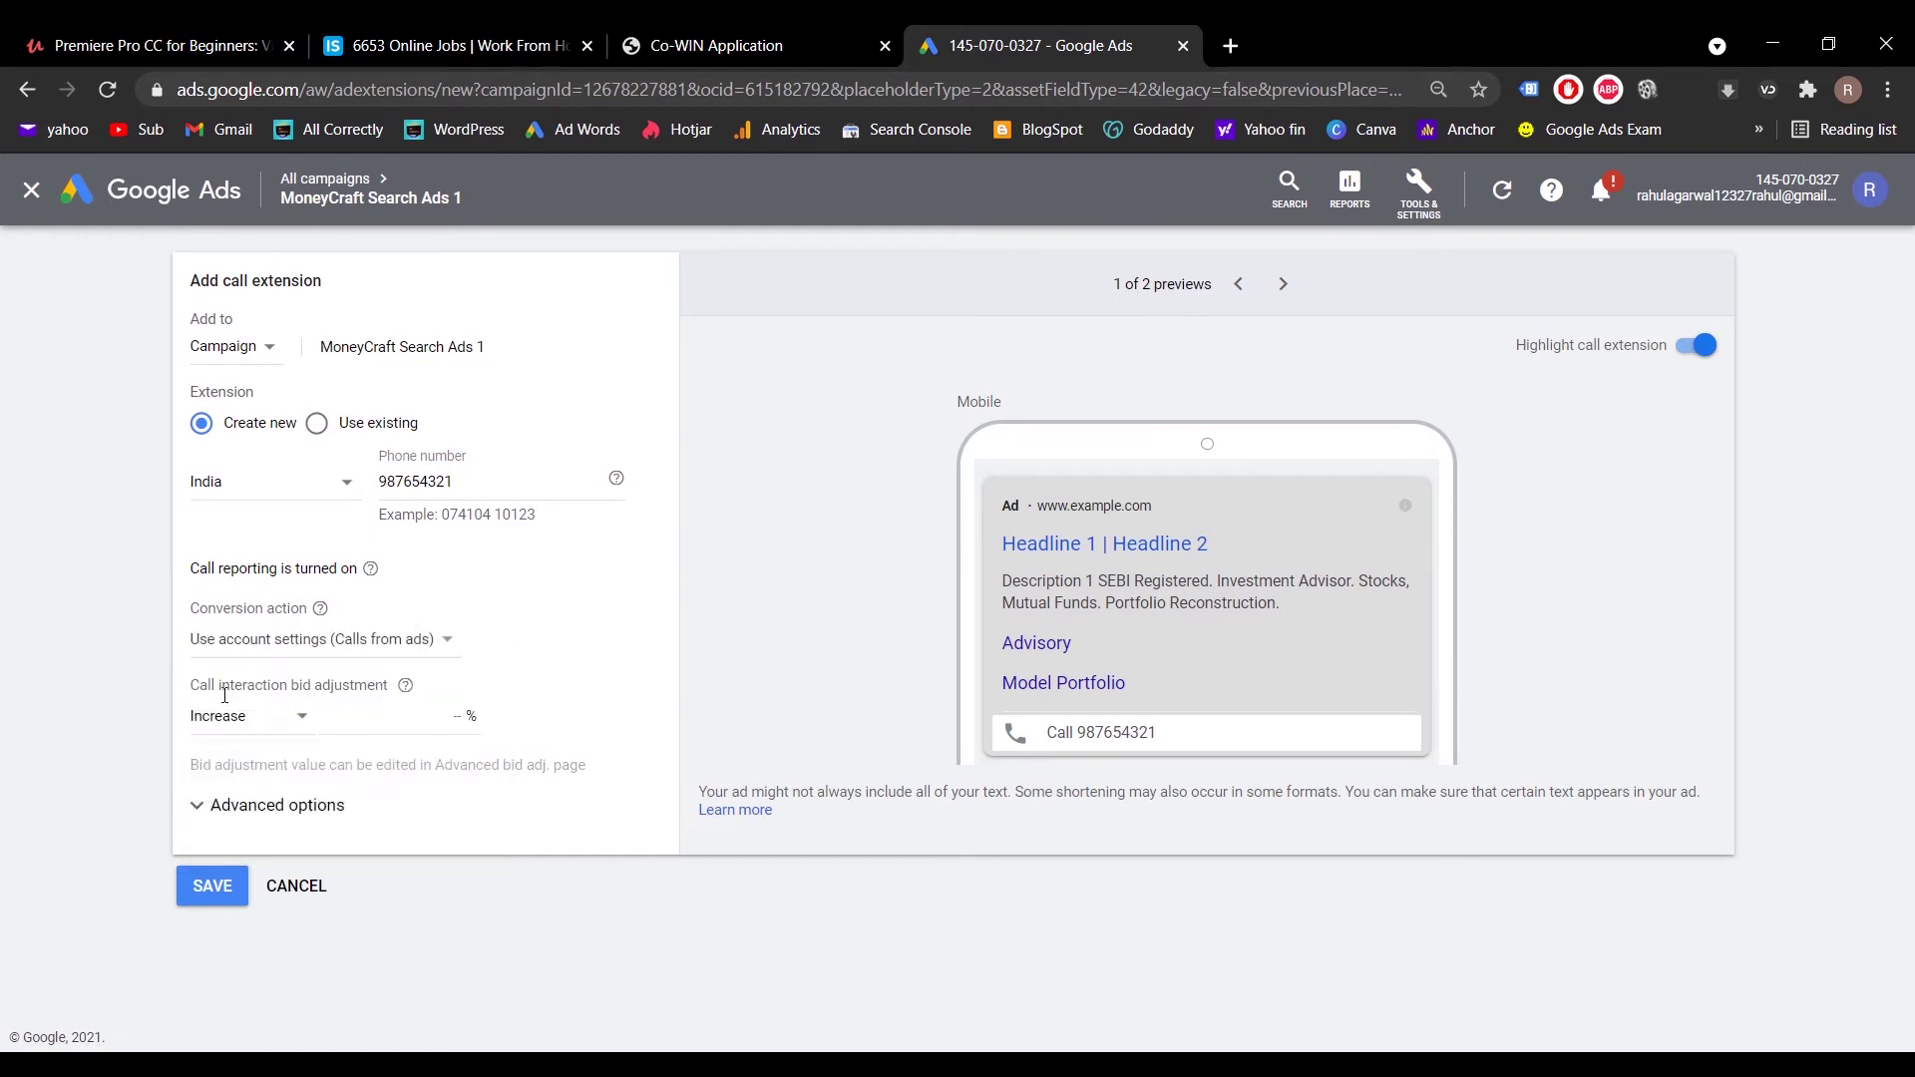
{"action": "left_click", "coordinate": [296, 725]}
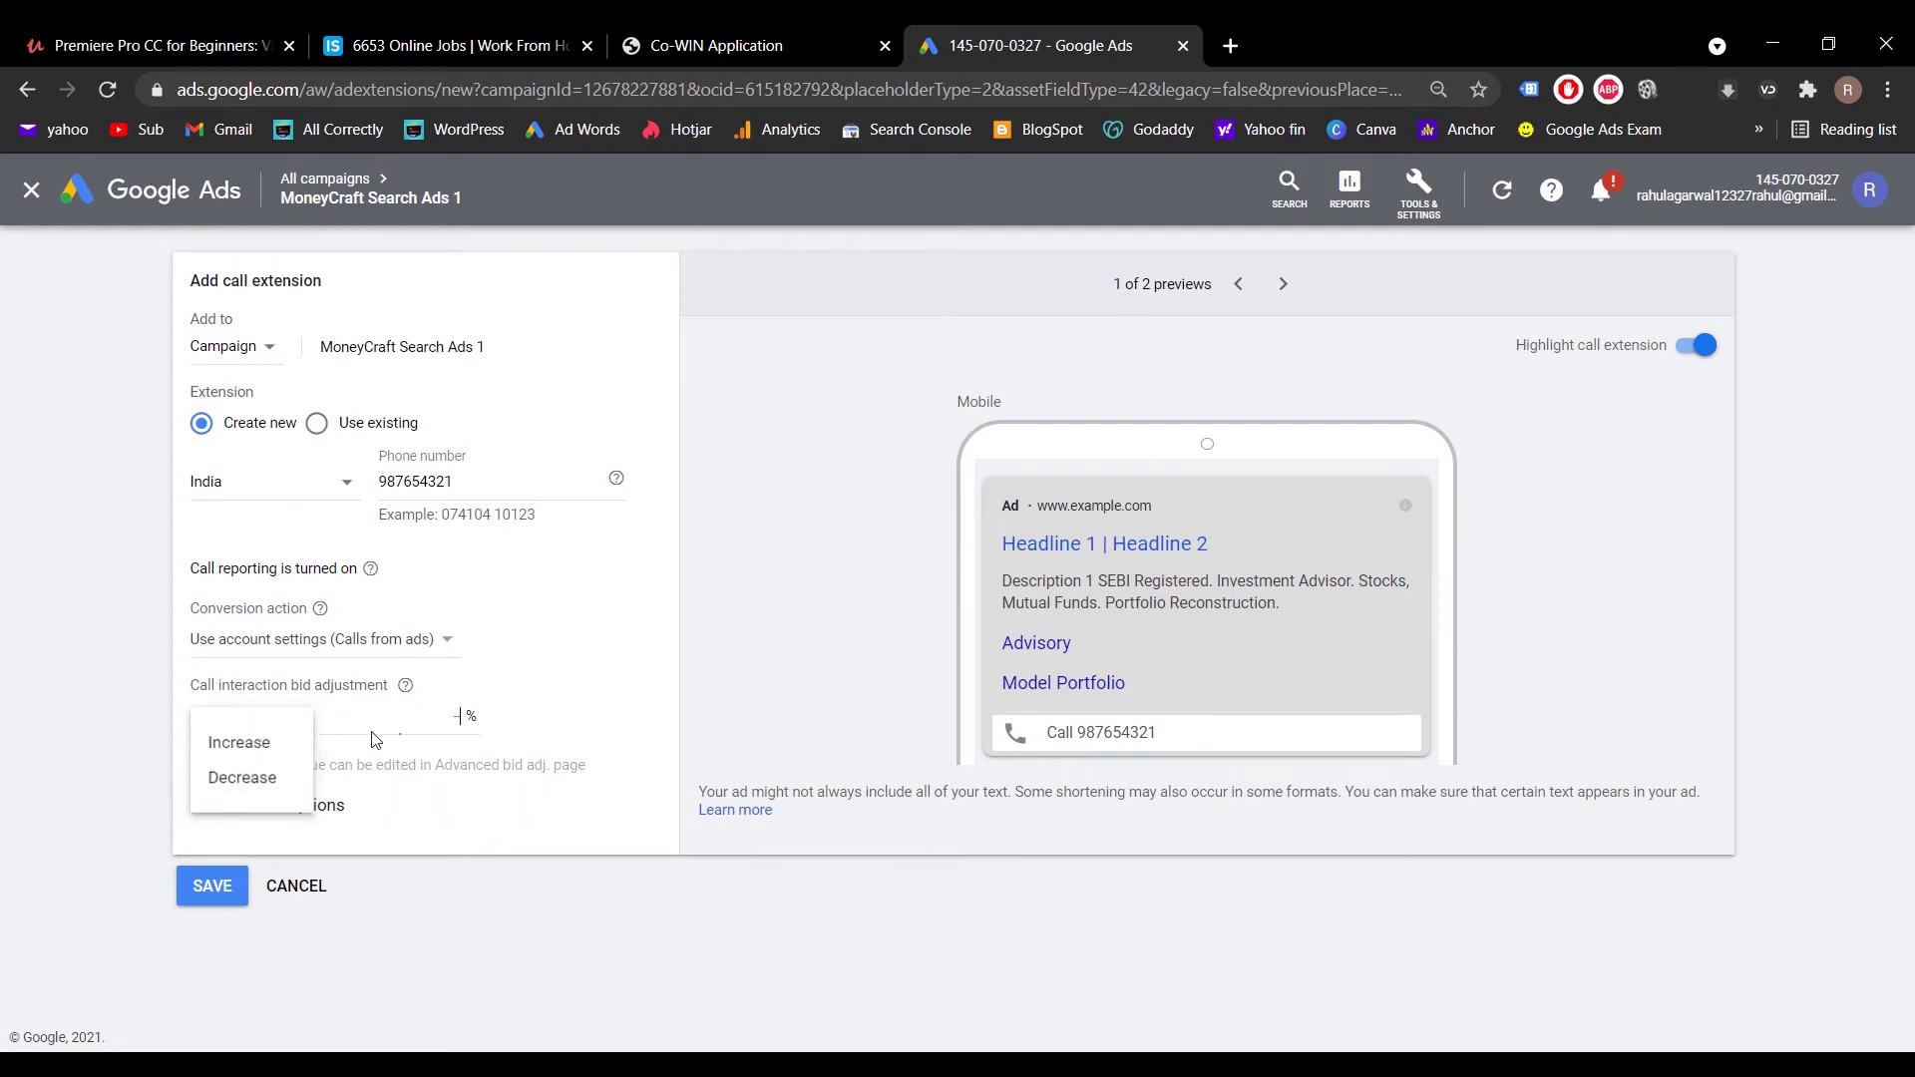
{"action": "left_click", "coordinate": [372, 738]}
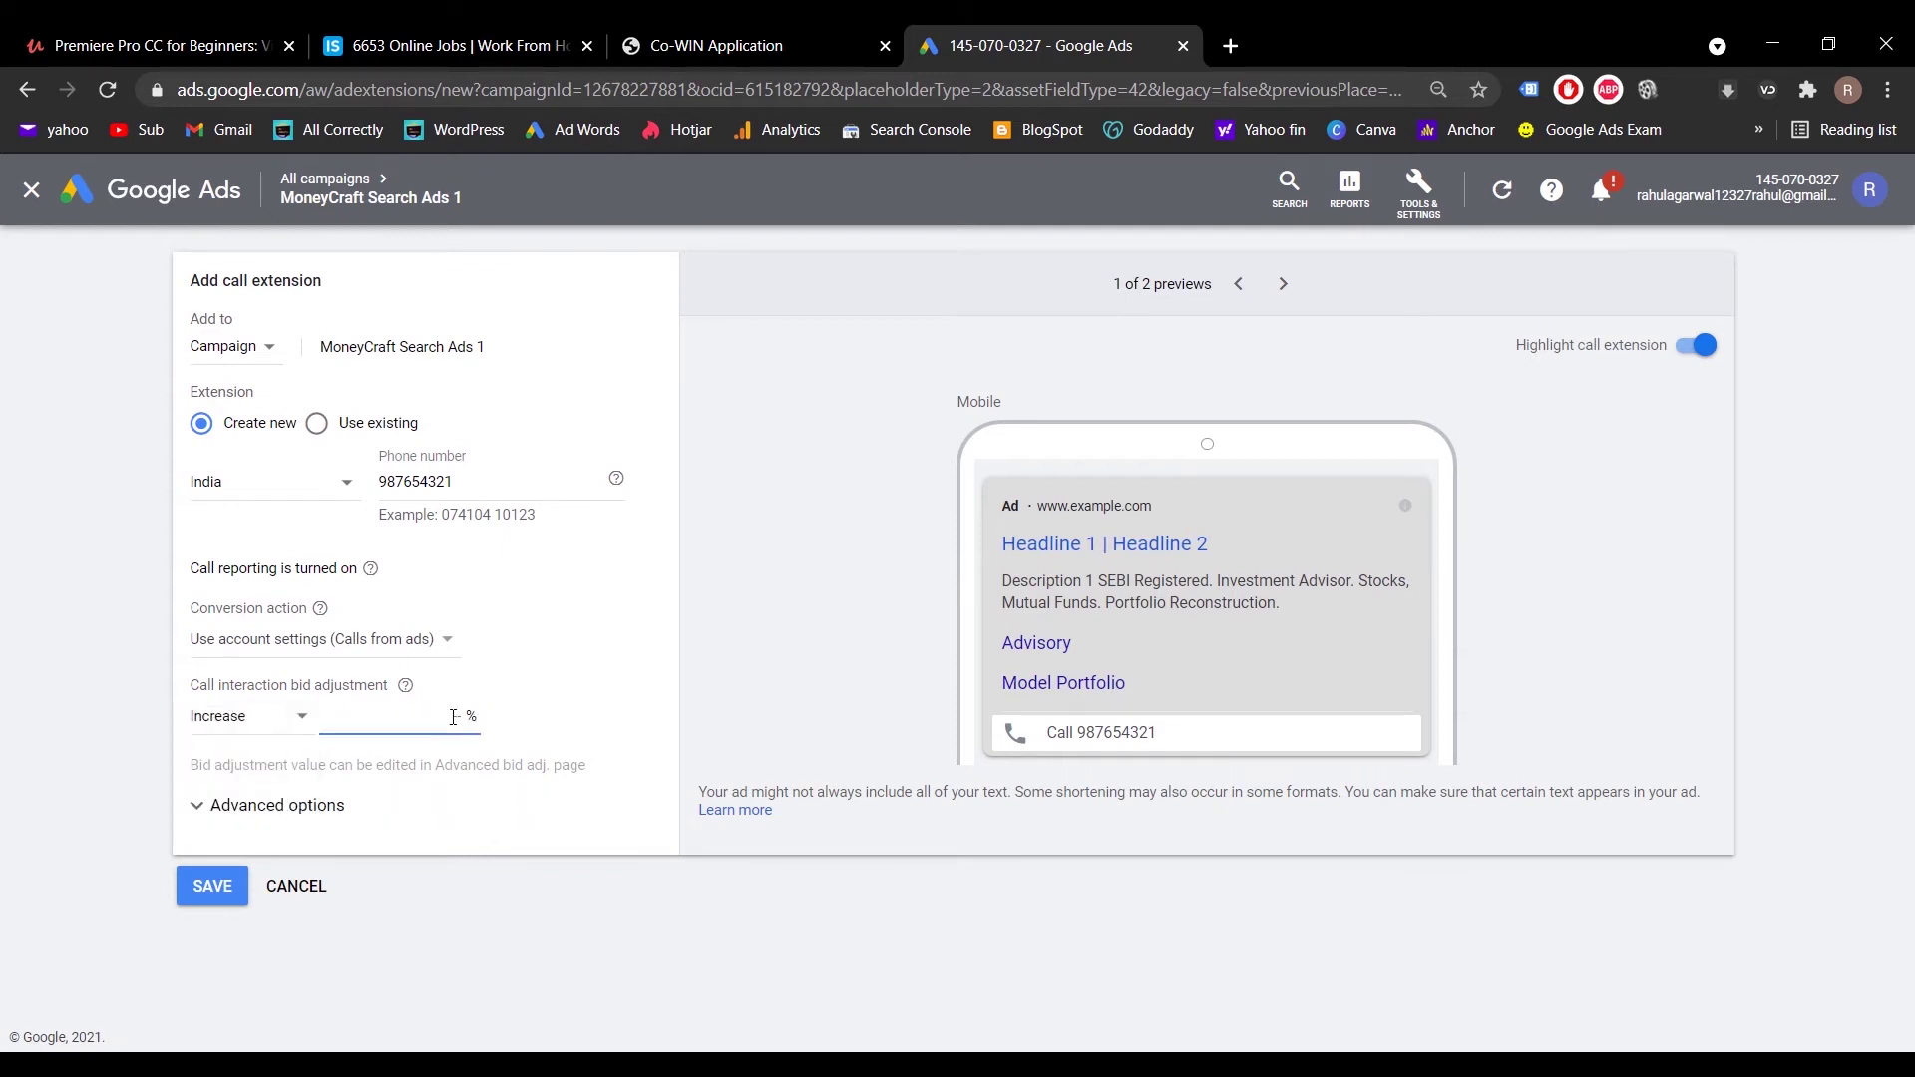
{"action": "type", "text": "10"}
{"action": "left_click", "coordinate": [668, 679]}
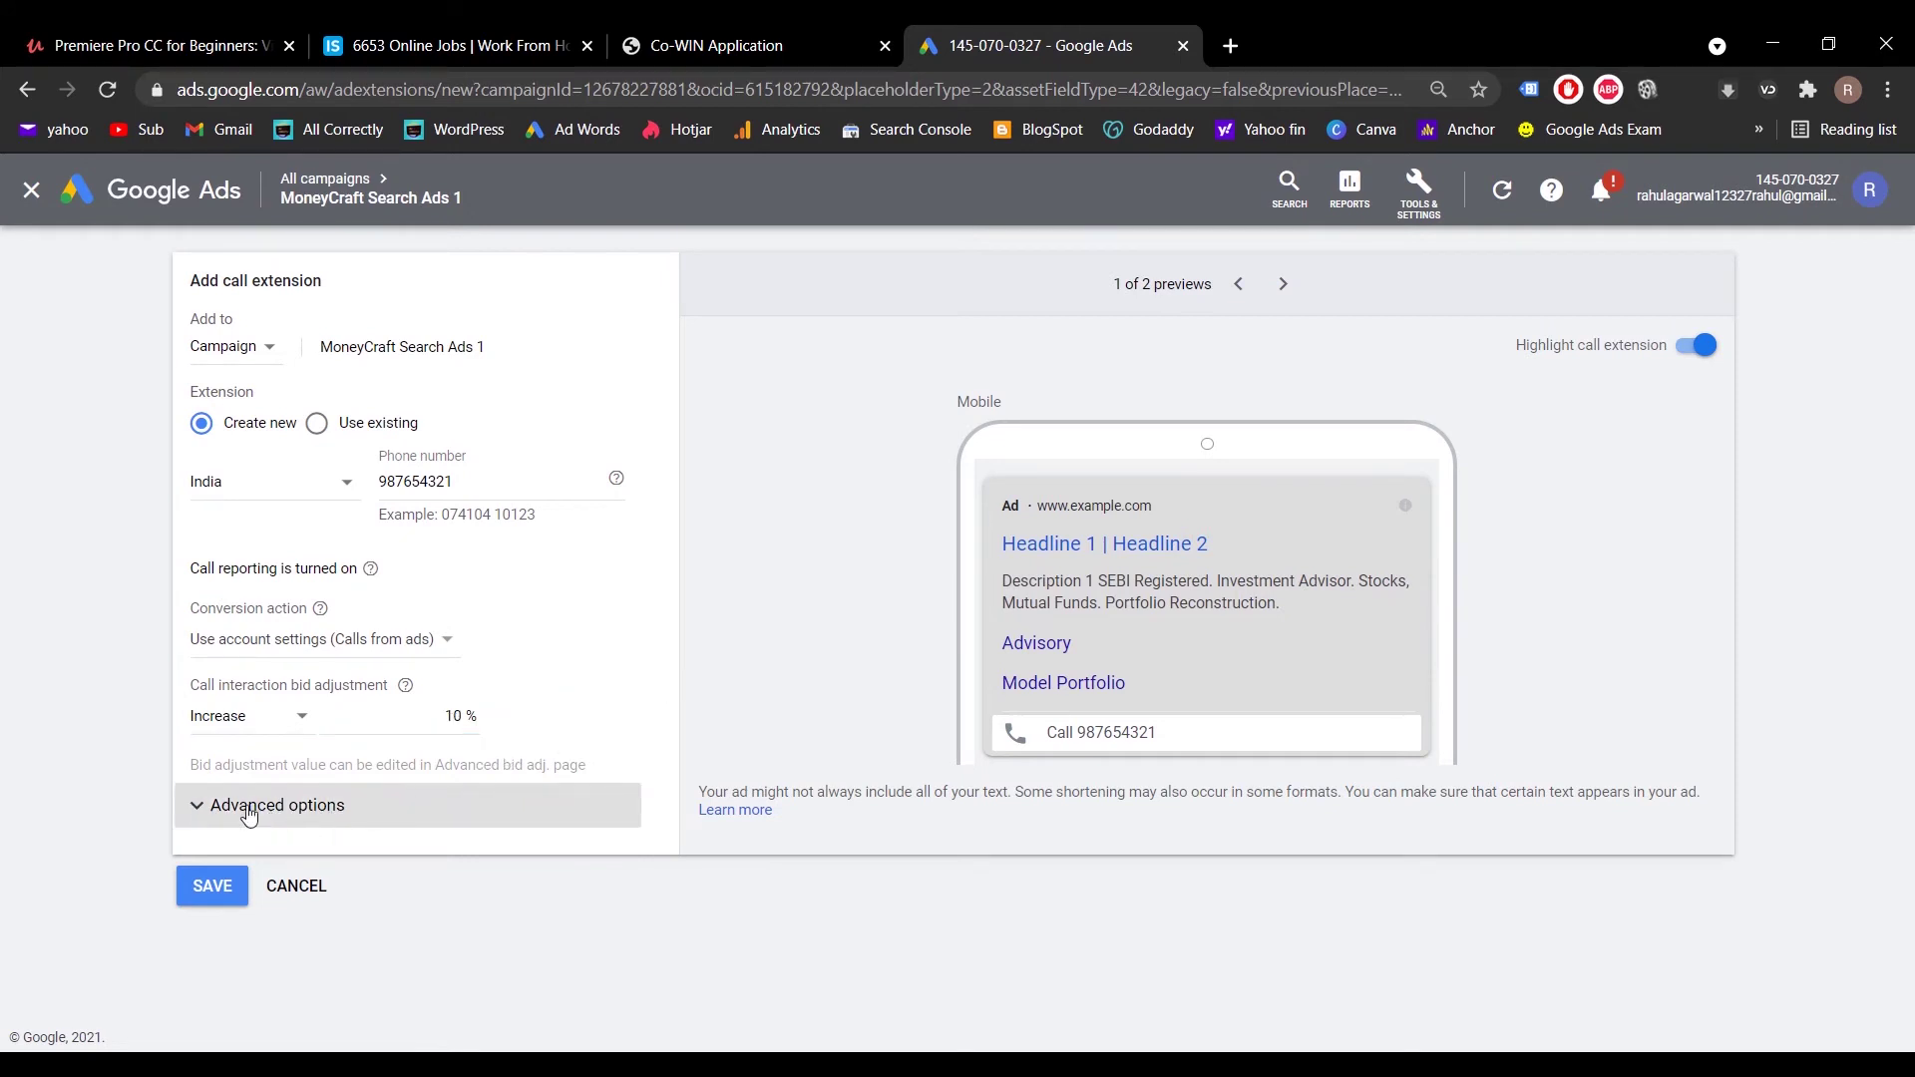
Step: Expand the call extension's advanced options and set the device preference to Mobile
{"action": "left_click", "coordinate": [199, 813]}
{"action": "scroll", "coordinate": [220, 805], "scroll_direction": "down", "scroll_amount": 2}
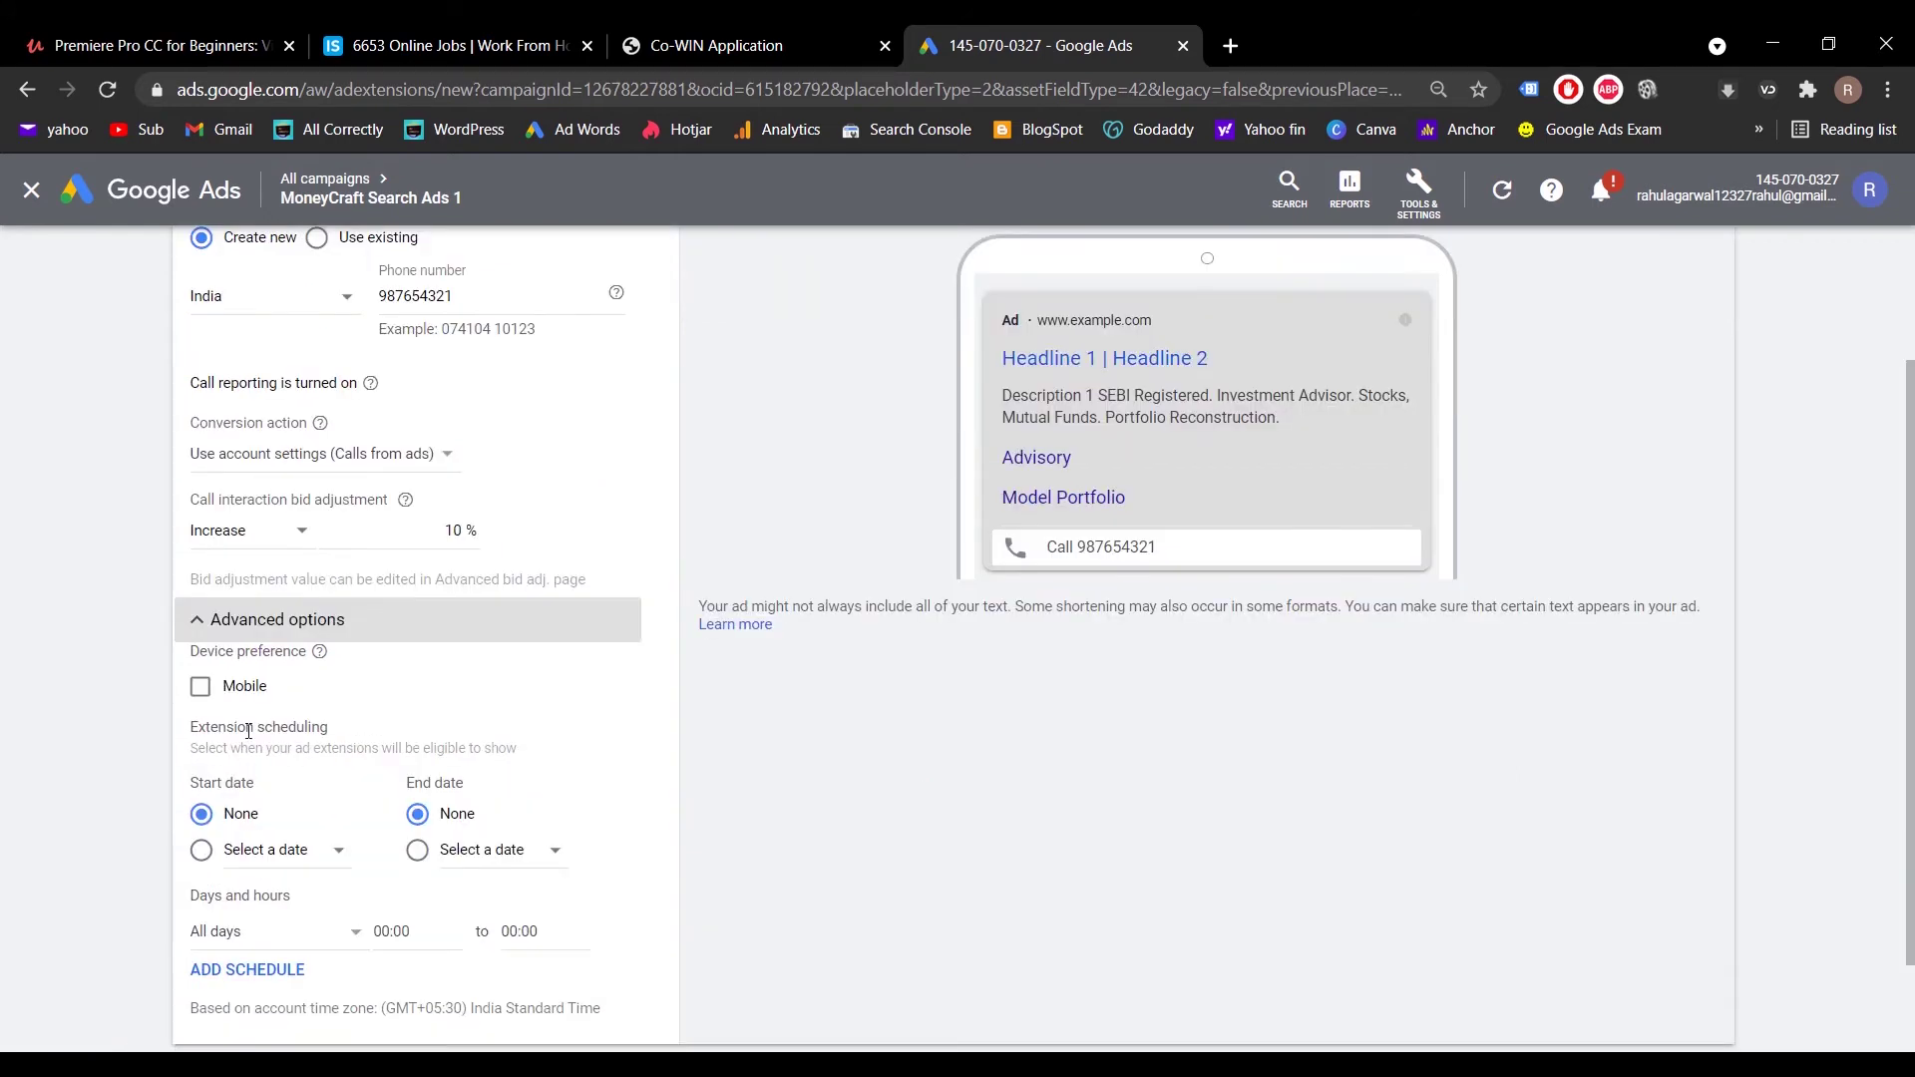
{"action": "mouse_move", "coordinate": [317, 654]}
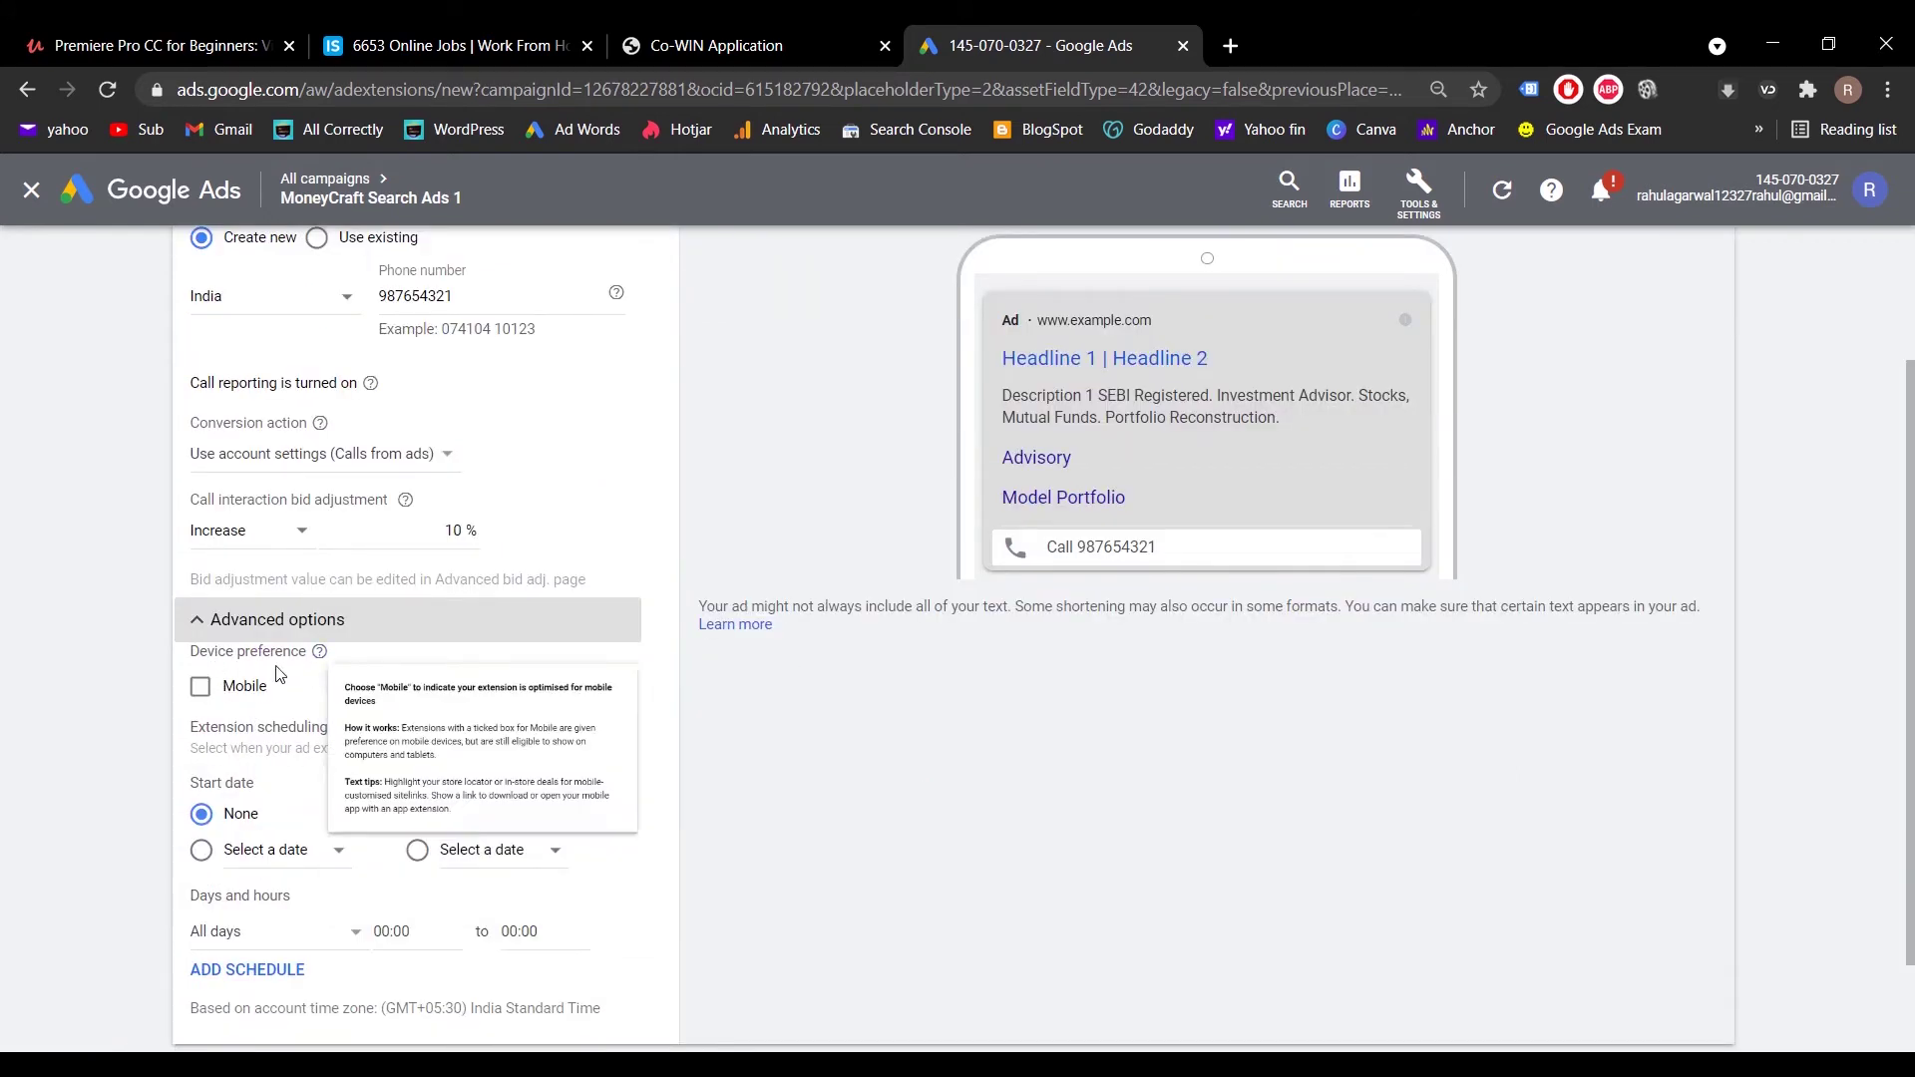
{"action": "left_click", "coordinate": [203, 691]}
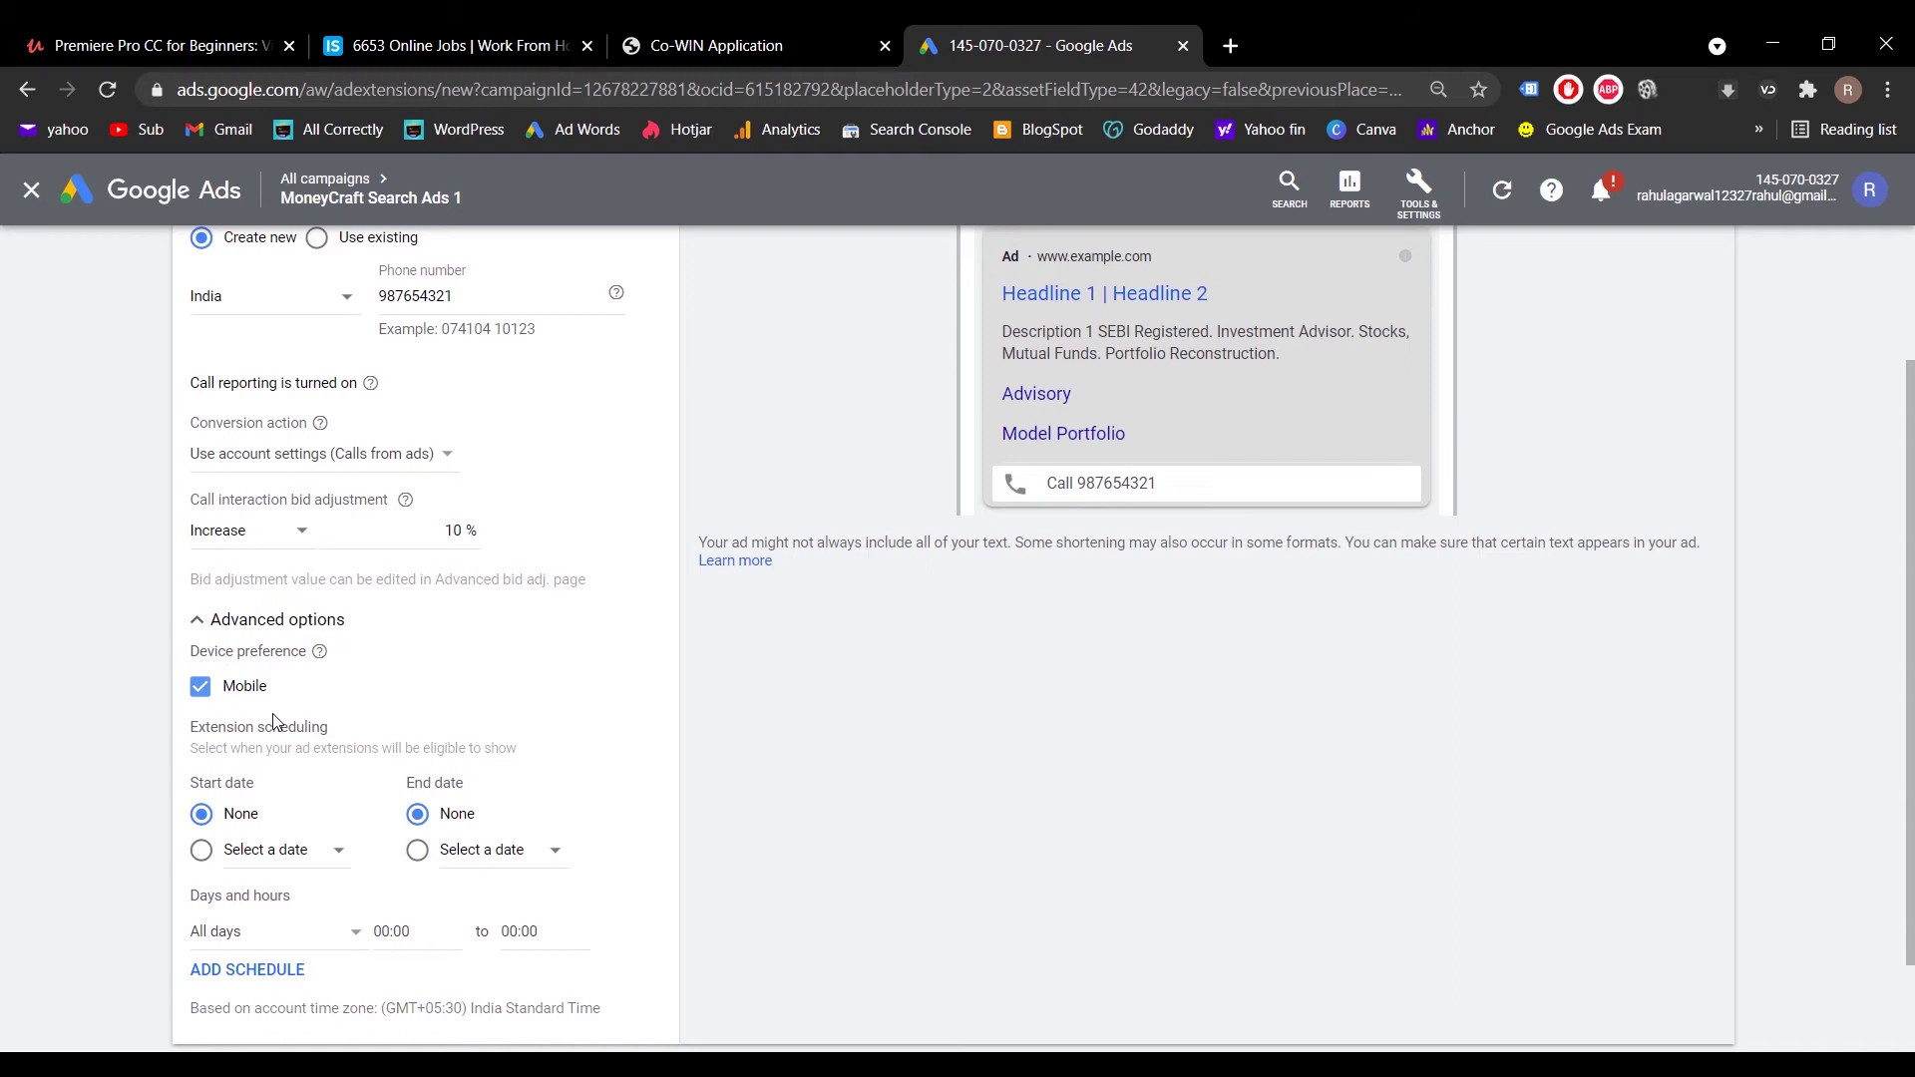
Step: Schedule the extension with start date 24 May 2021 and end date 30 May 2021
{"action": "scroll", "coordinate": [274, 721], "scroll_direction": "down", "scroll_amount": 2}
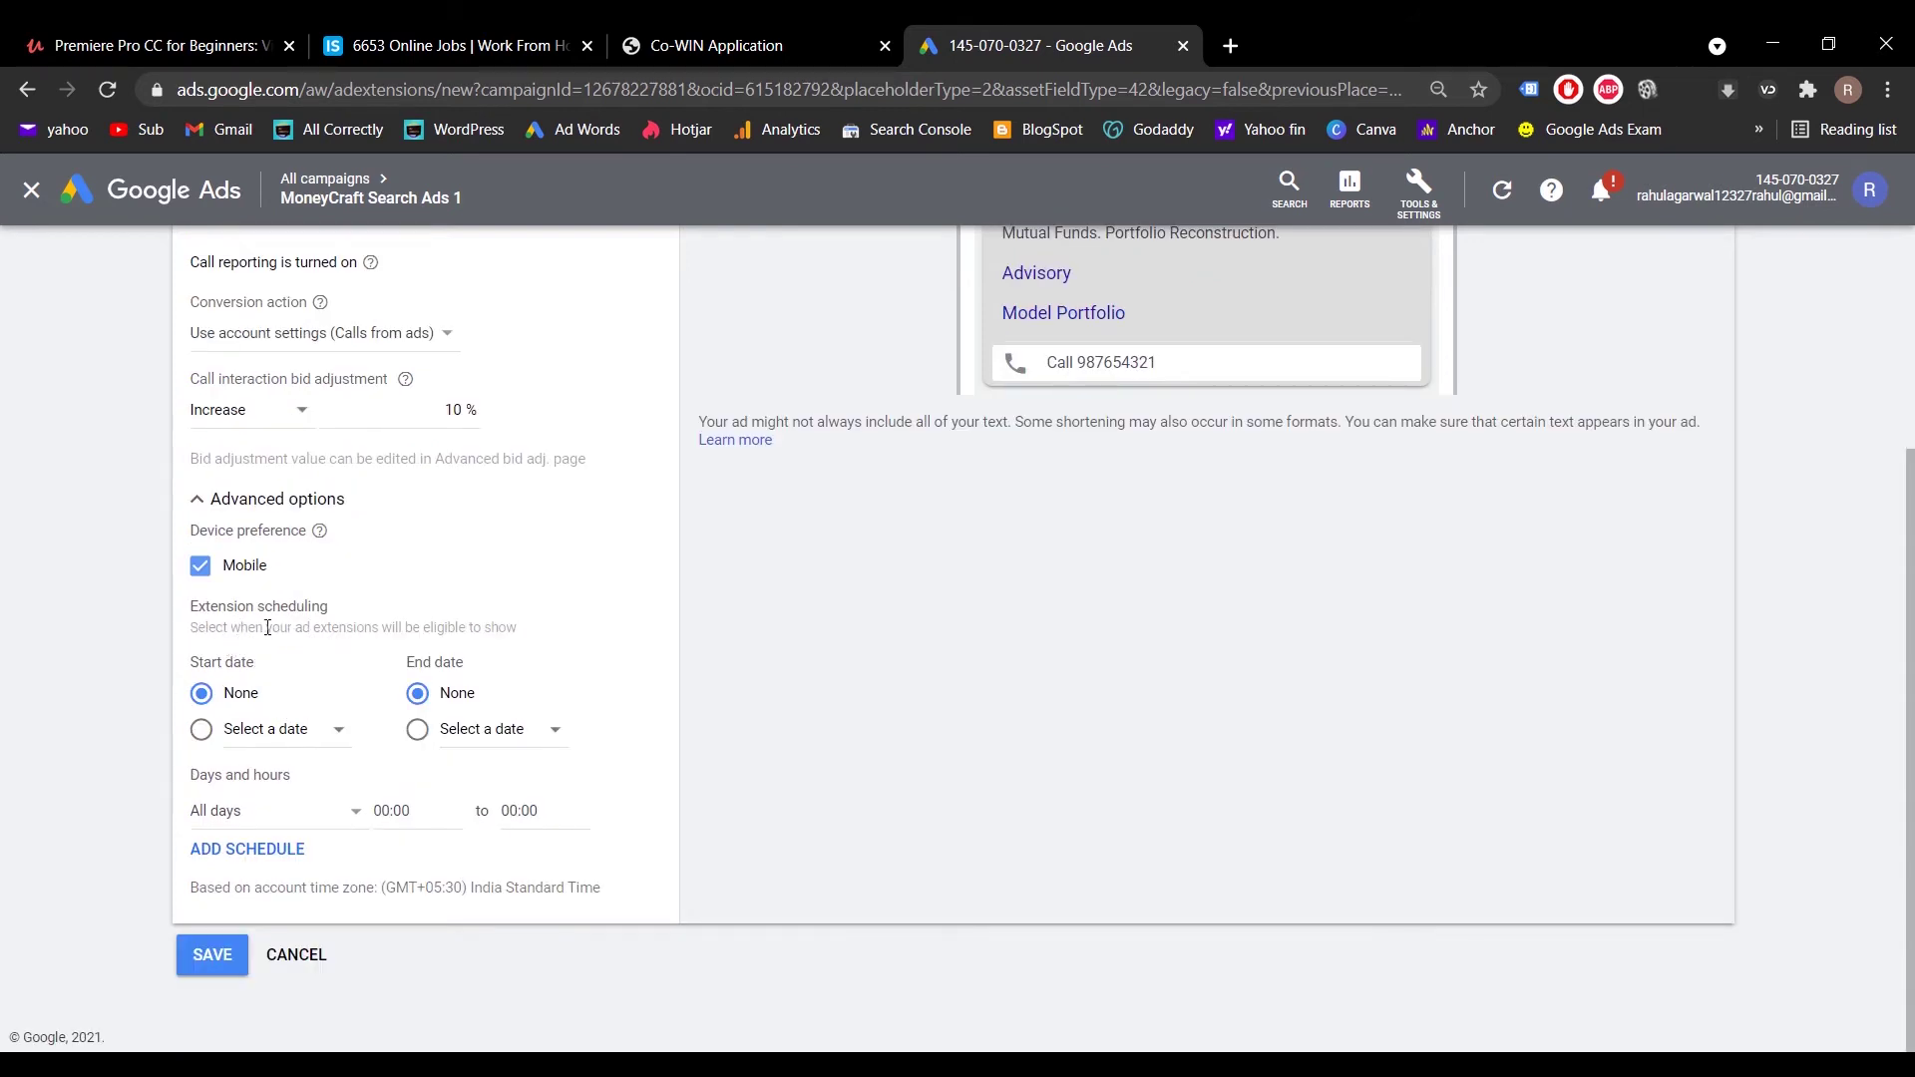
{"action": "left_click", "coordinate": [201, 730]}
{"action": "left_click", "coordinate": [289, 729]}
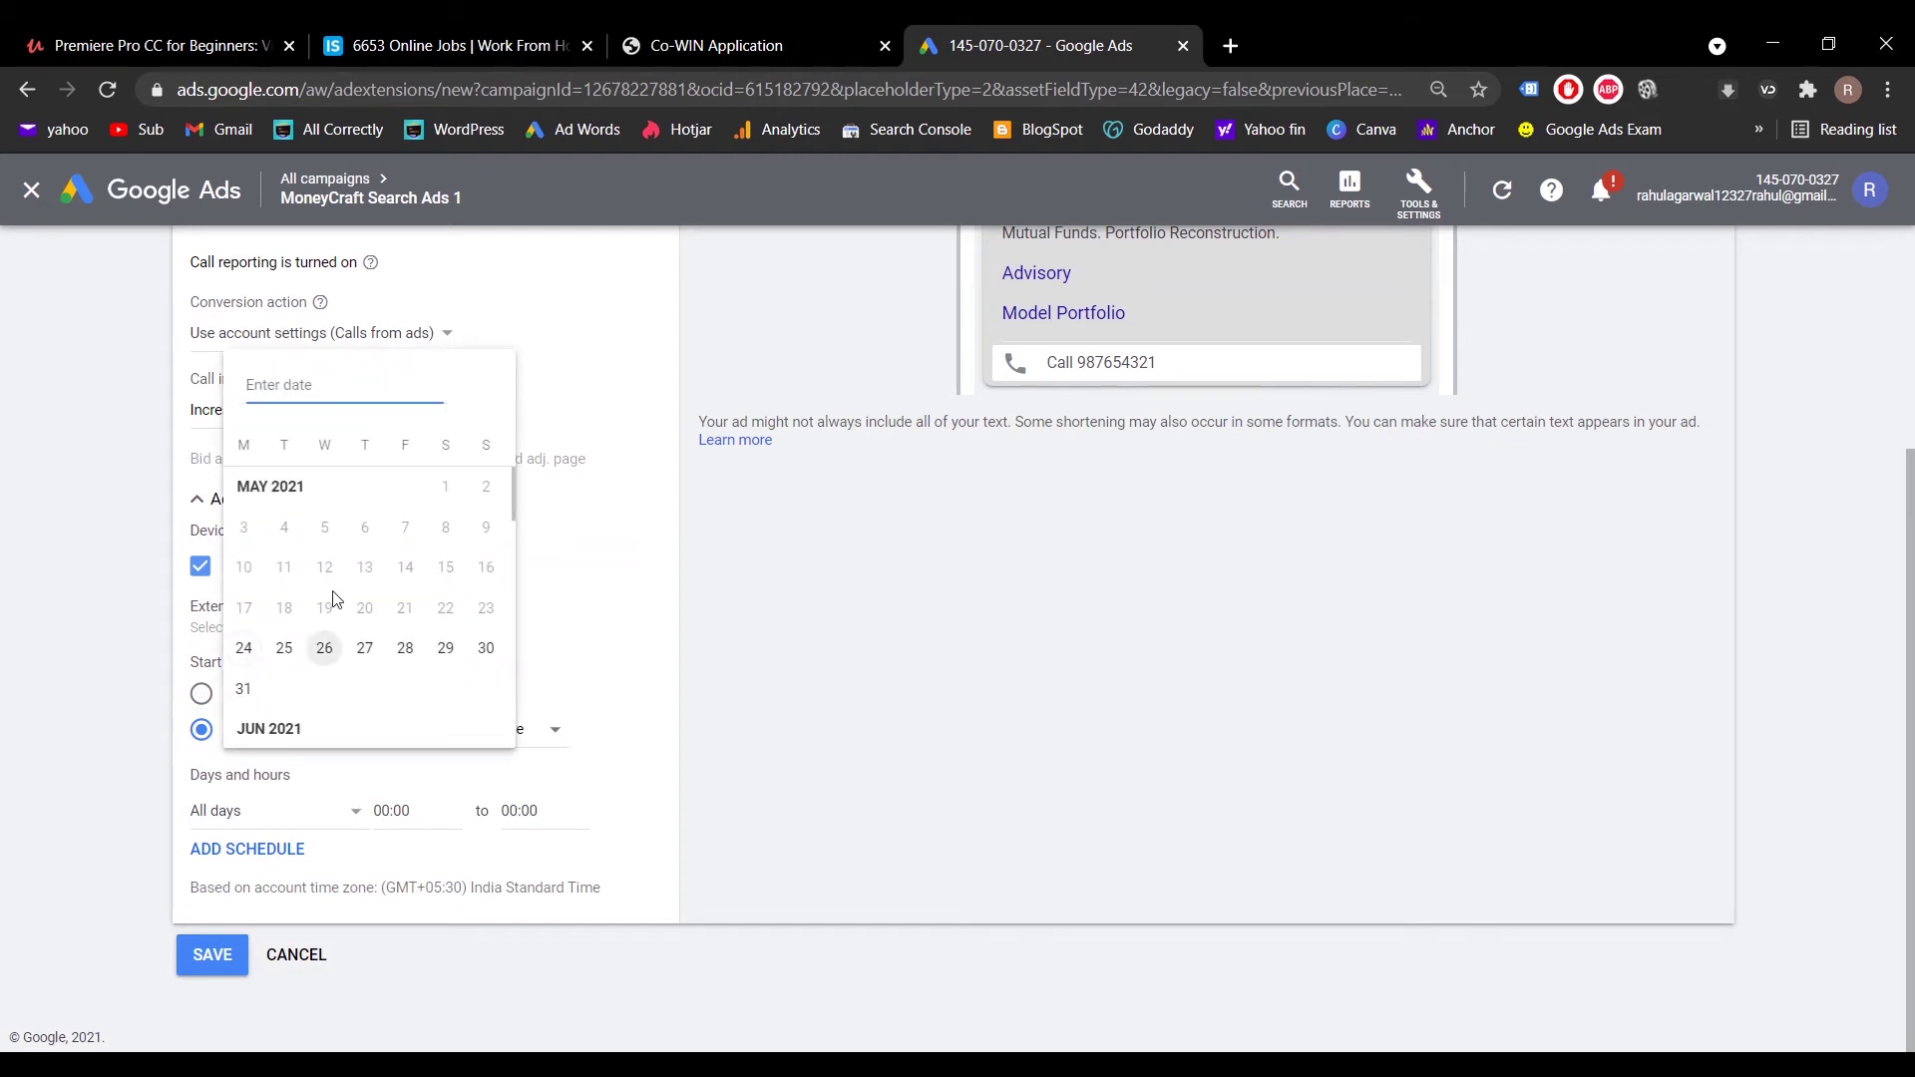
{"action": "left_click", "coordinate": [244, 648]}
{"action": "left_click", "coordinate": [509, 738]}
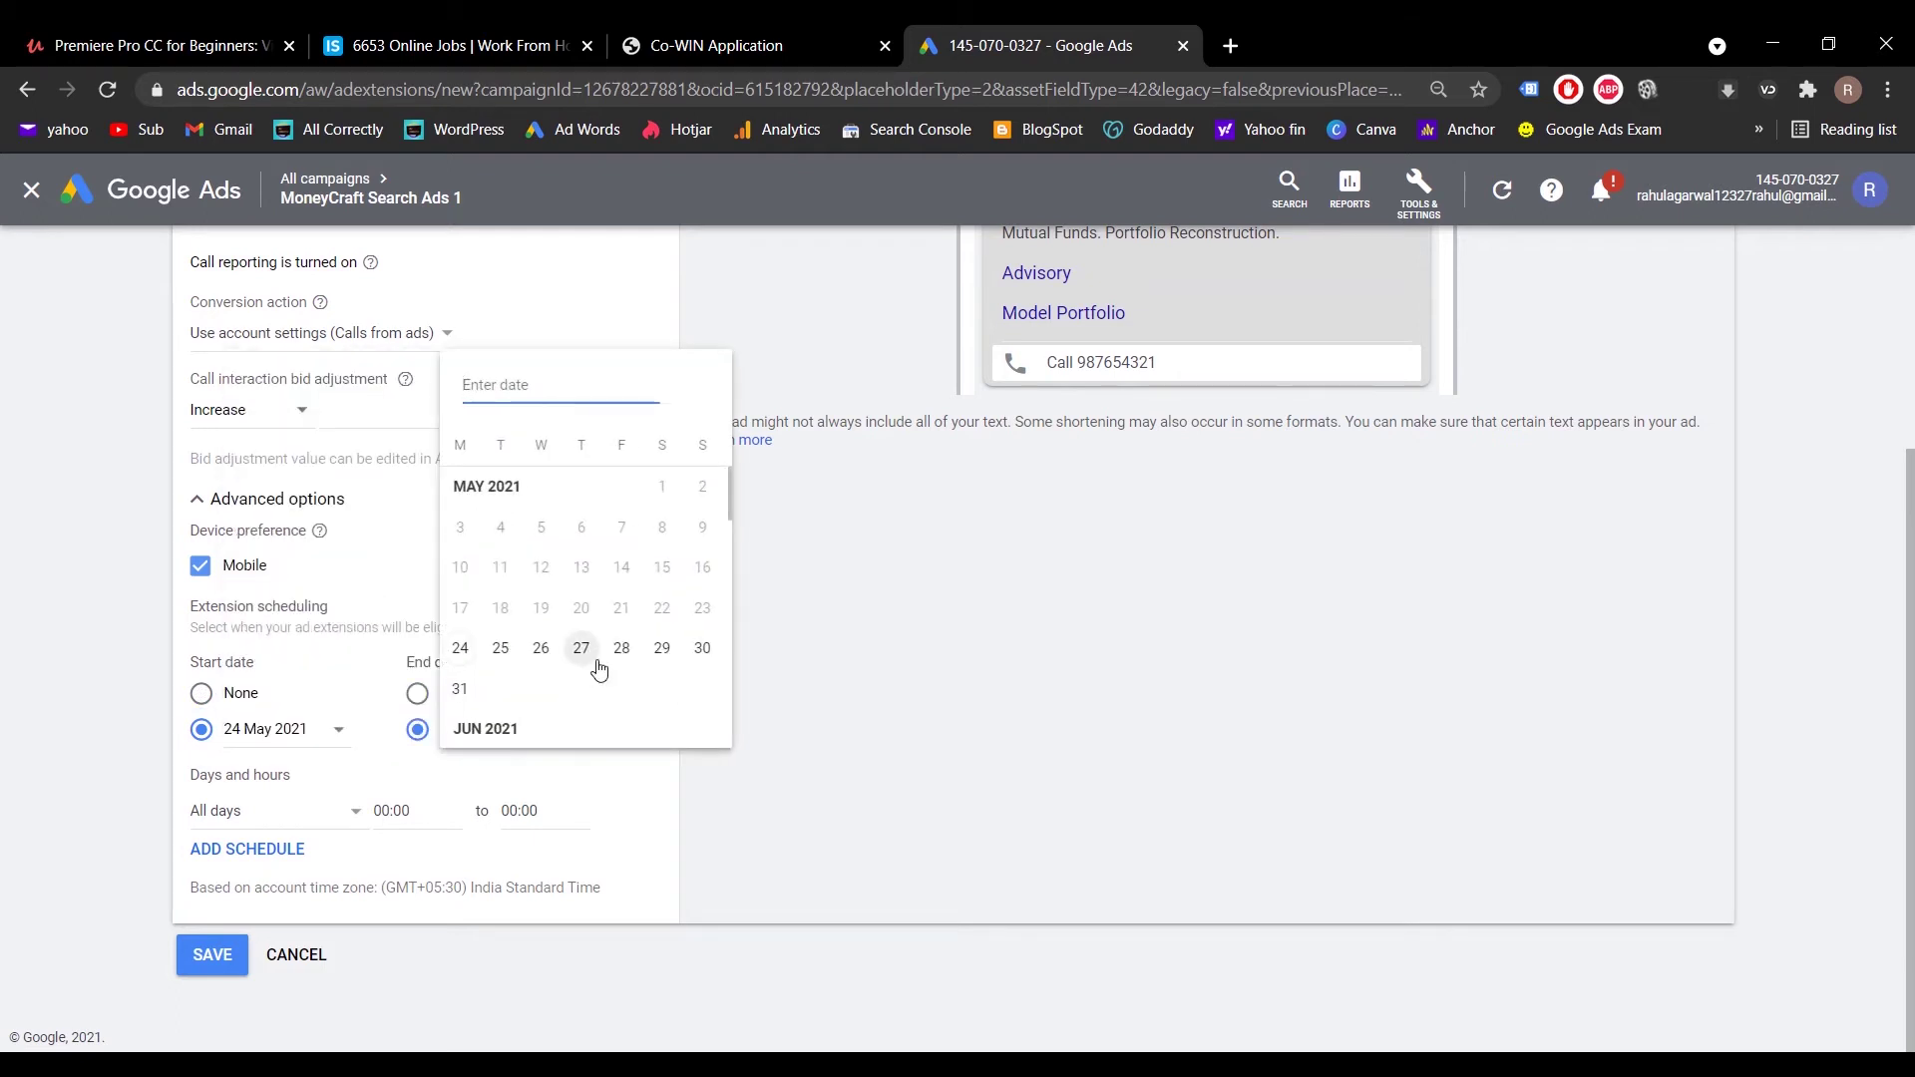
{"action": "left_click", "coordinate": [701, 650]}
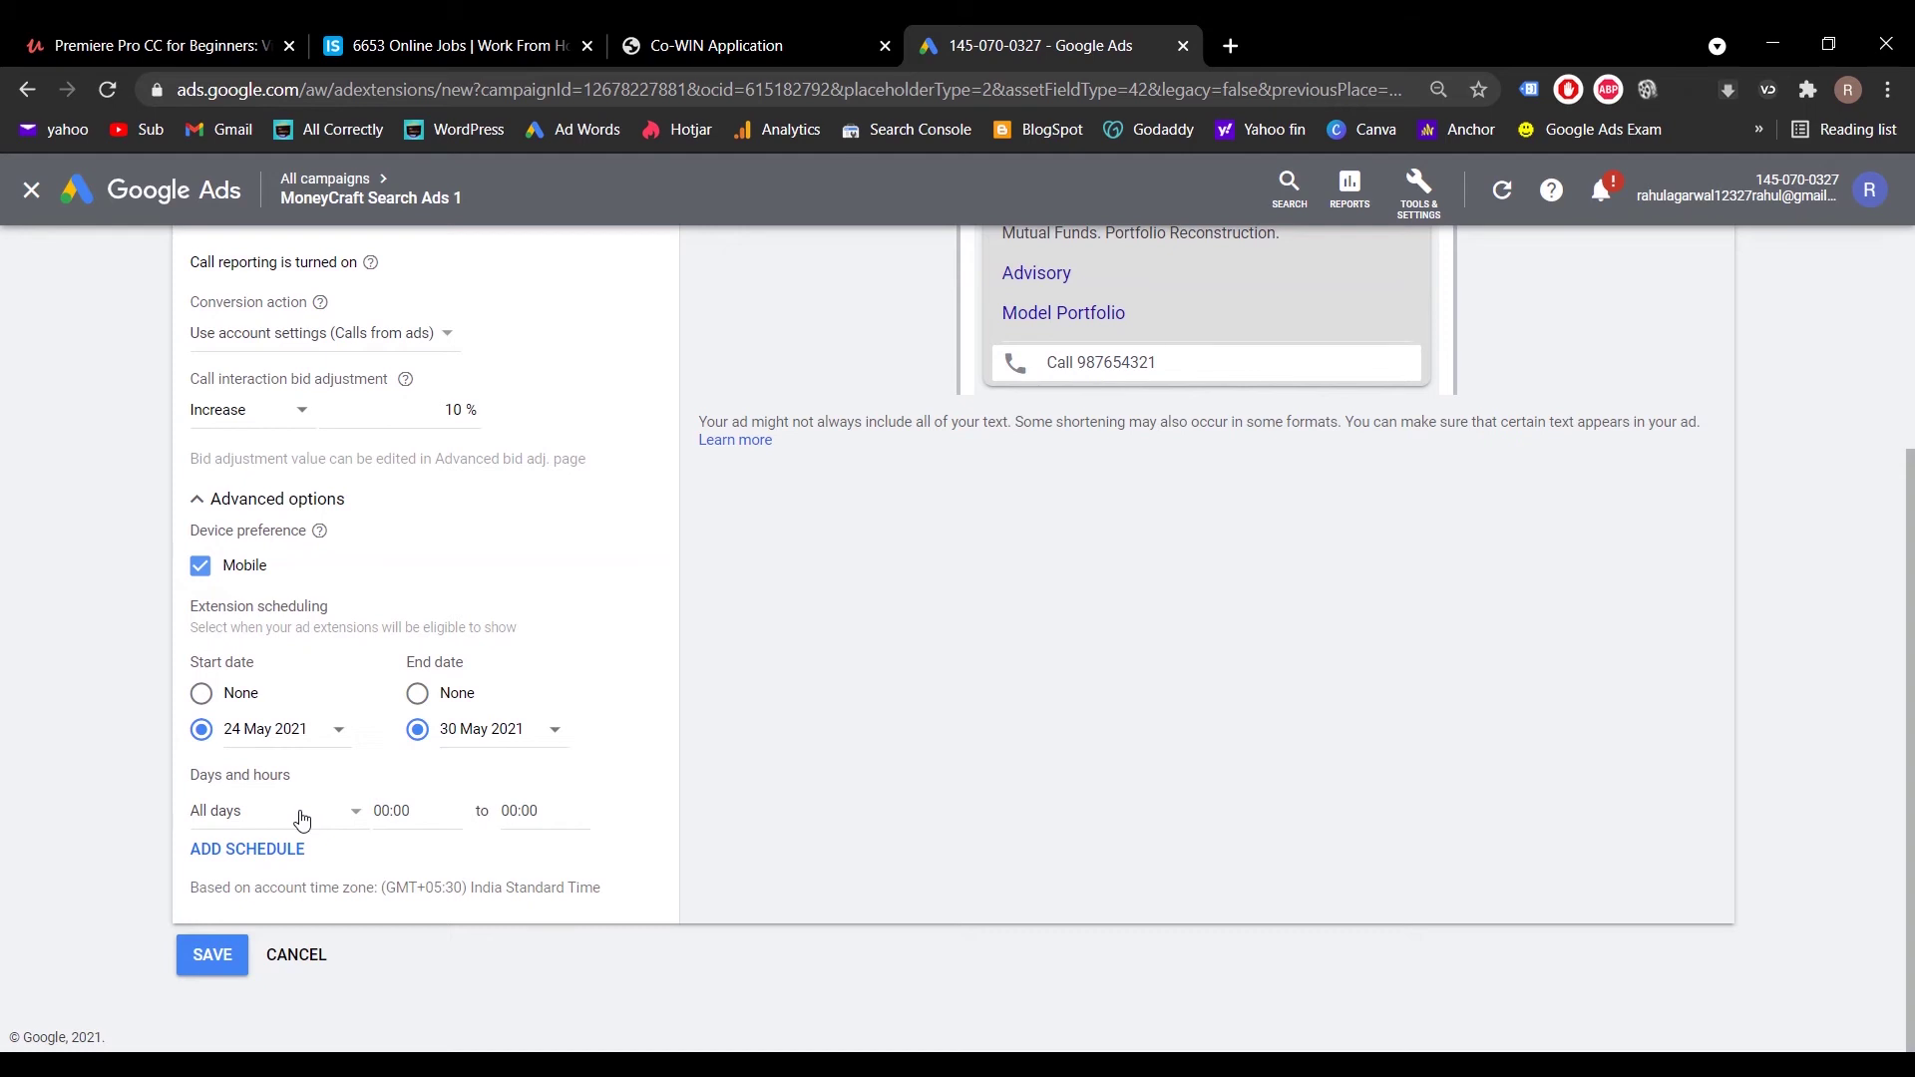
Step: Limit the call extension's schedule to Mondays - Fridays and set its start time to 10:00
{"action": "left_click", "coordinate": [302, 820]}
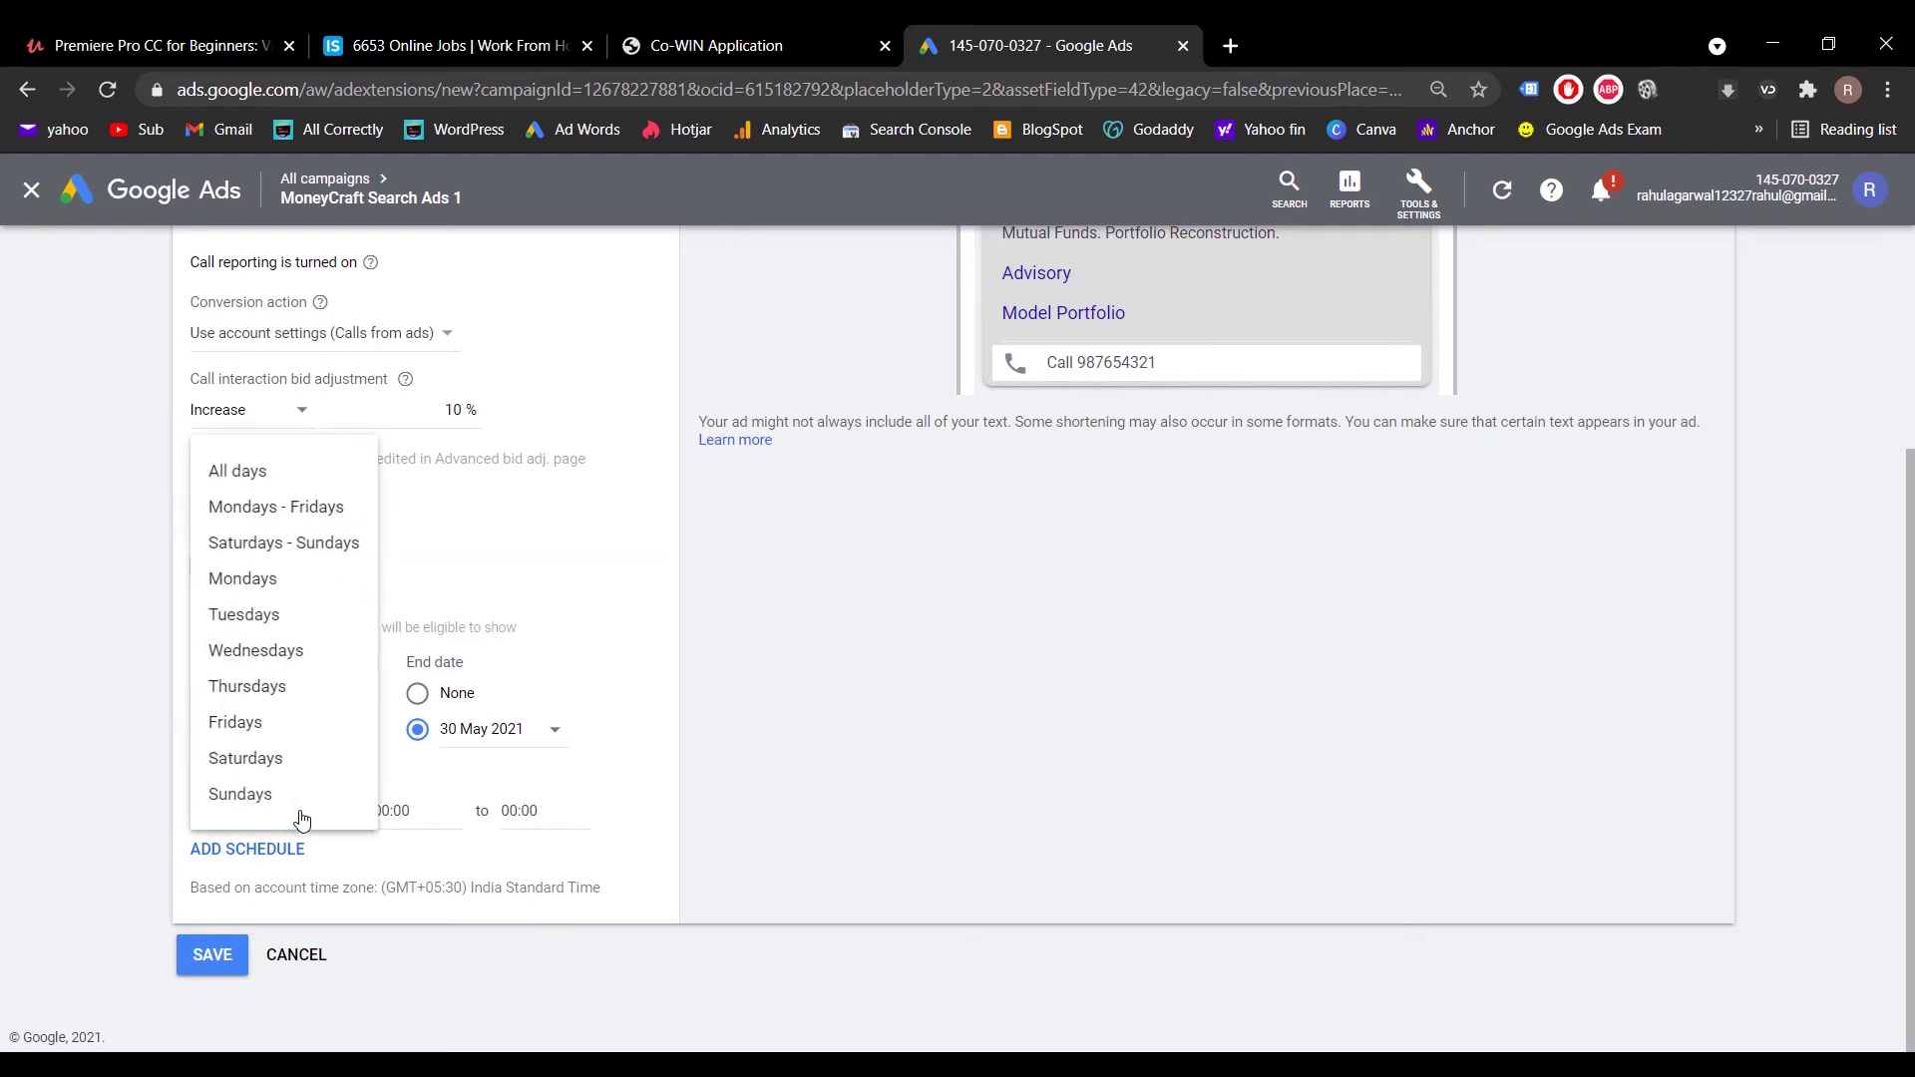
{"action": "left_click", "coordinate": [313, 509]}
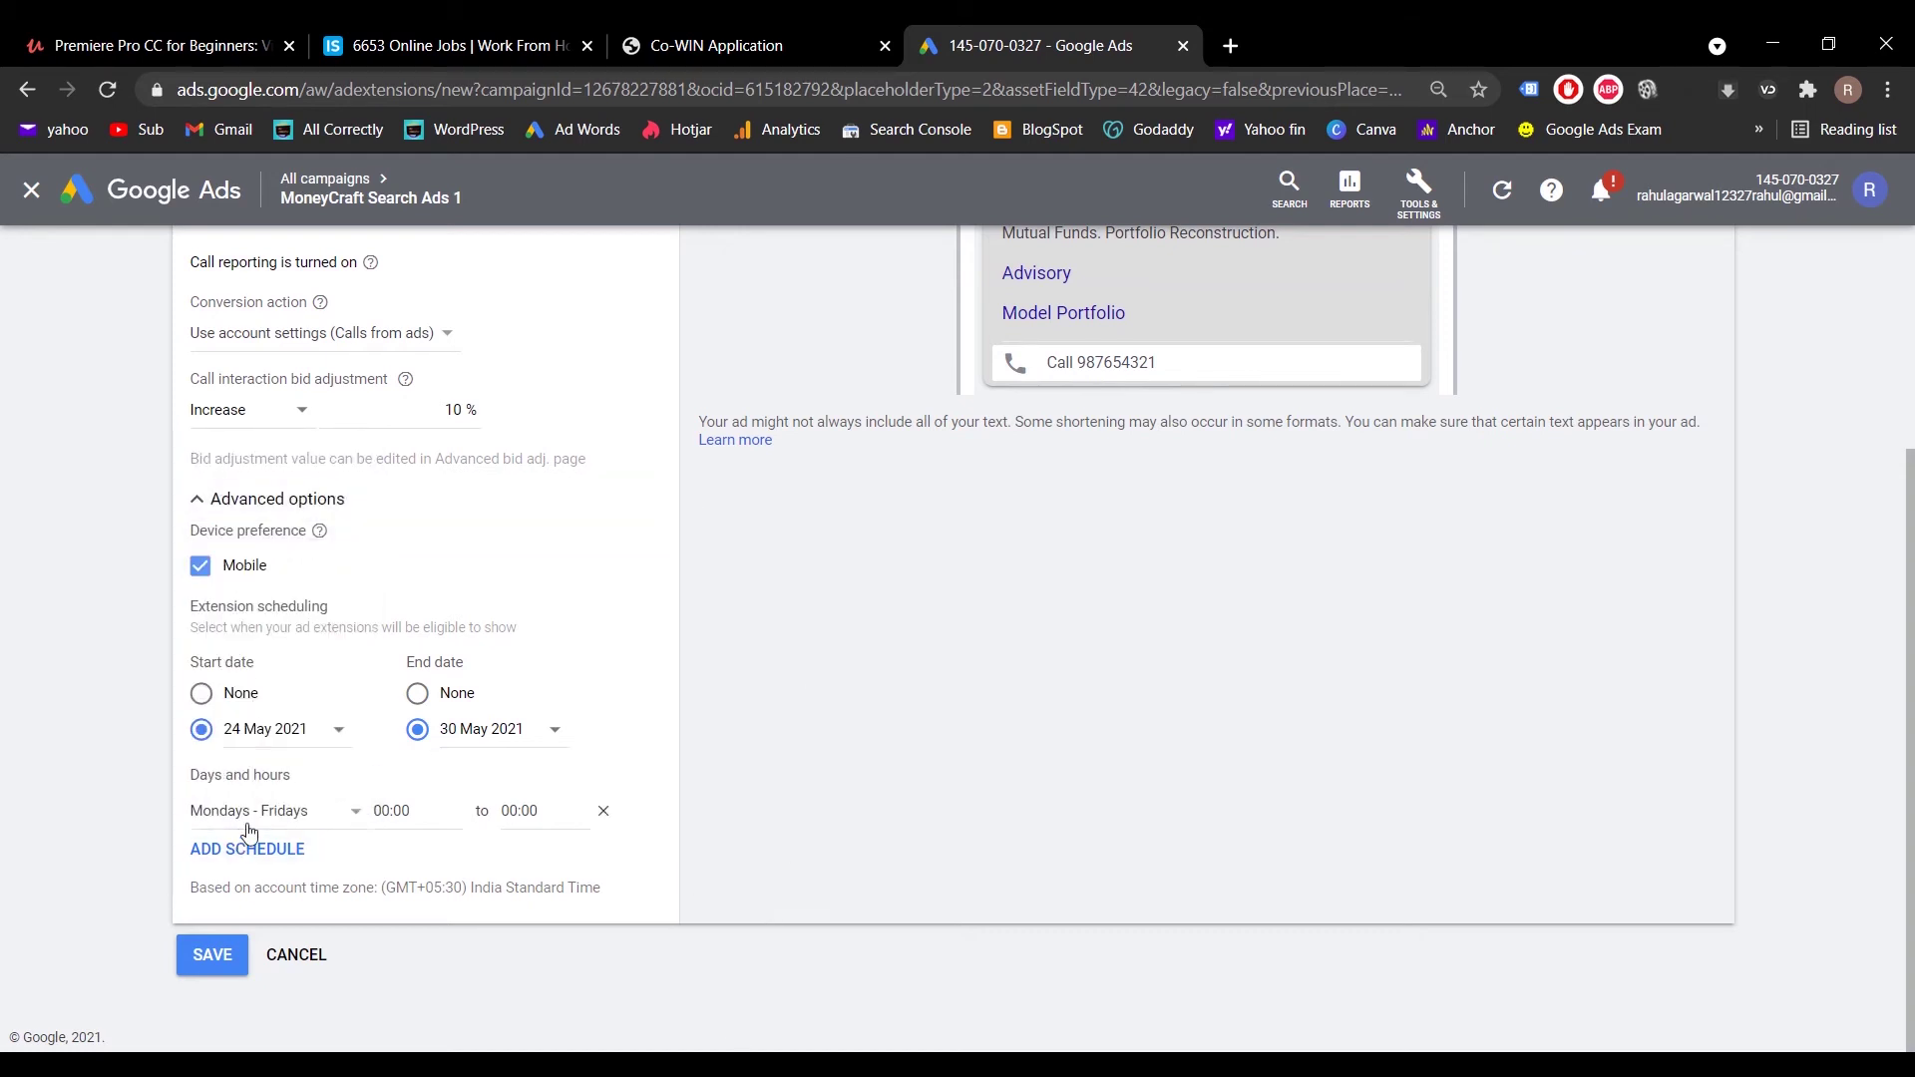
{"action": "left_click", "coordinate": [389, 808]}
{"action": "left_click", "coordinate": [419, 803]}
{"action": "left_click", "coordinate": [427, 802]}
{"action": "scroll", "coordinate": [424, 687], "scroll_direction": "down", "scroll_amount": 10}
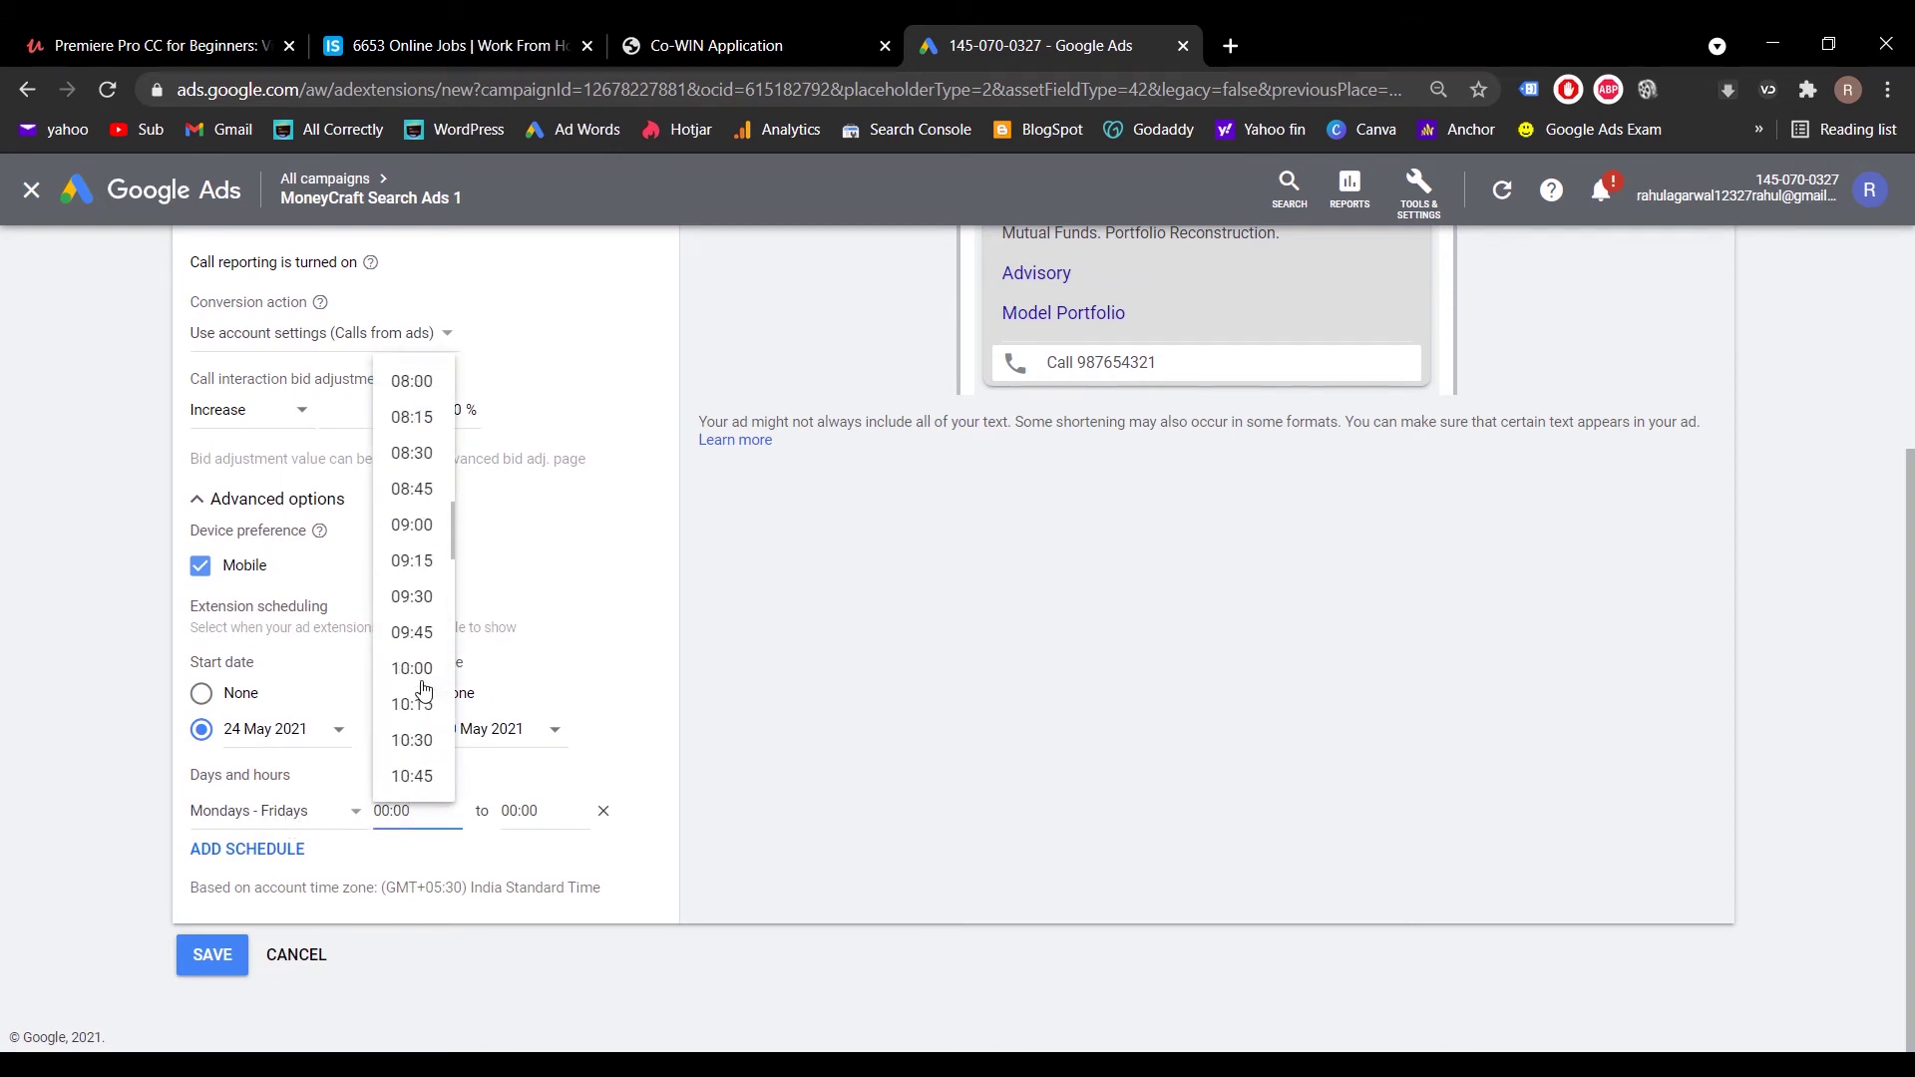
{"action": "scroll", "coordinate": [424, 688], "scroll_direction": "down", "scroll_amount": 4}
{"action": "scroll", "coordinate": [424, 694], "scroll_direction": "up", "scroll_amount": 4}
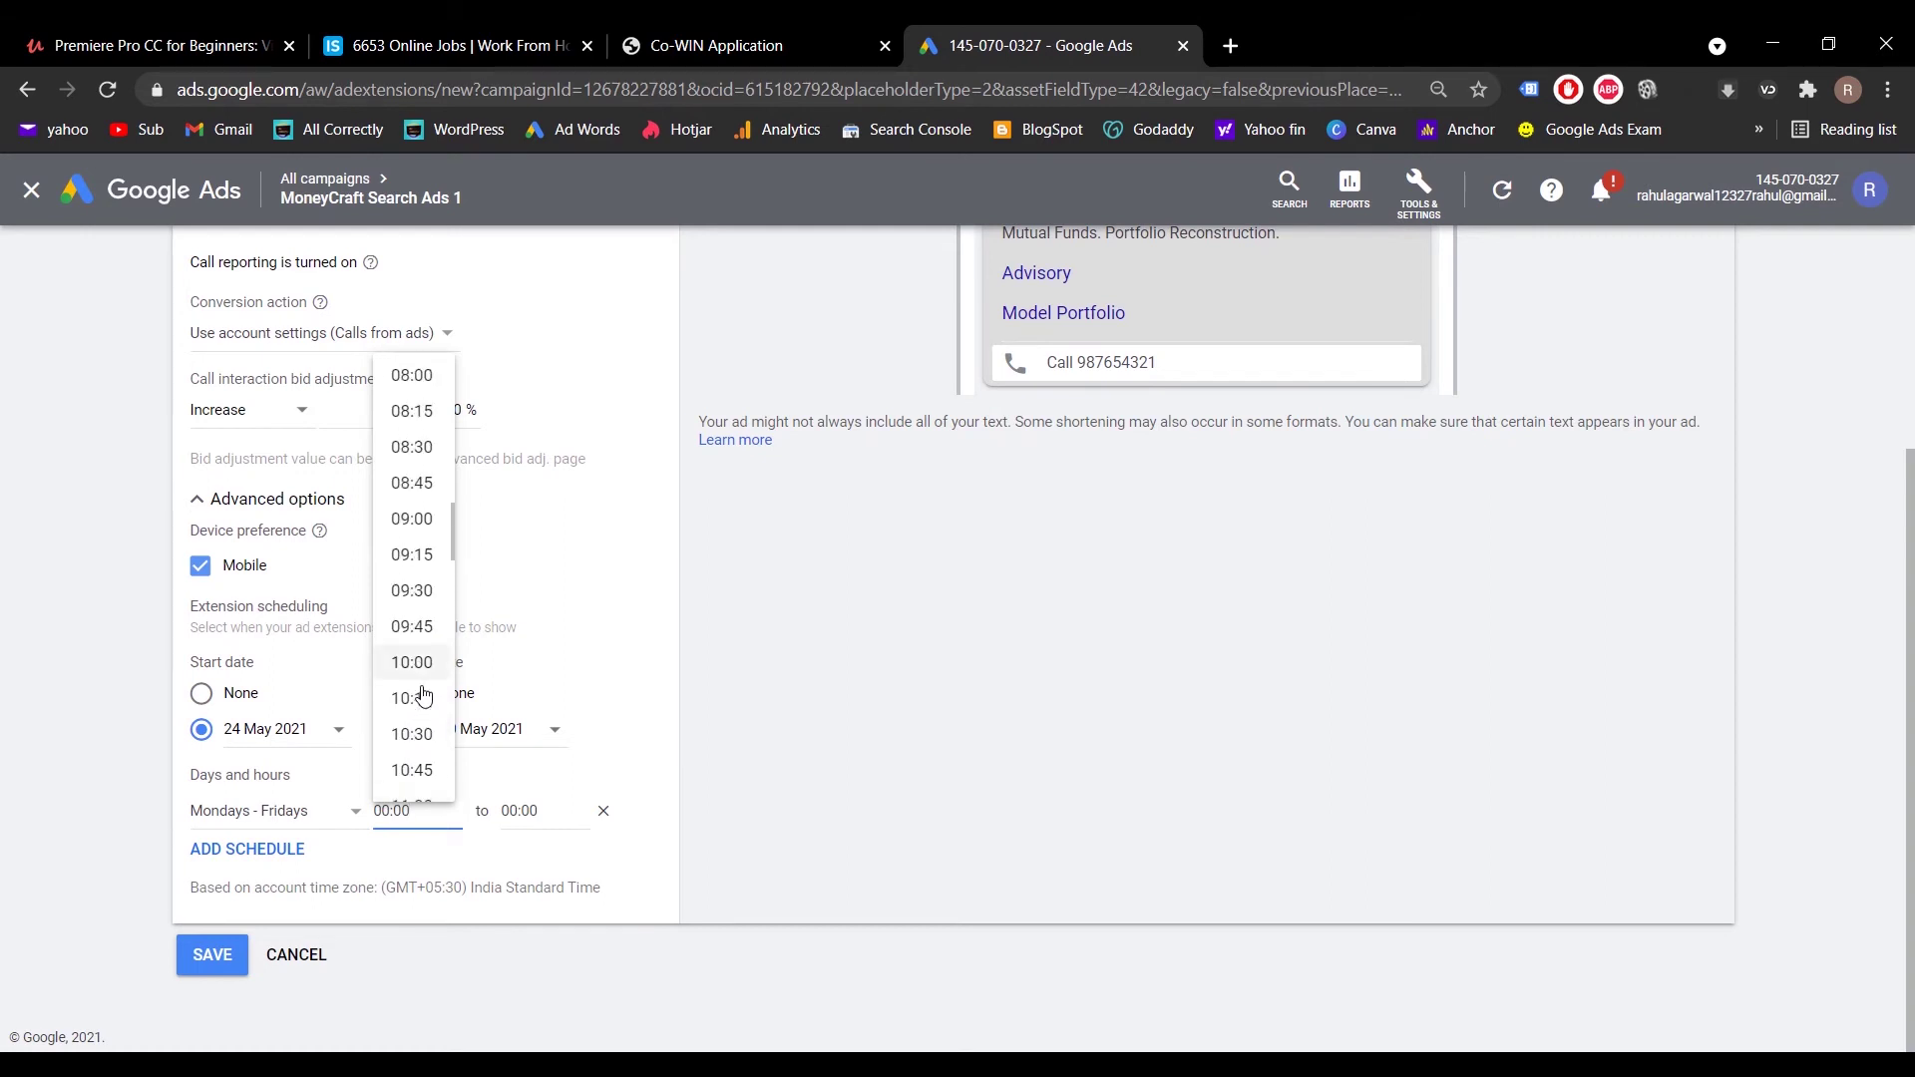
{"action": "left_click", "coordinate": [417, 664]}
Step: Set the end time of the Mondays - Fridays schedule to 18:00
{"action": "left_click", "coordinate": [532, 810]}
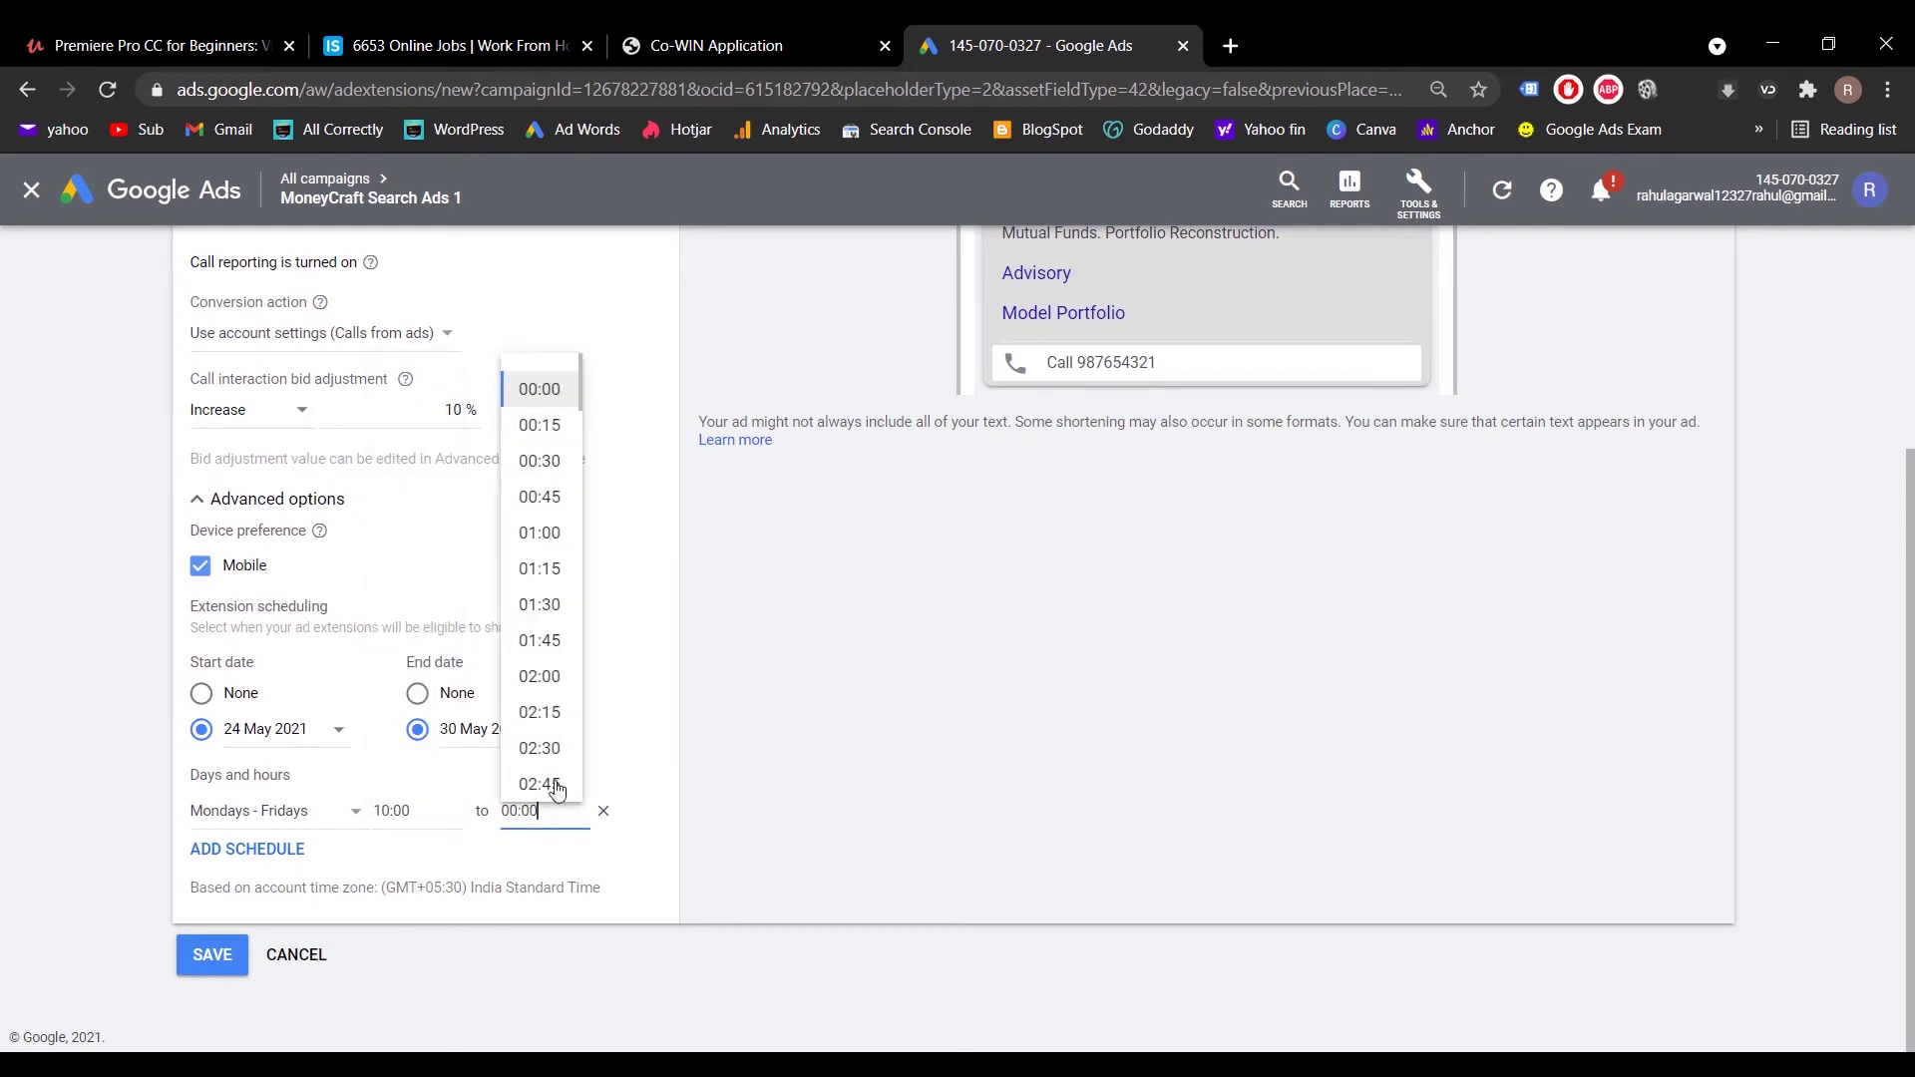
{"action": "scroll", "coordinate": [554, 778], "scroll_direction": "down", "scroll_amount": 14}
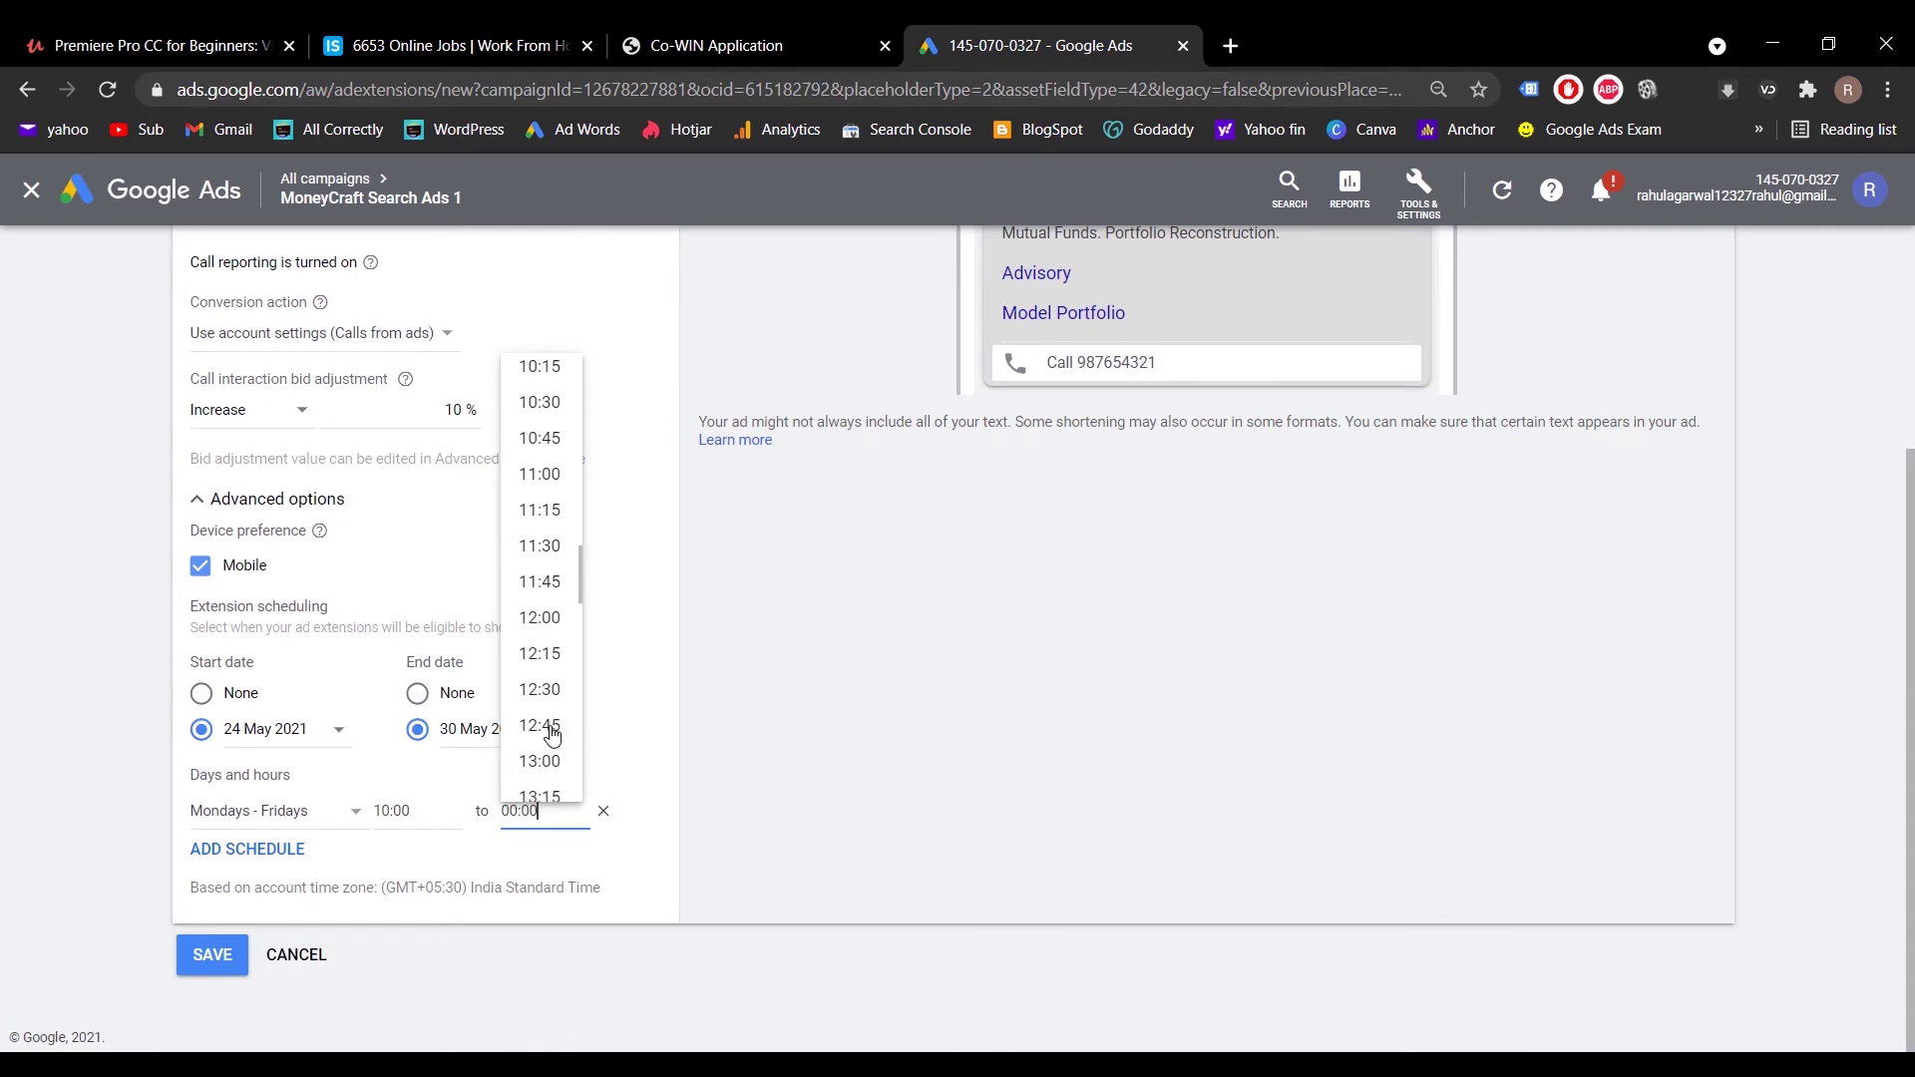
{"action": "scroll", "coordinate": [554, 736], "scroll_direction": "down", "scroll_amount": 10}
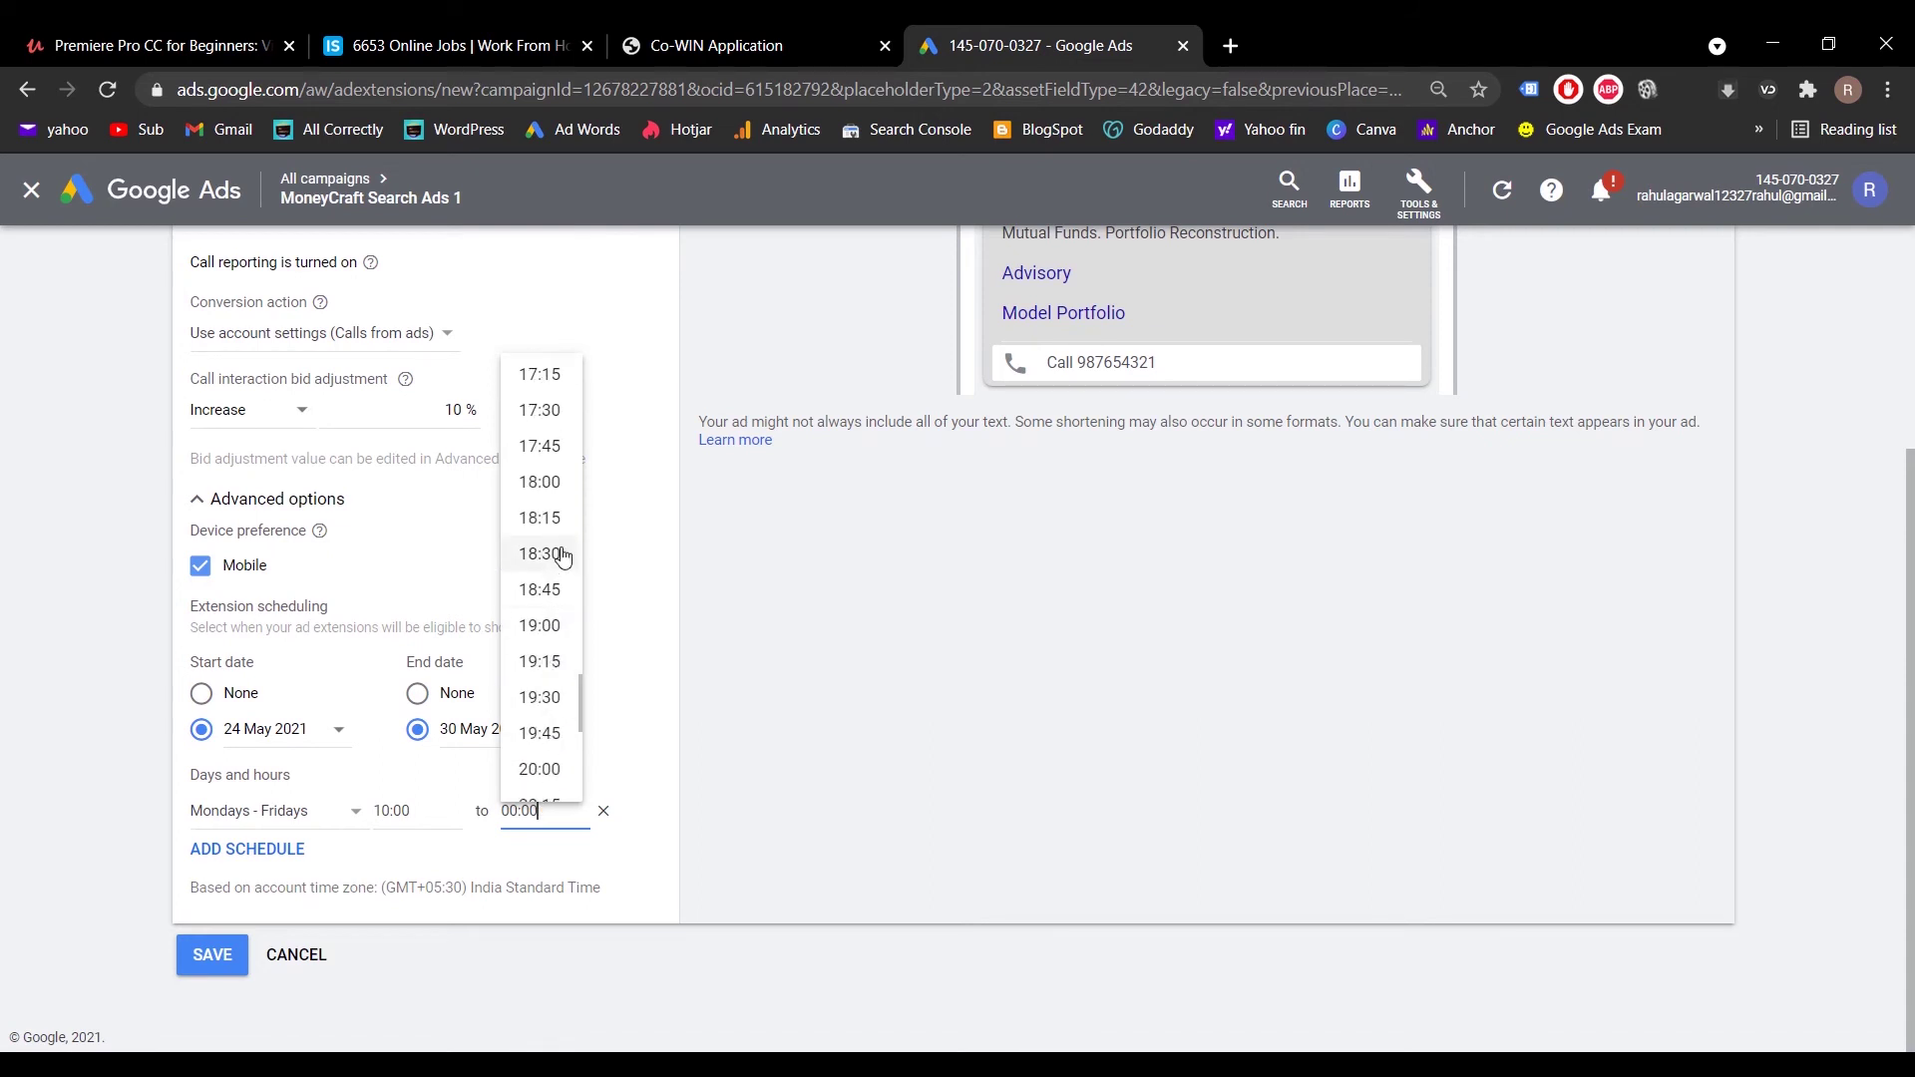
{"action": "left_click", "coordinate": [554, 483]}
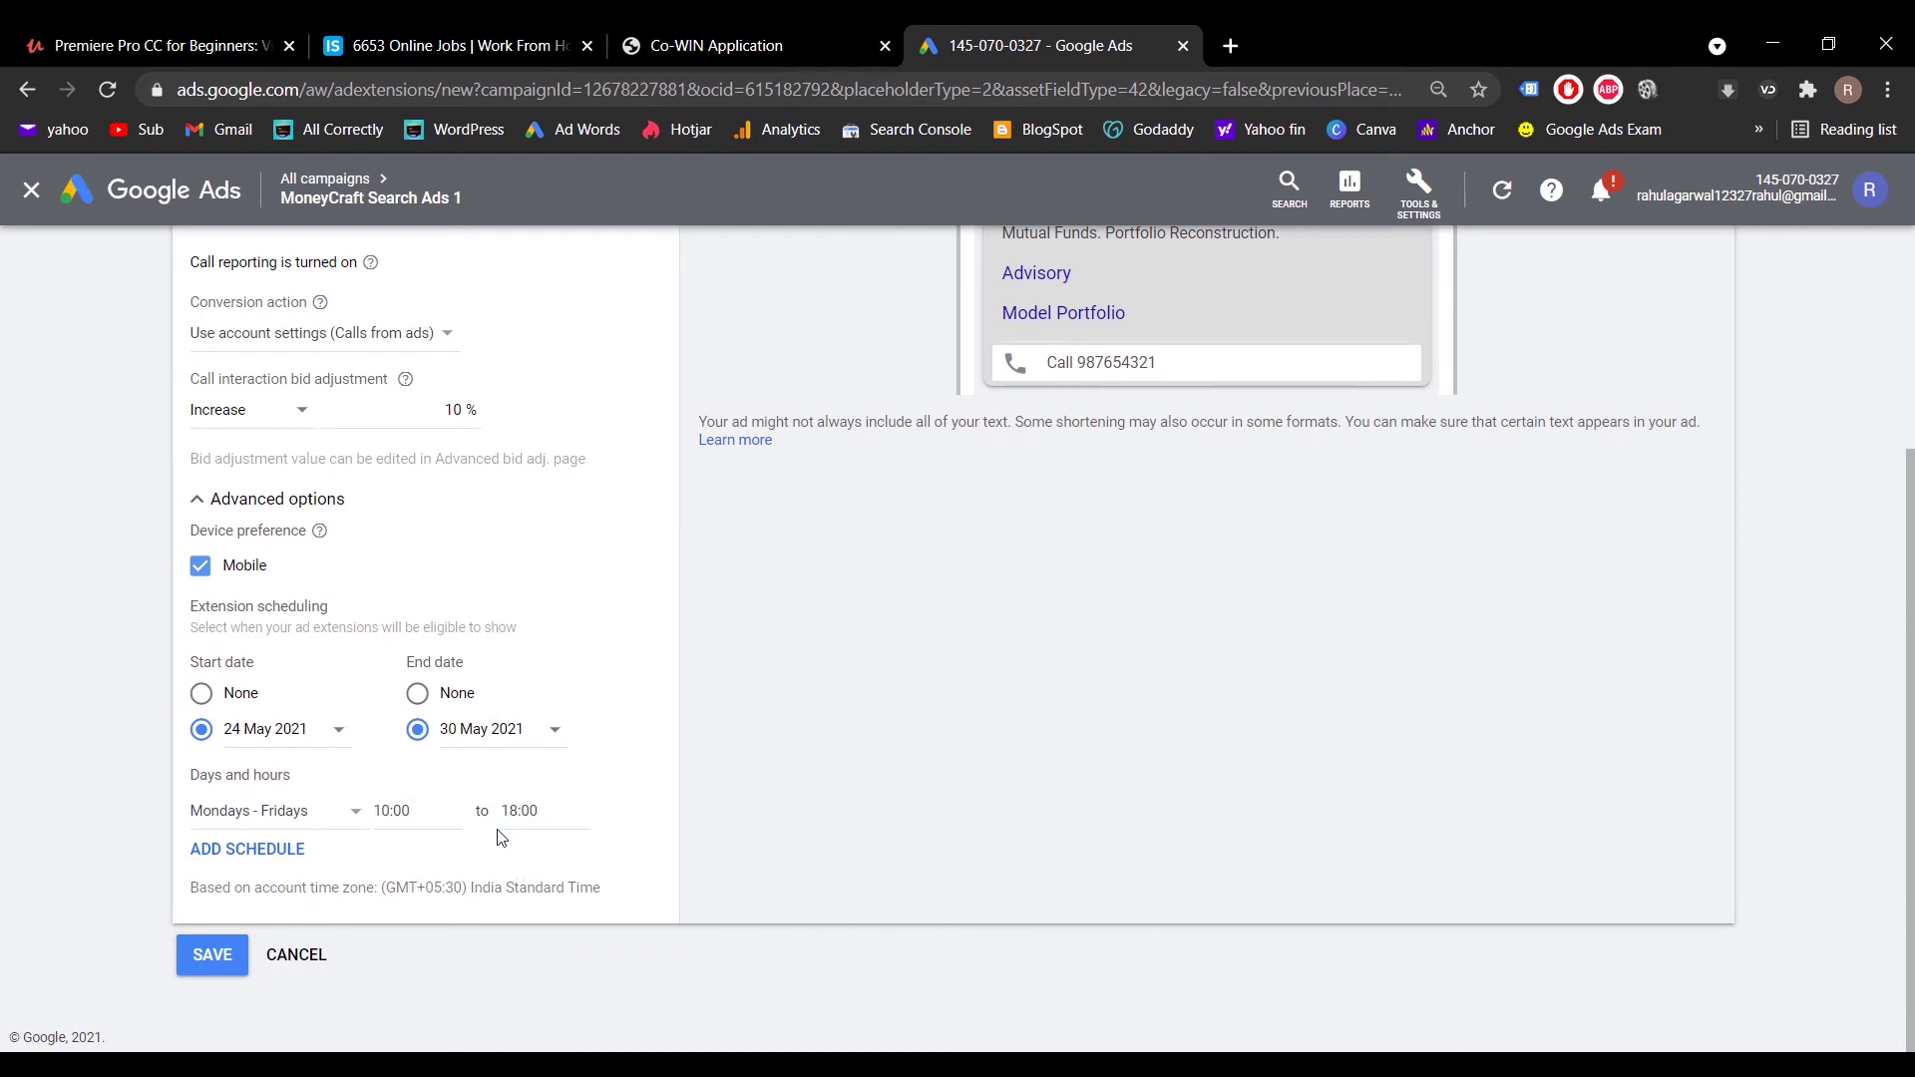
{"action": "scroll", "coordinate": [858, 868], "scroll_direction": "up", "scroll_amount": 2}
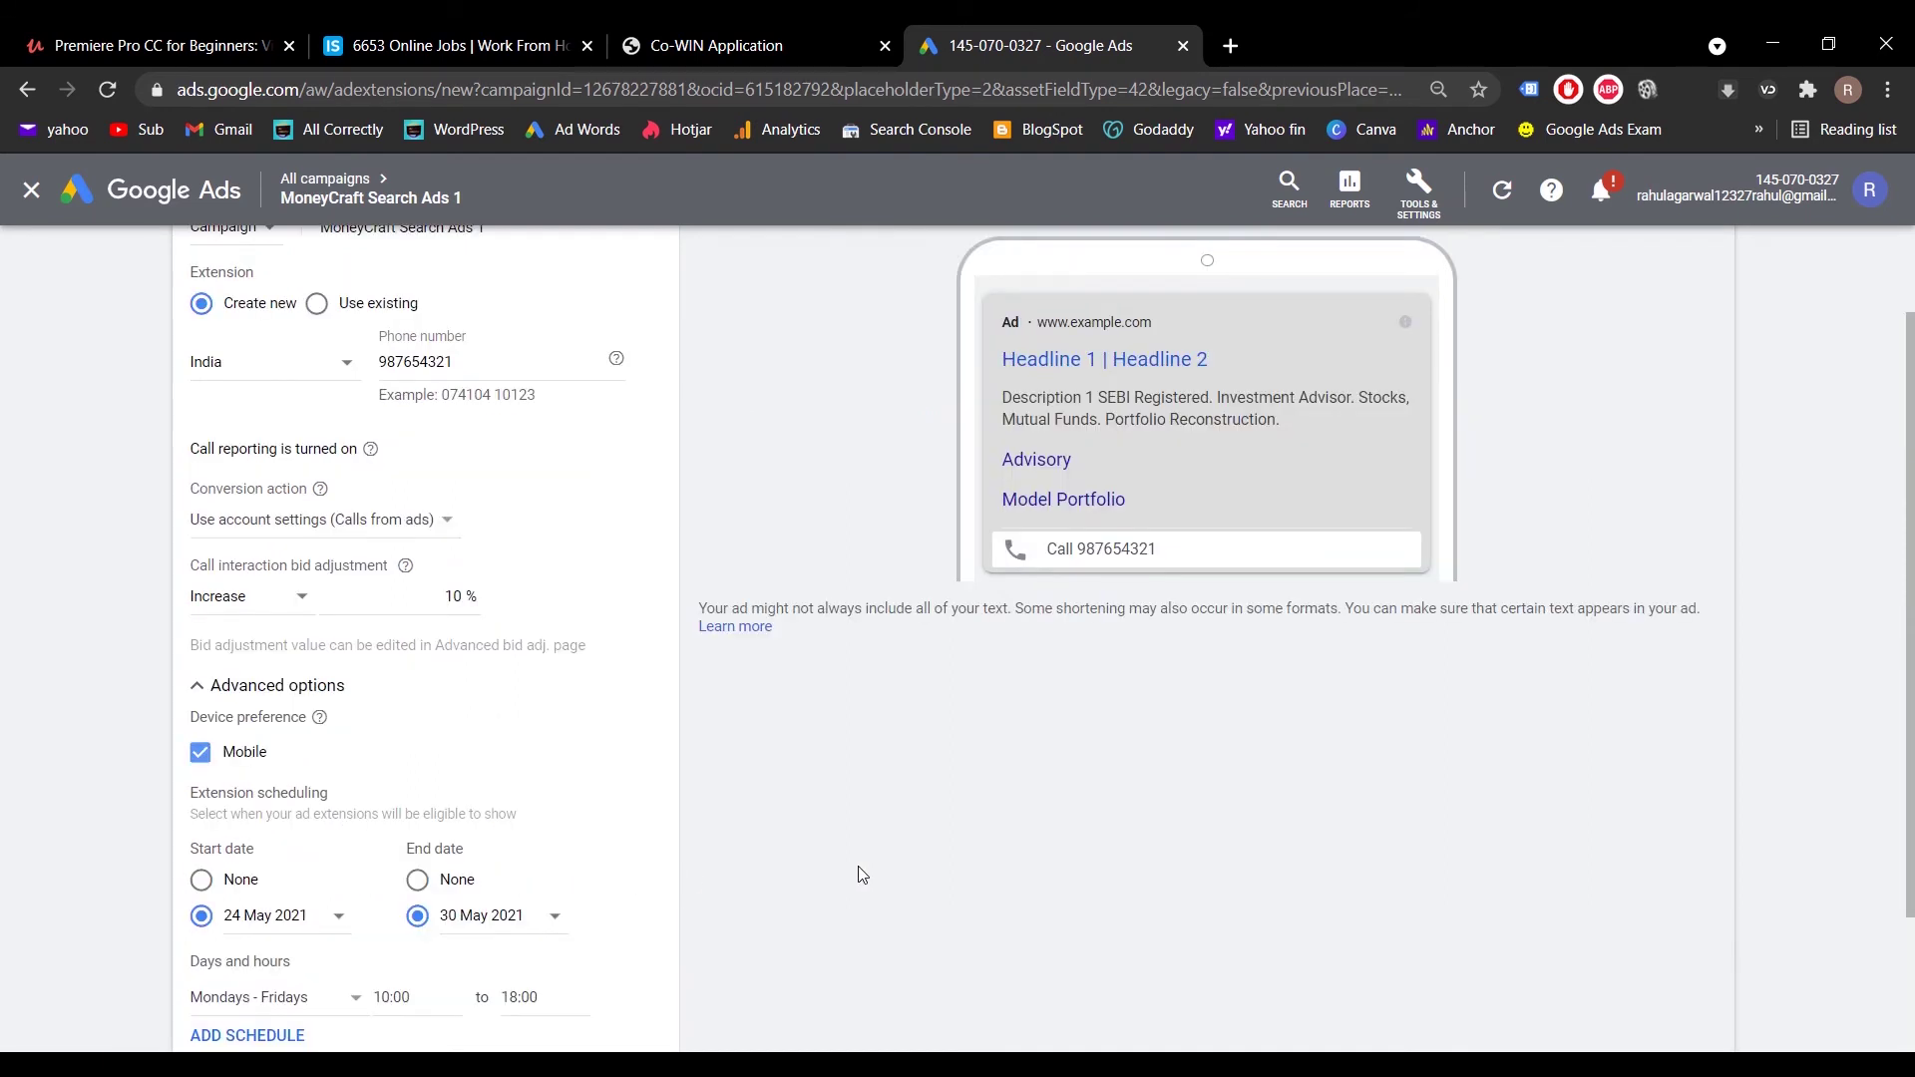
{"action": "scroll", "coordinate": [858, 866], "scroll_direction": "up", "scroll_amount": 1}
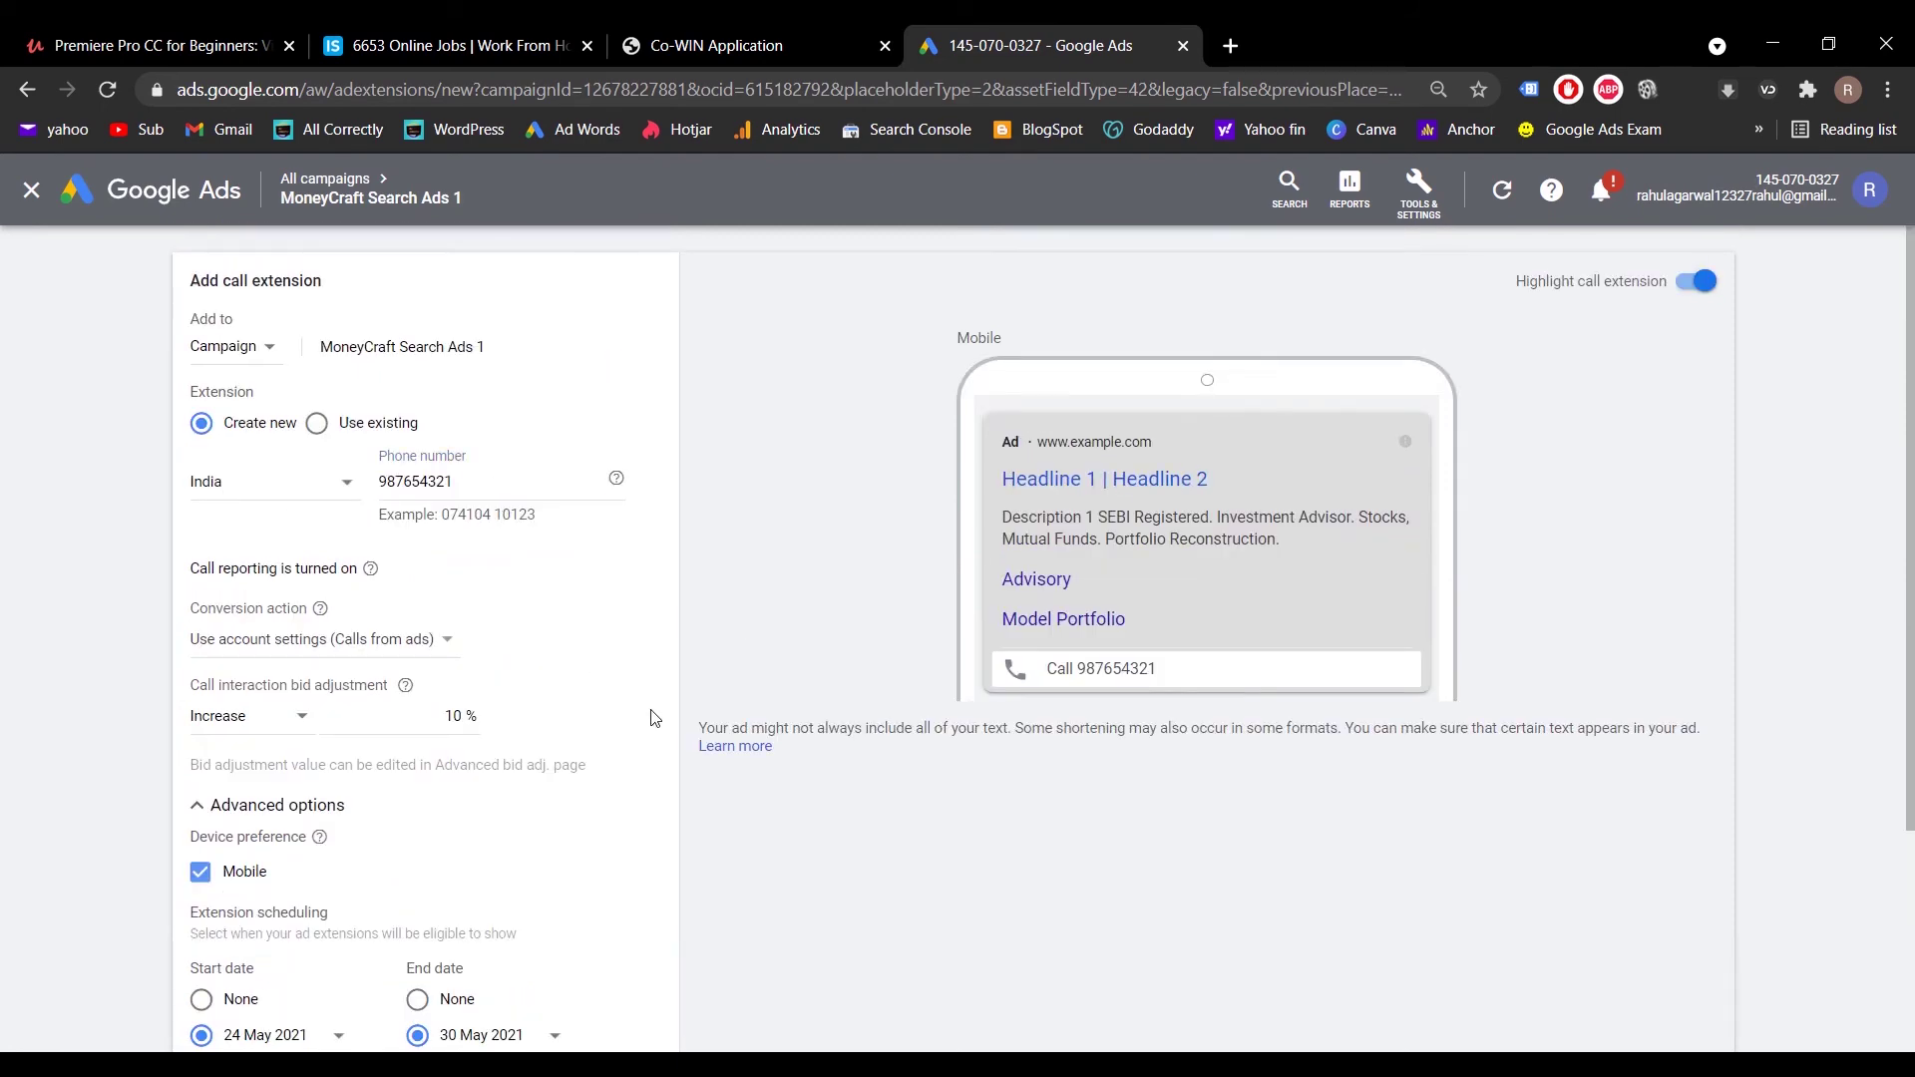
{"action": "scroll", "coordinate": [653, 719], "scroll_direction": "down", "scroll_amount": 3}
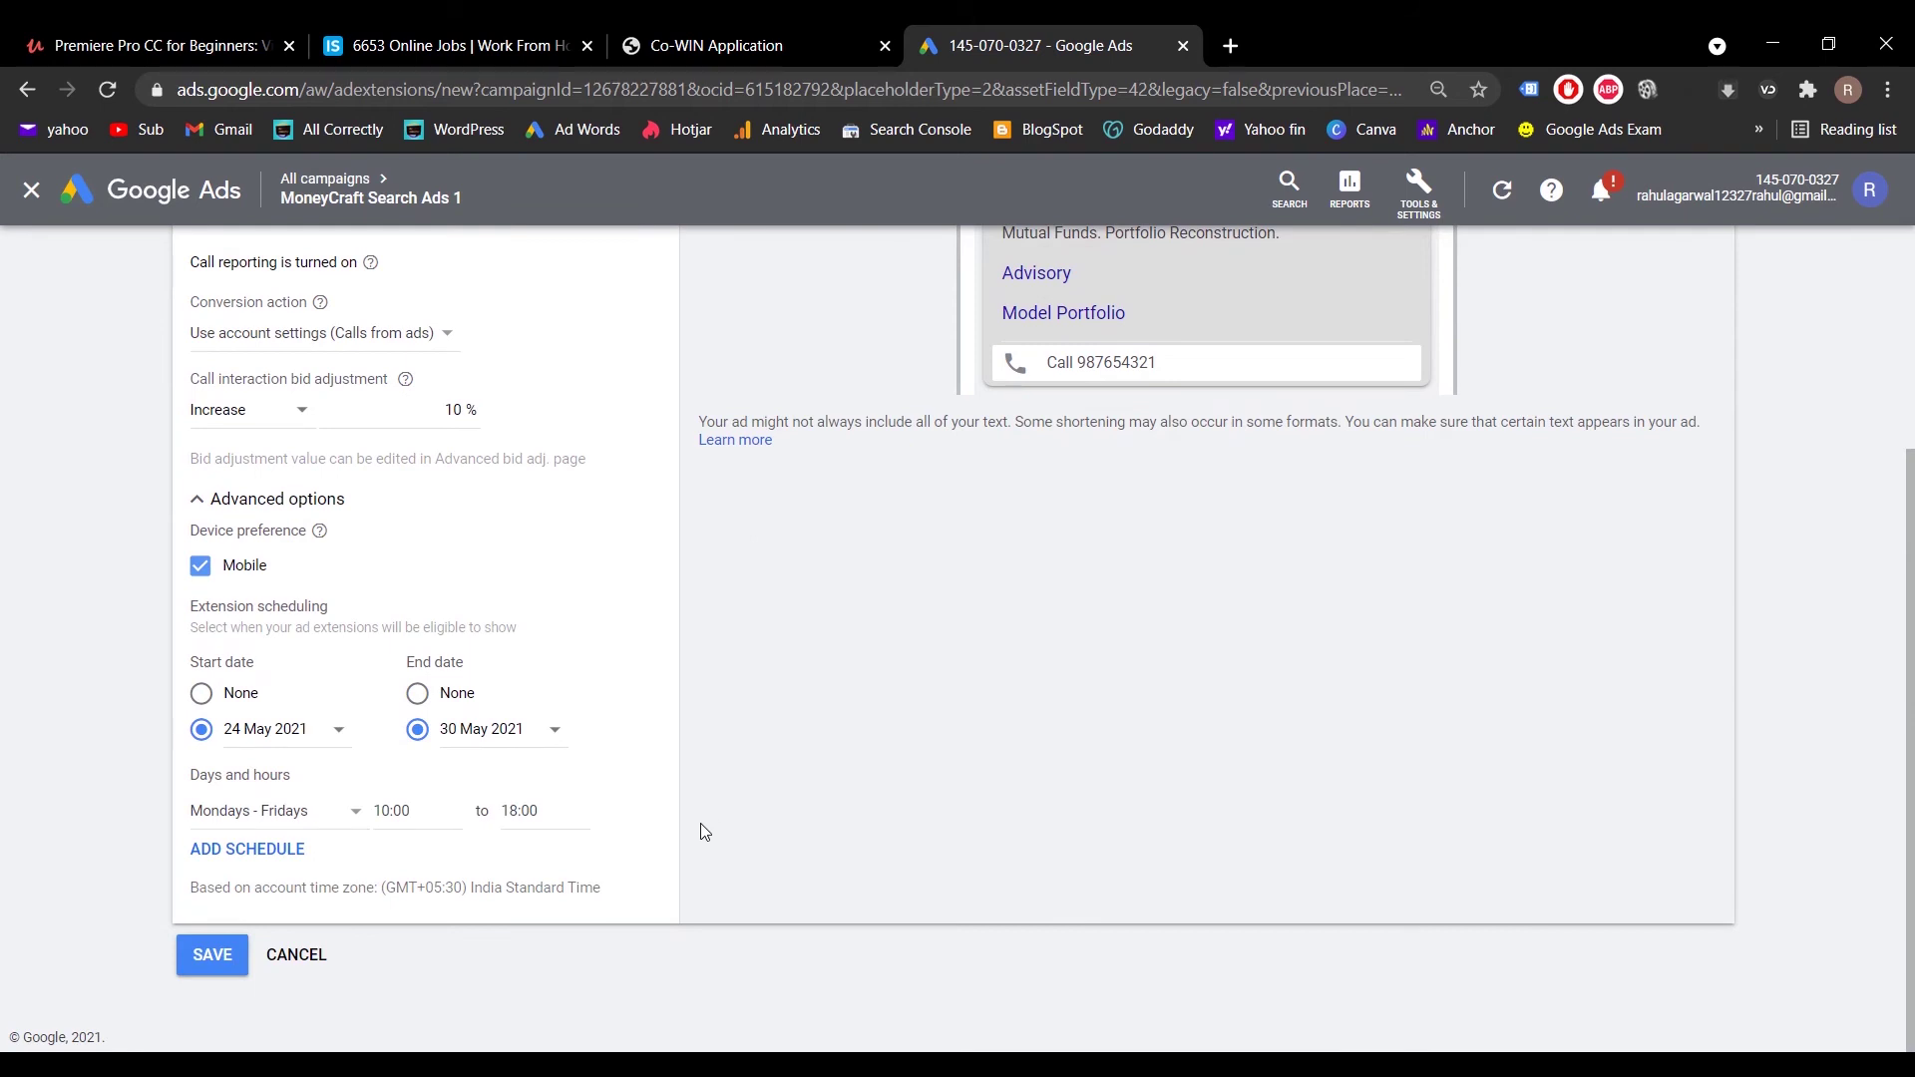
{"action": "scroll", "coordinate": [702, 825], "scroll_direction": "up", "scroll_amount": 2}
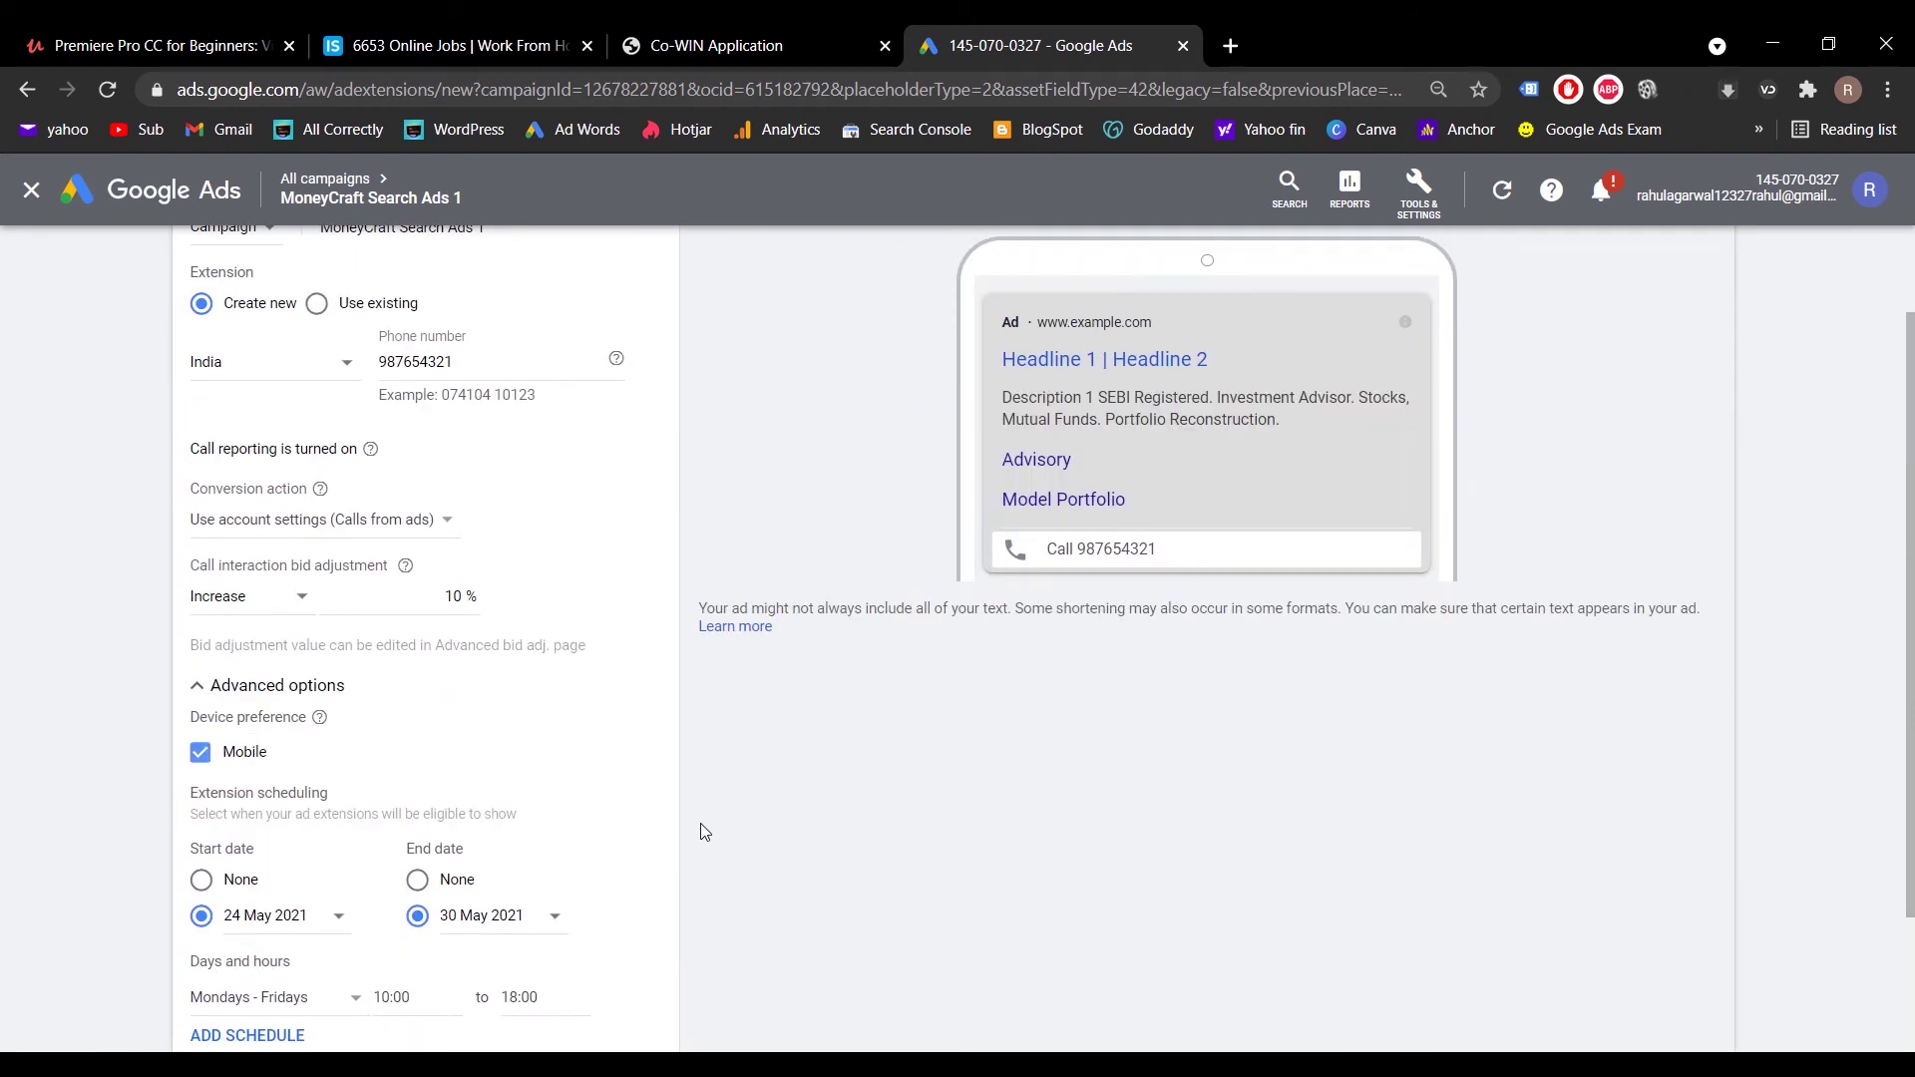
{"action": "scroll", "coordinate": [704, 831], "scroll_direction": "down", "scroll_amount": 2}
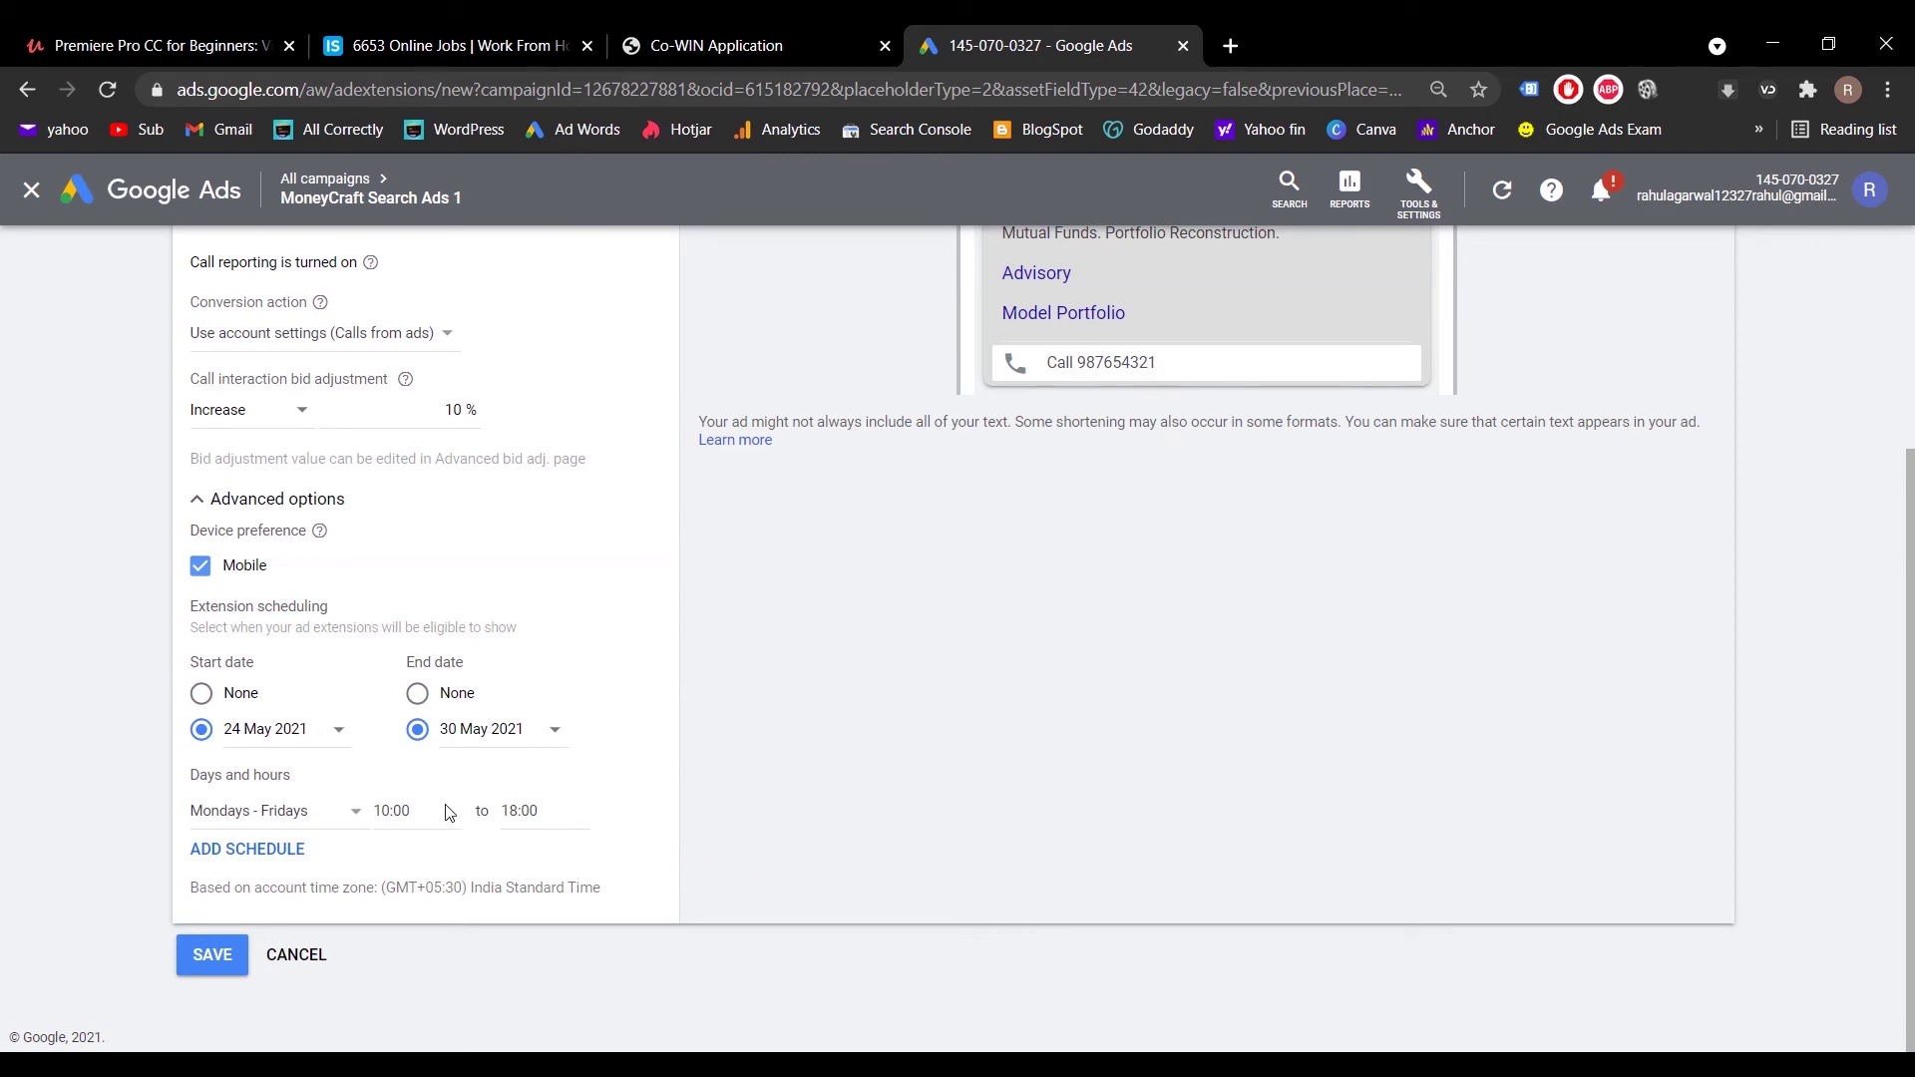
{"action": "scroll", "coordinate": [748, 834], "scroll_direction": "up", "scroll_amount": 3}
{"action": "scroll", "coordinate": [748, 834], "scroll_direction": "down", "scroll_amount": 3}
Step: Add a second schedule row under days and hours and set its day to Mondays
{"action": "left_click", "coordinate": [215, 851]}
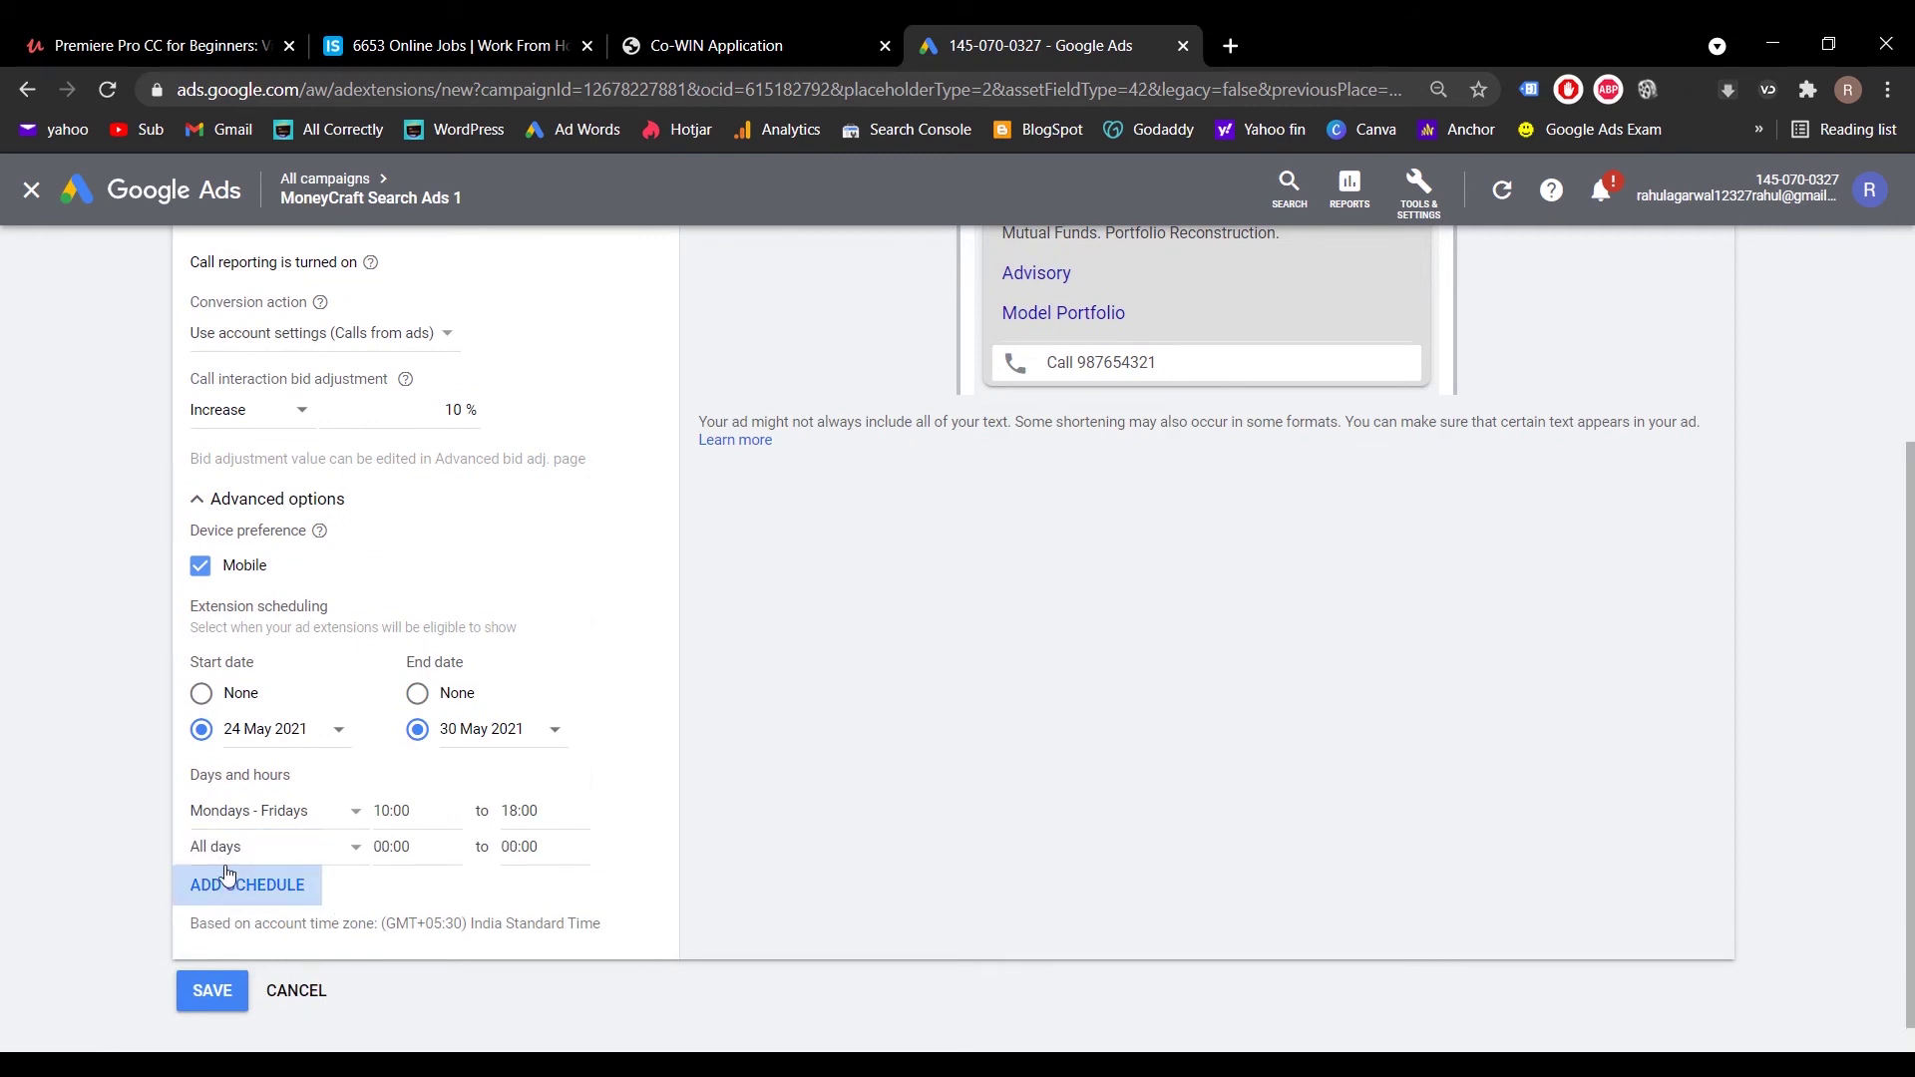
{"action": "left_click", "coordinate": [341, 858]}
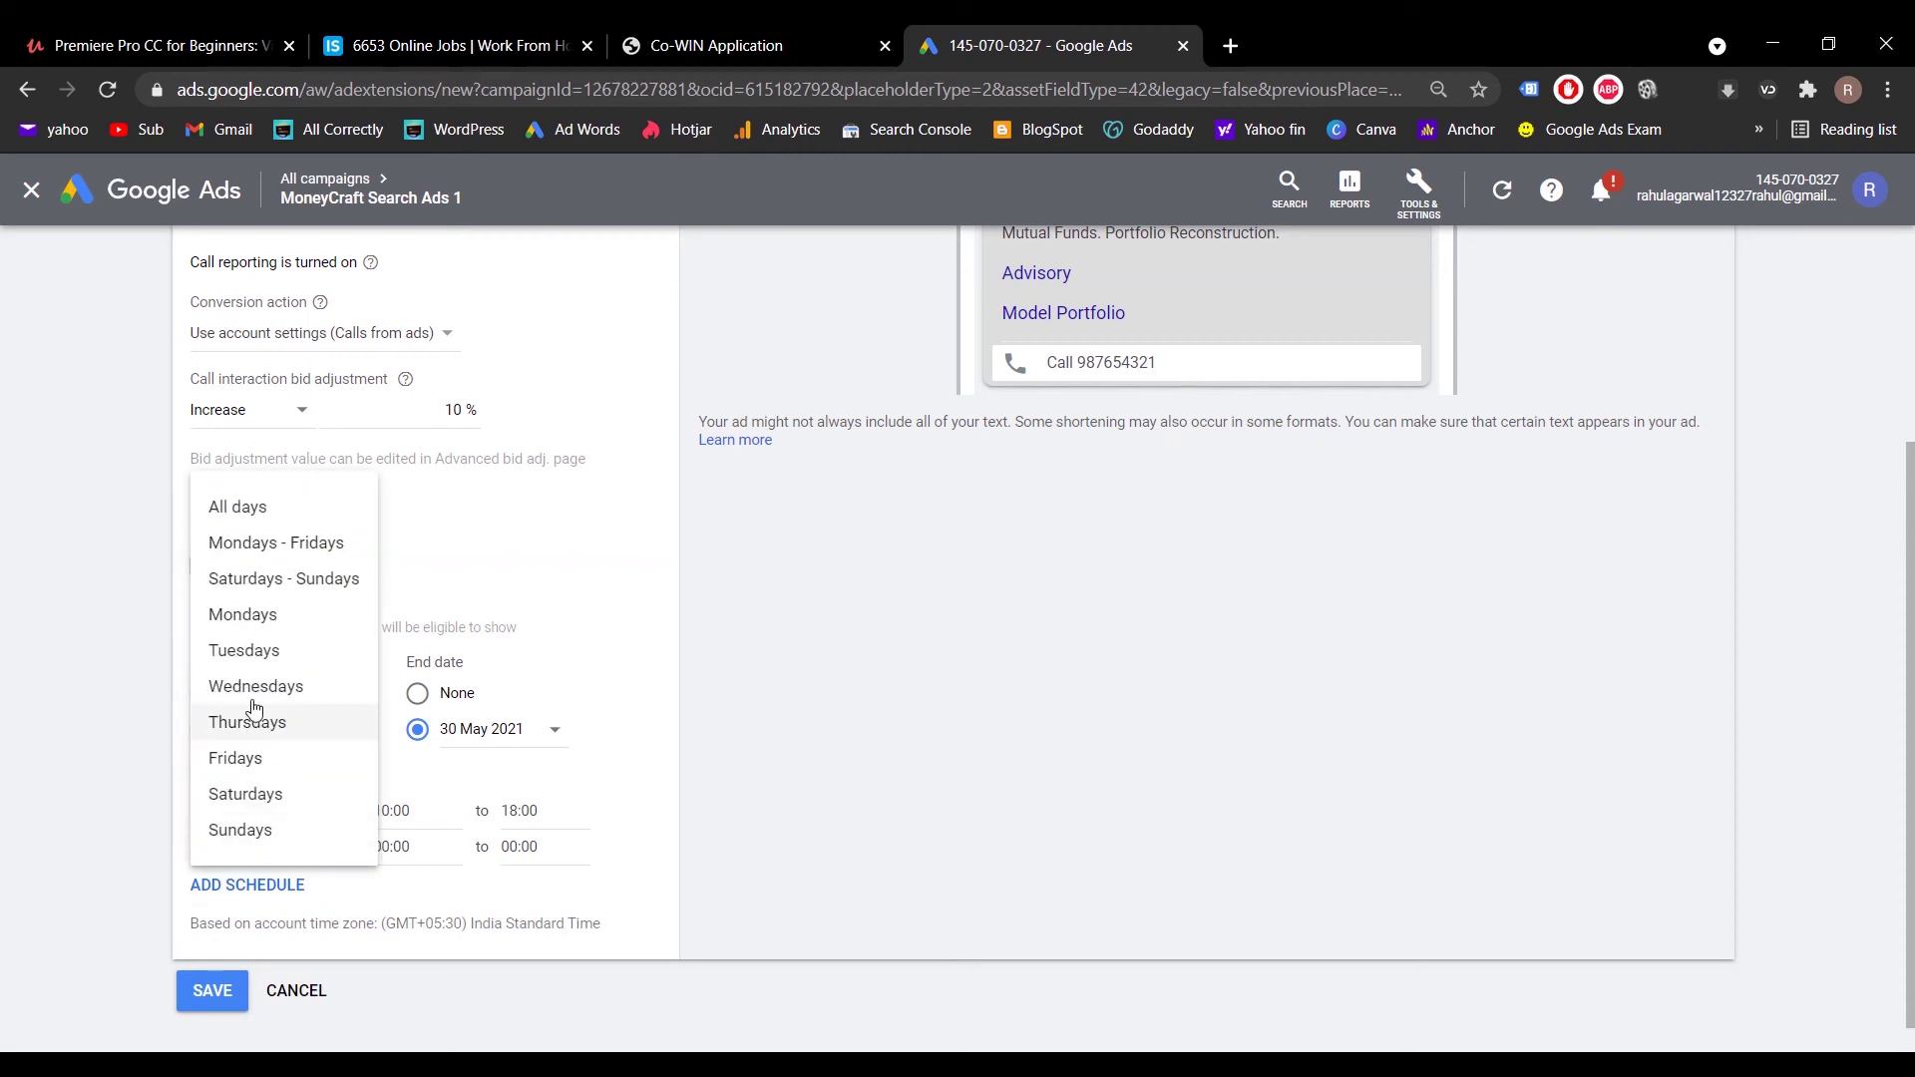
{"action": "left_click", "coordinate": [265, 613]}
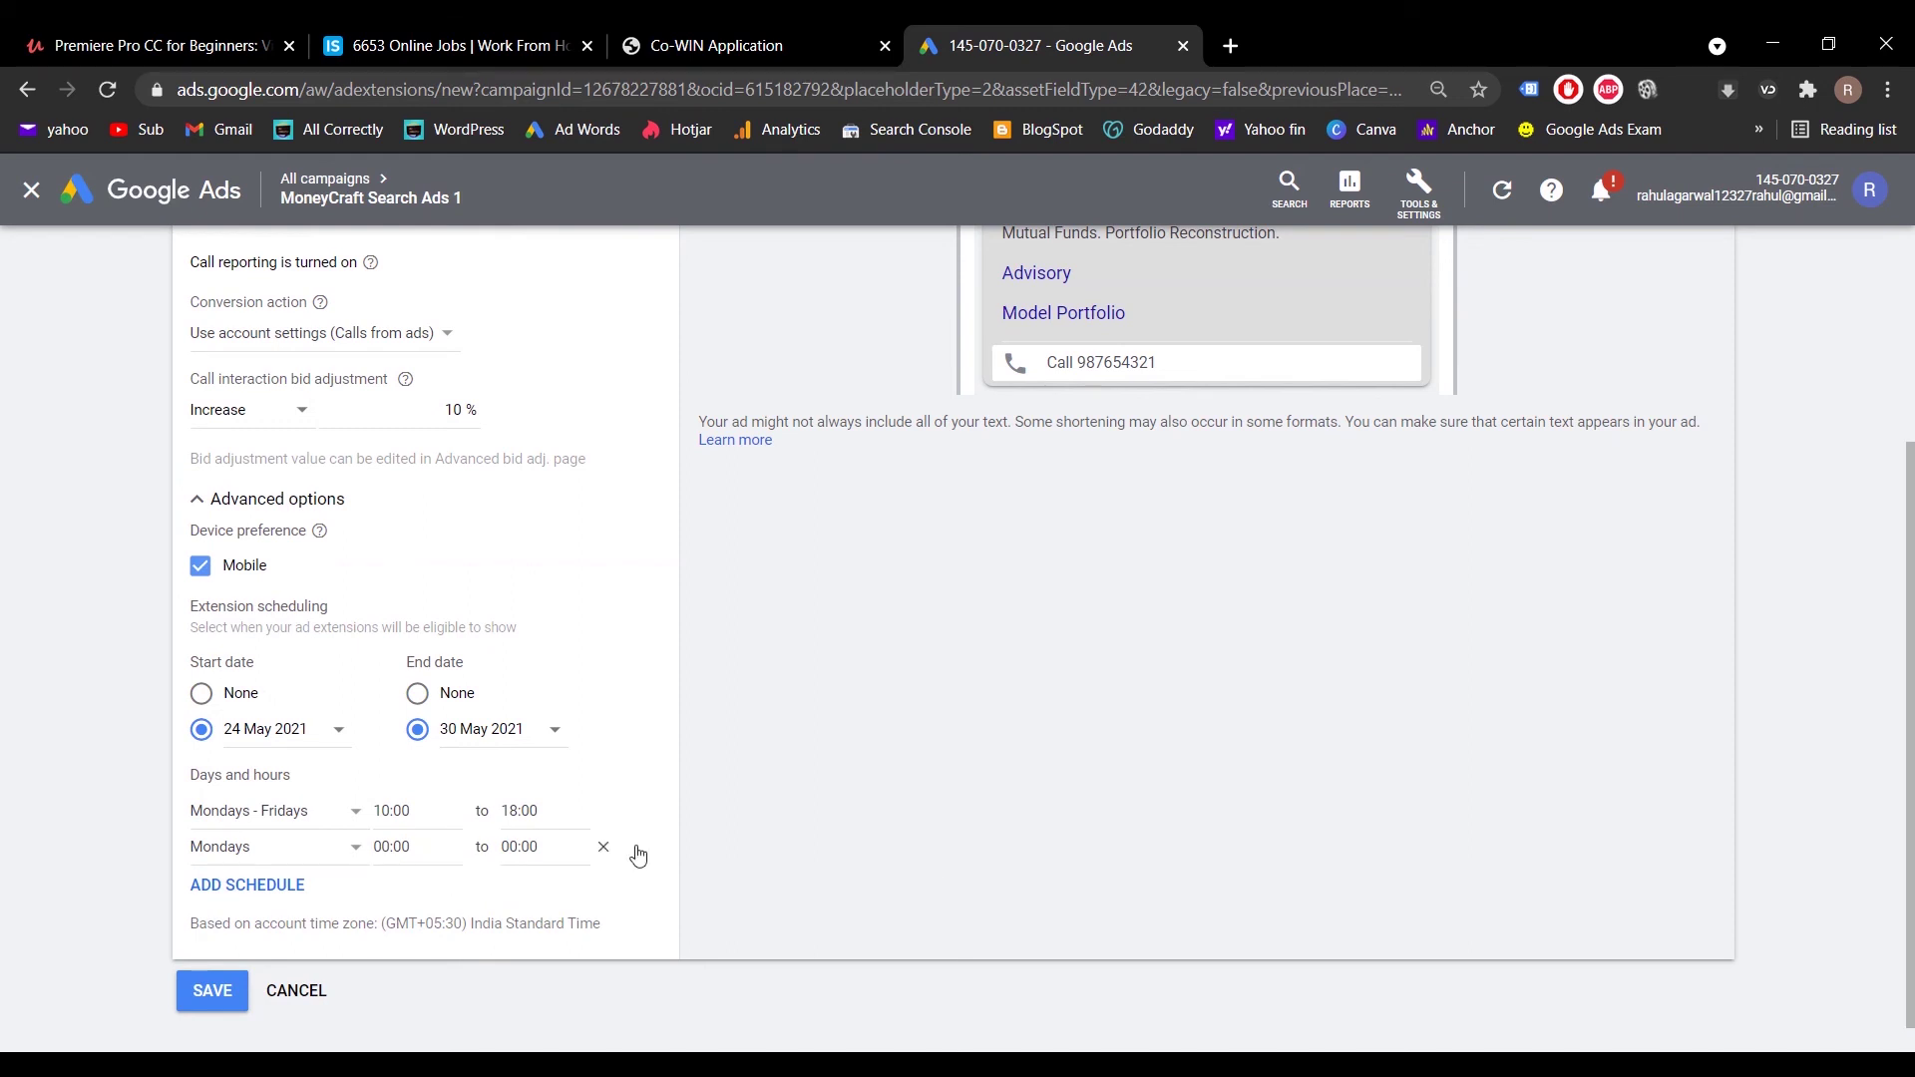
Step: Examine how the call line appears in the mobile ad preview
{"action": "scroll", "coordinate": [1086, 923], "scroll_direction": "up", "scroll_amount": 3}
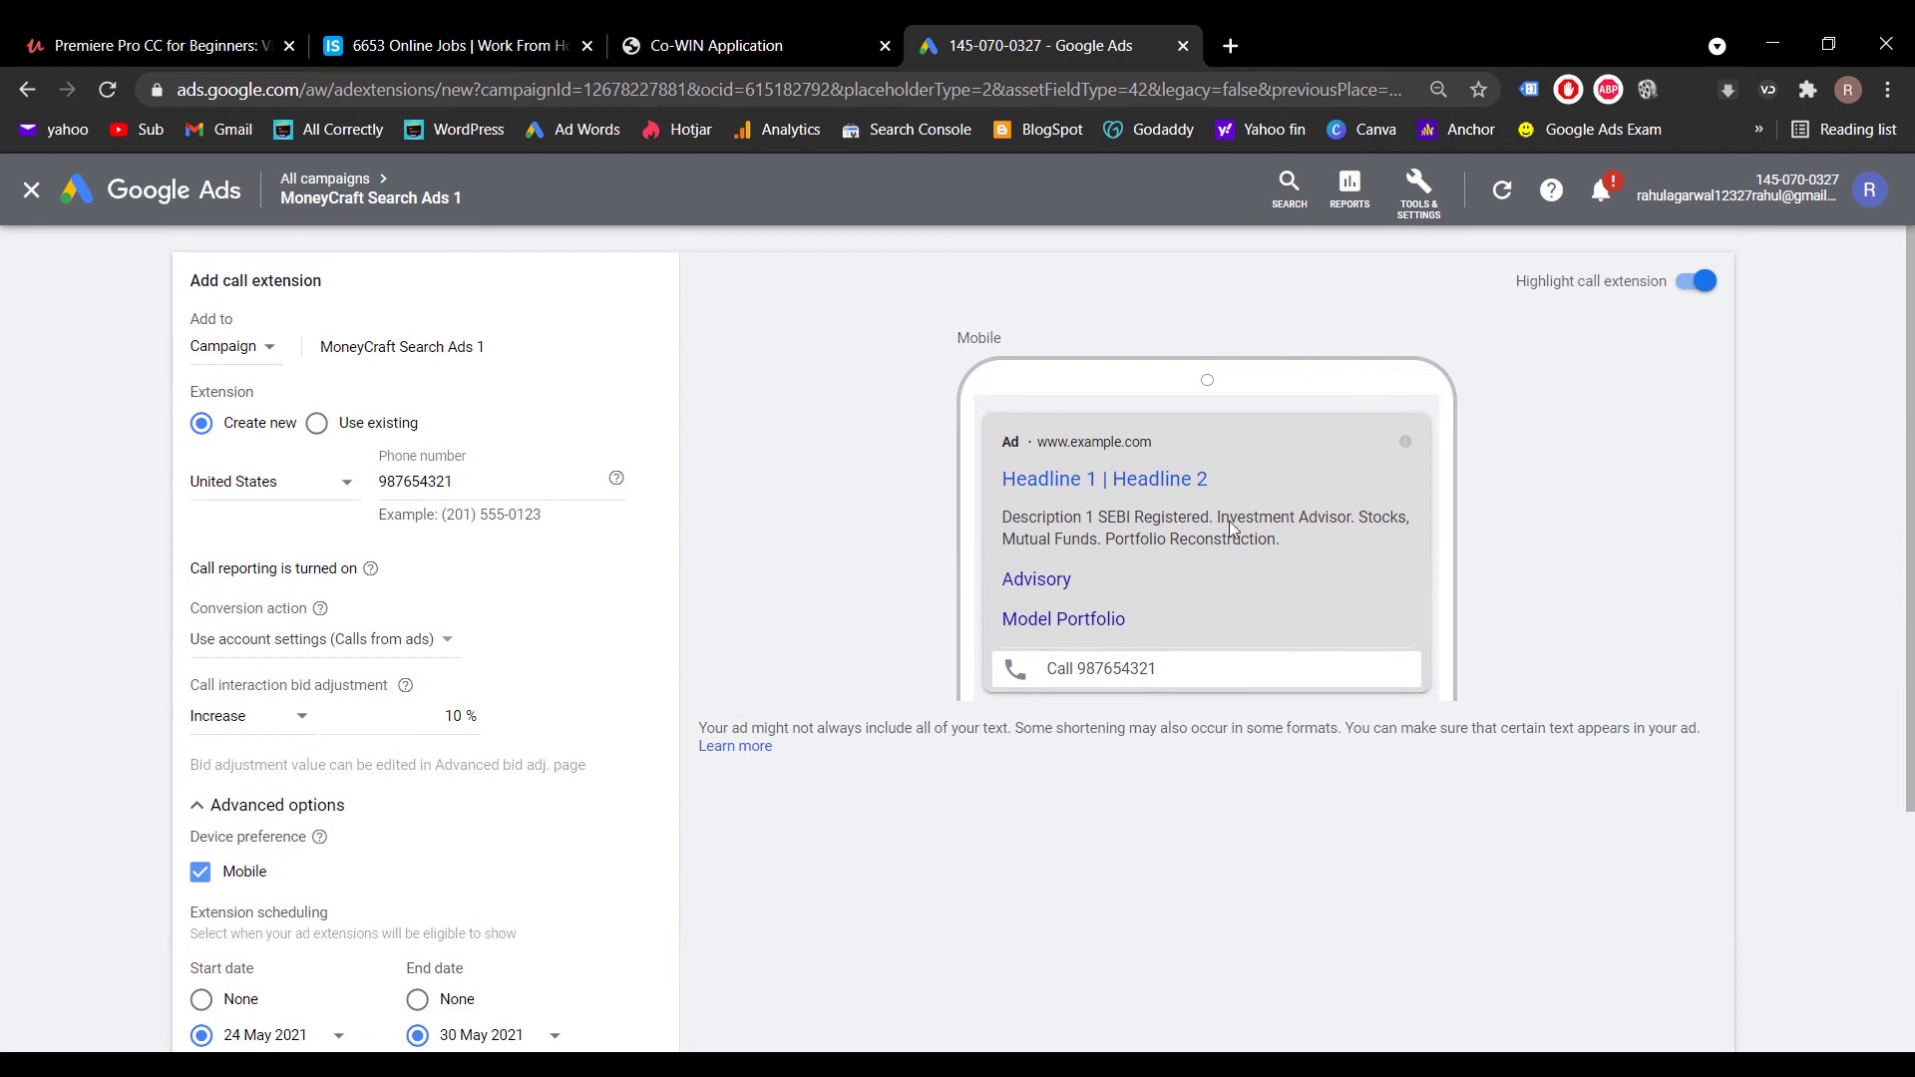
{"action": "left_click_drag", "start_coordinate": [1007, 674], "coordinate": [1177, 678]}
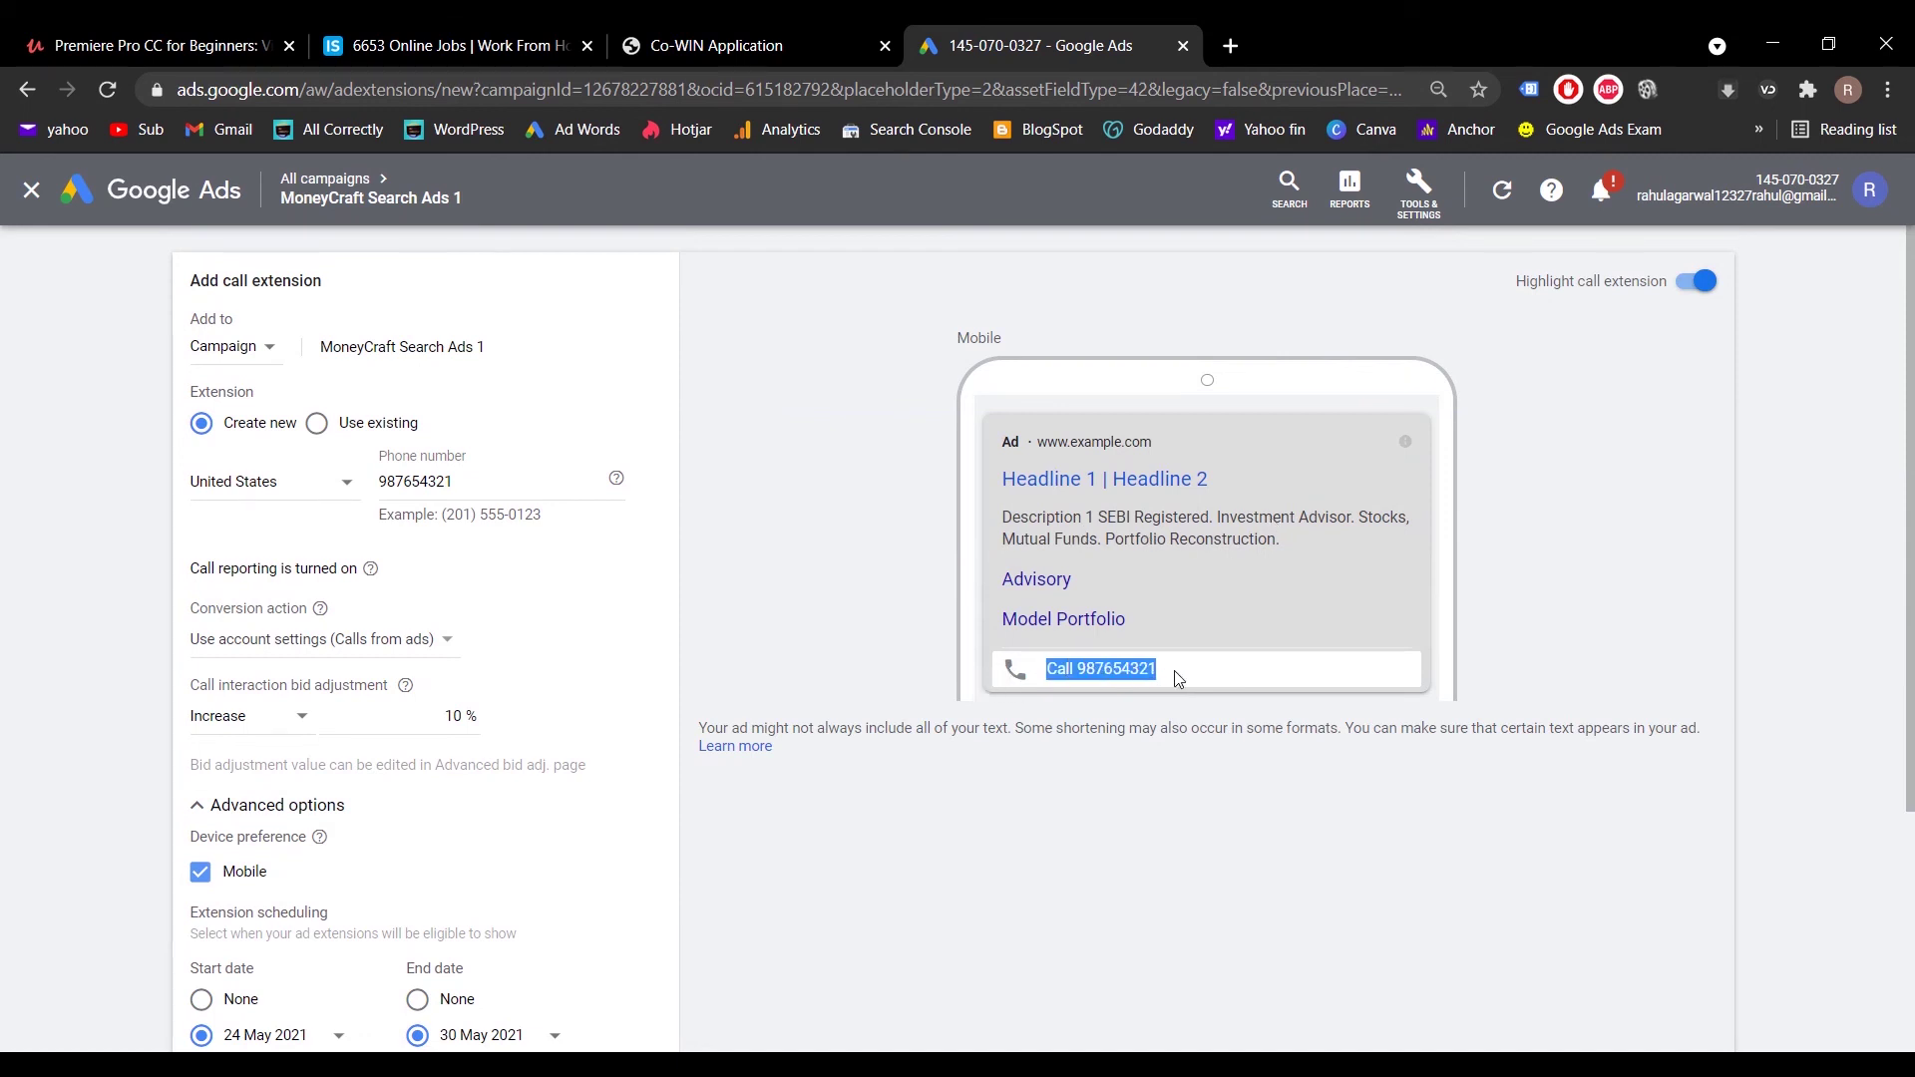
{"action": "left_click", "coordinate": [1125, 808]}
{"action": "left_click_drag", "start_coordinate": [954, 339], "coordinate": [1019, 343]}
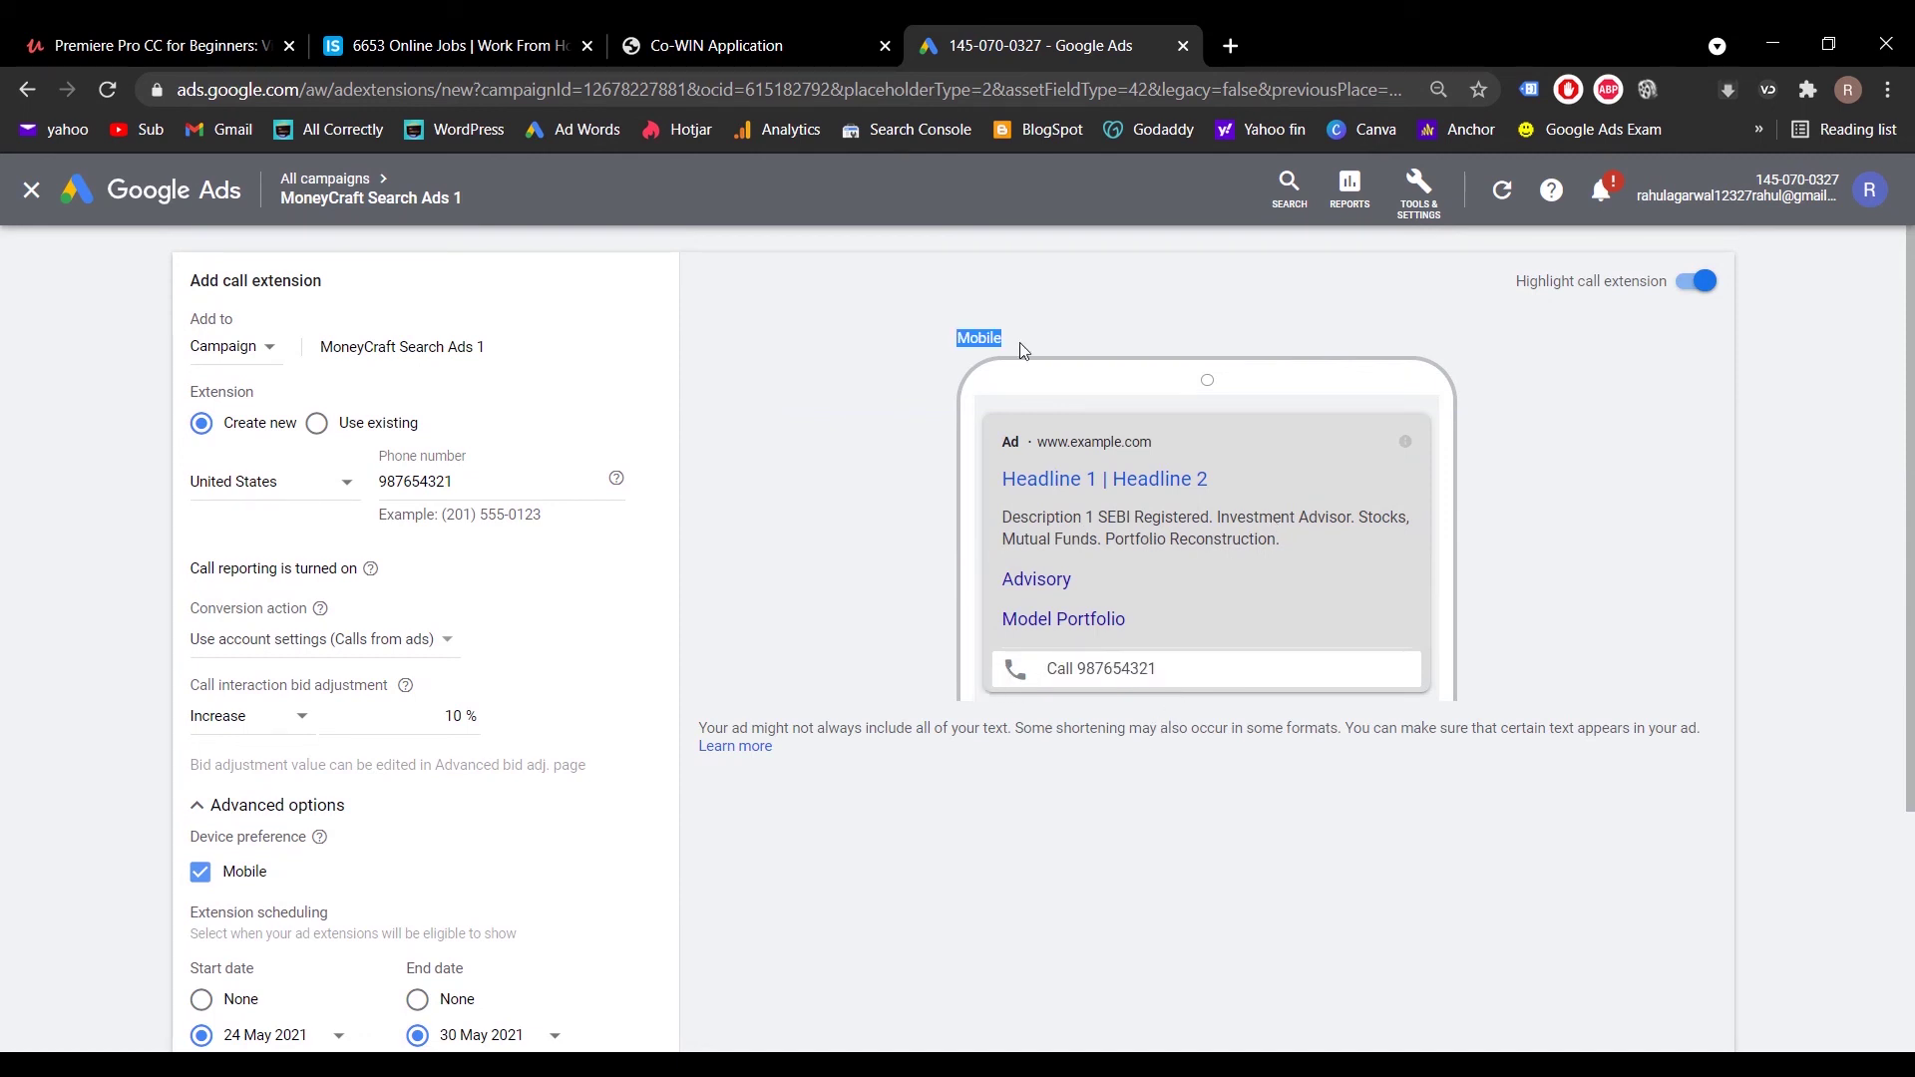
Step: Inspect the phone number in the desktop ad preview by turning the Mobile device preference off, and turn the preference back on
{"action": "left_click", "coordinate": [199, 872]}
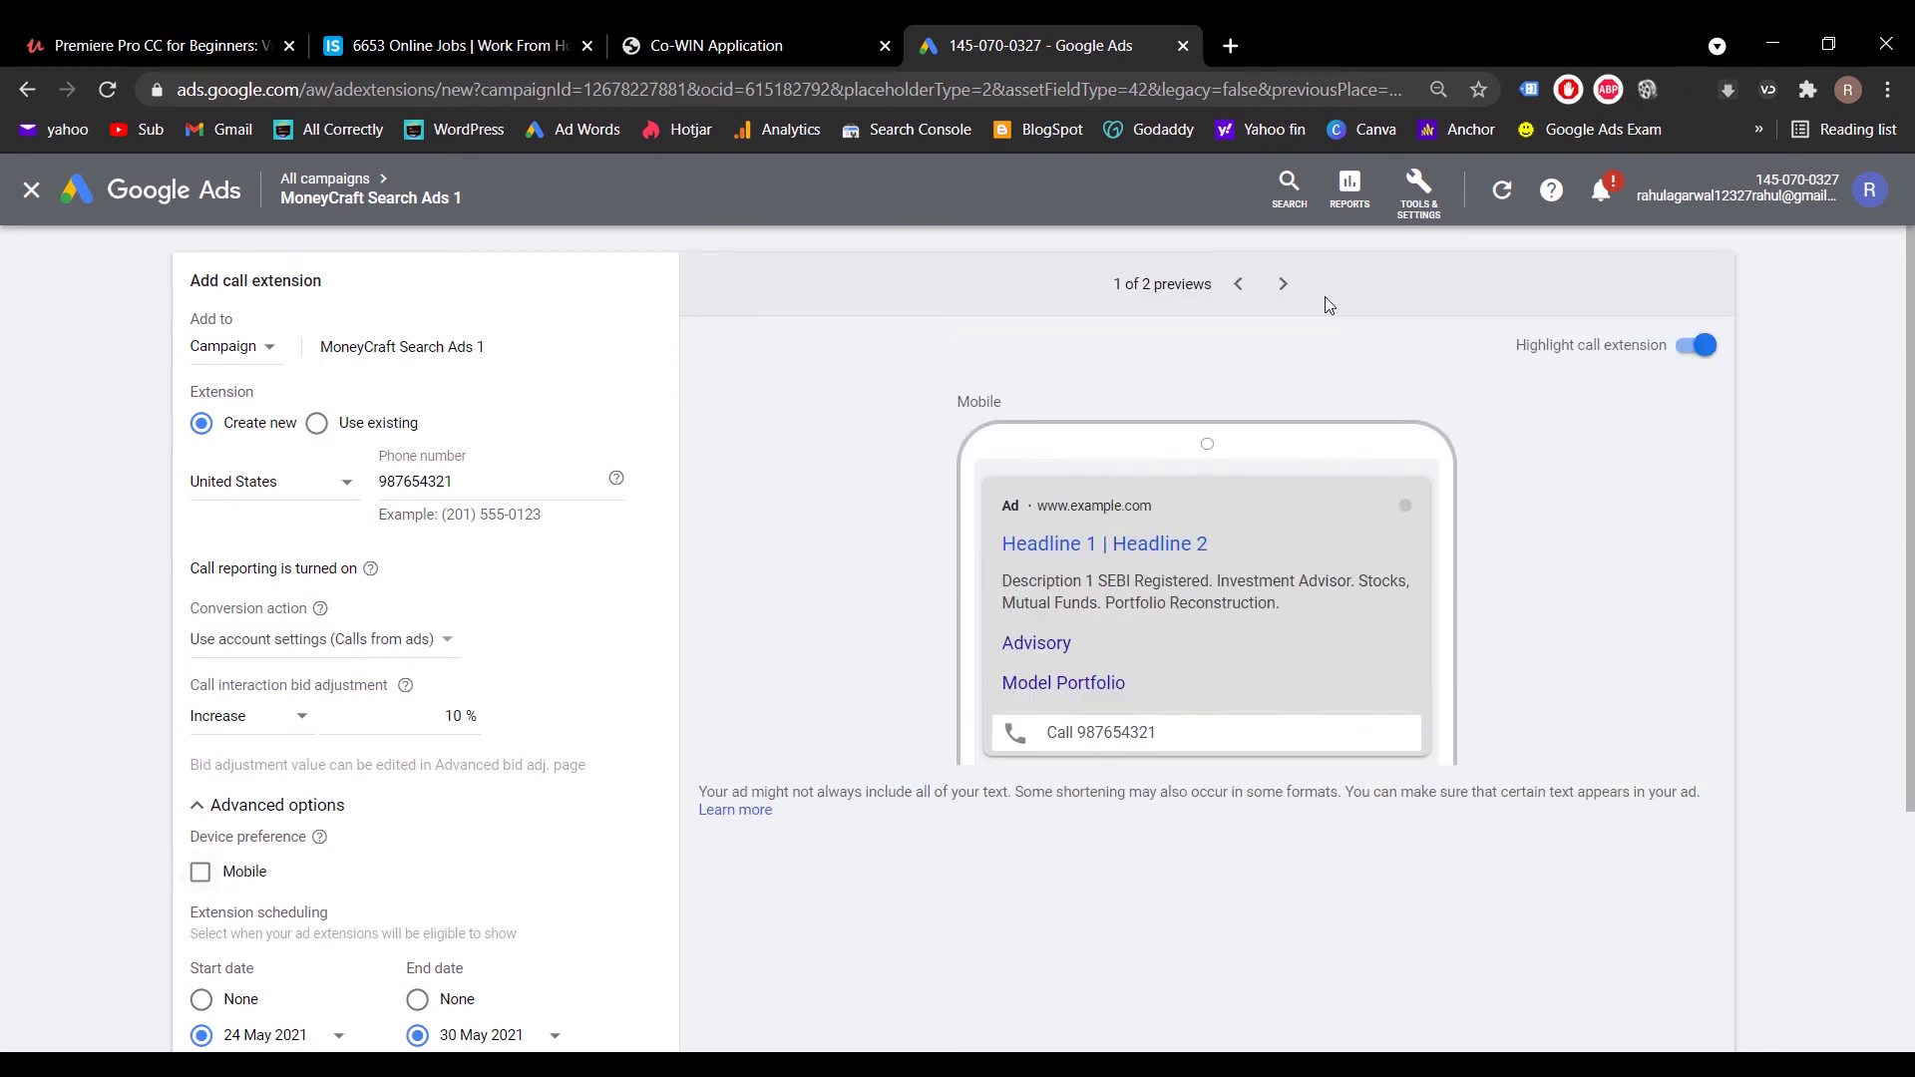
{"action": "left_click", "coordinate": [1283, 284]}
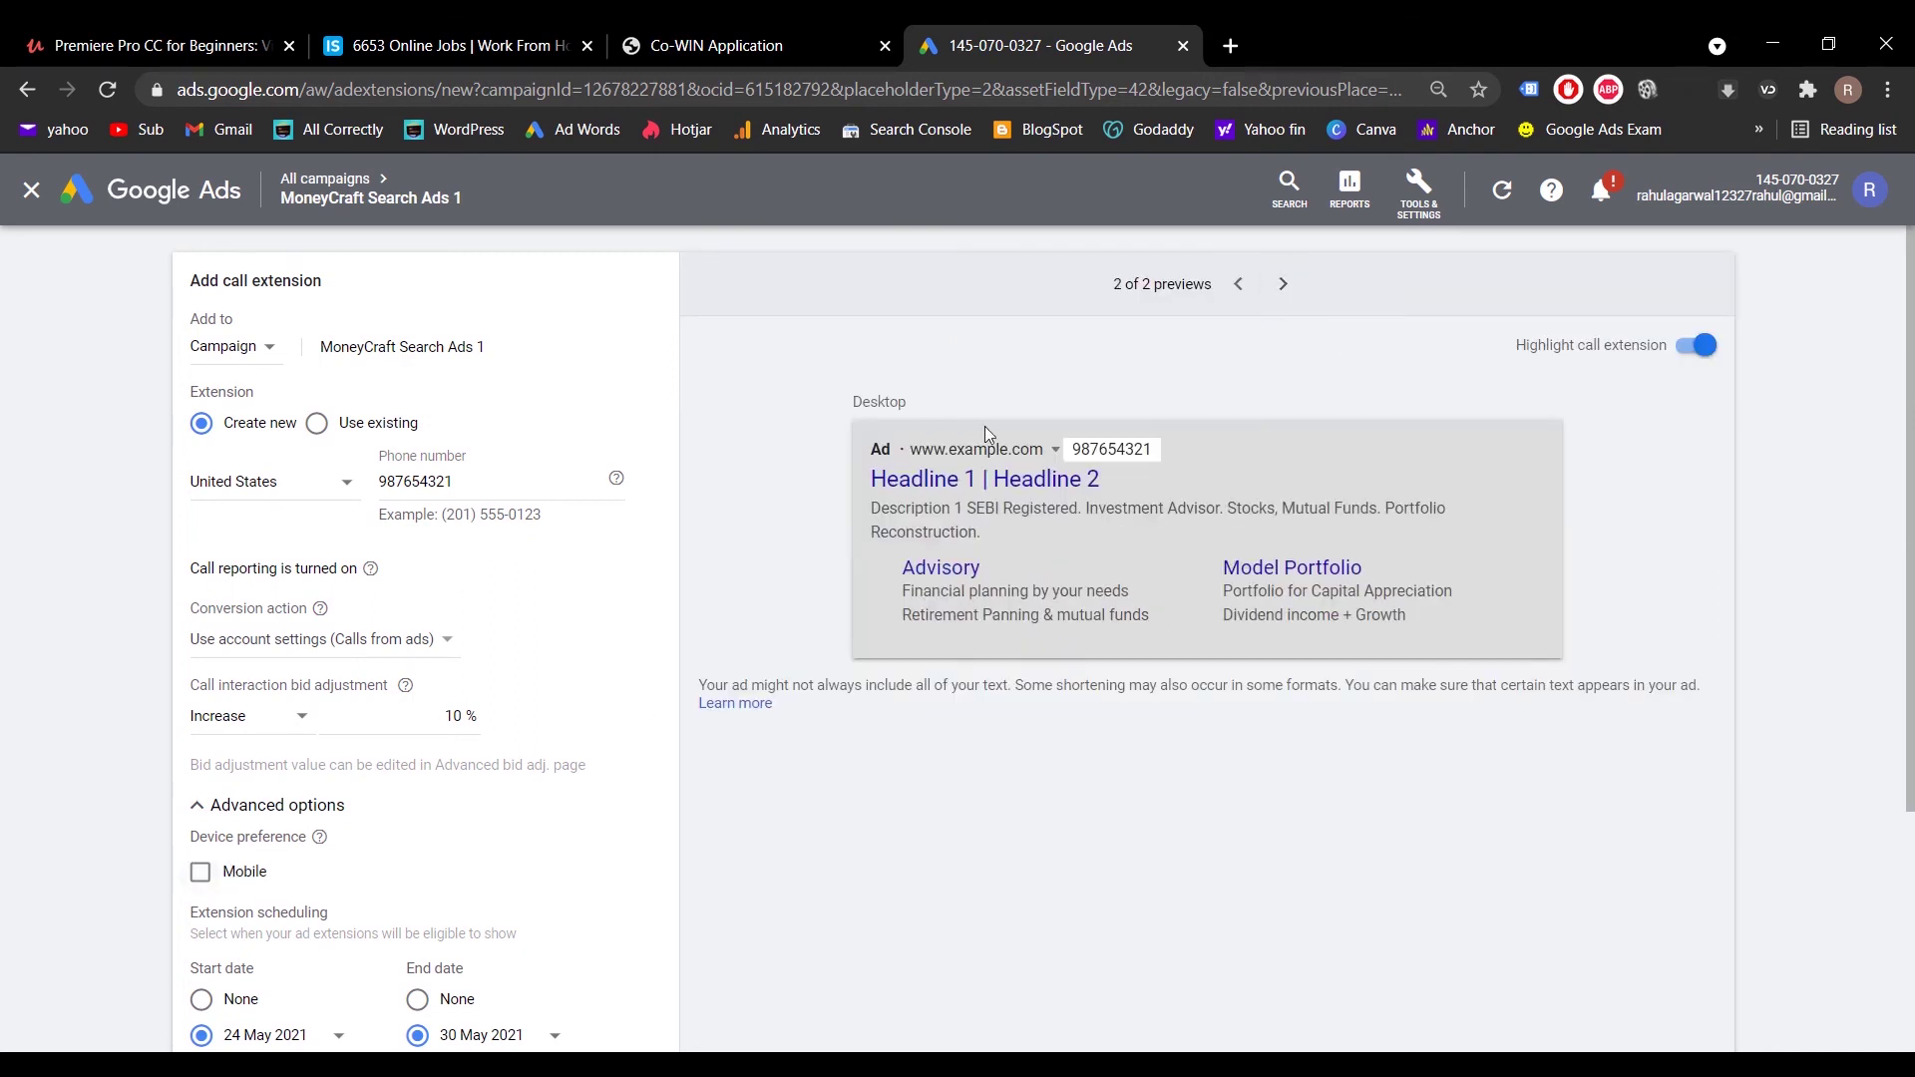
{"action": "left_click_drag", "start_coordinate": [985, 427], "coordinate": [1164, 455]}
{"action": "left_click", "coordinate": [1163, 455]}
{"action": "left_click", "coordinate": [205, 872]}
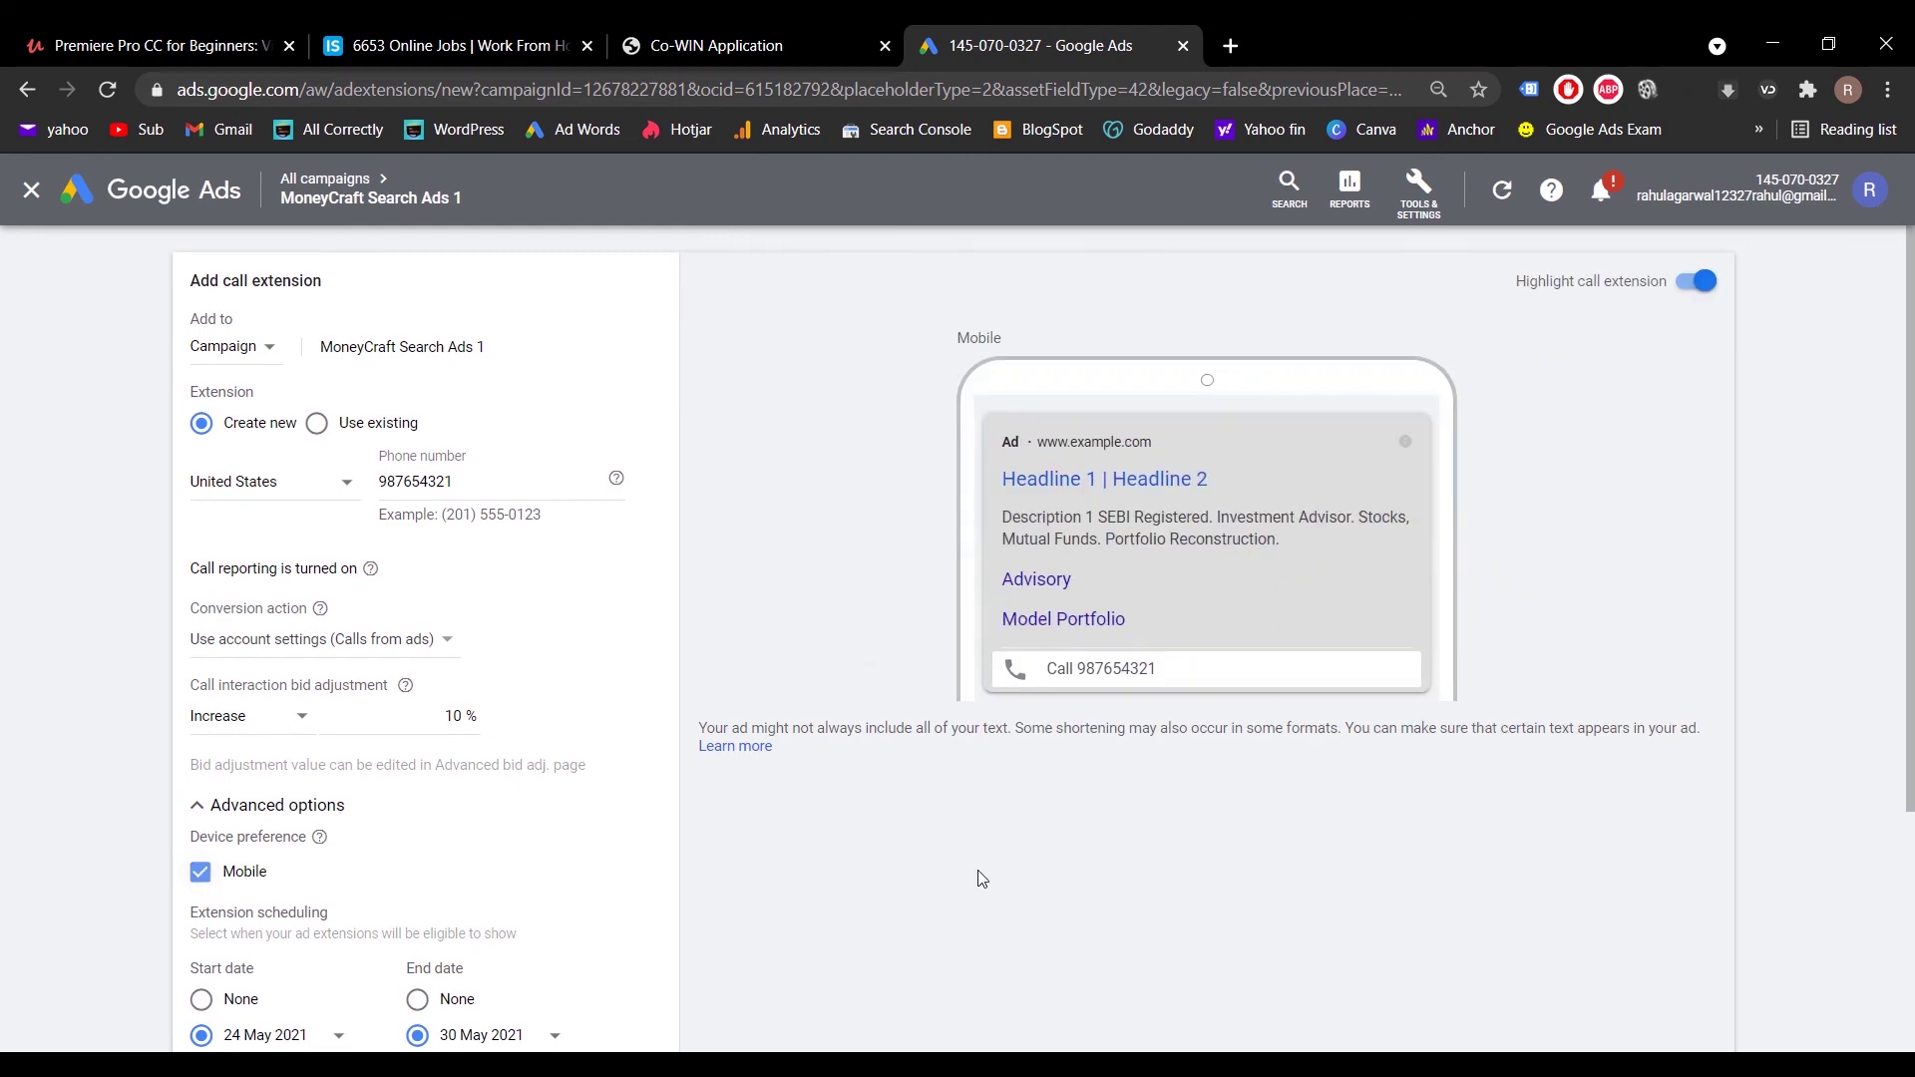
Step: Save the new call extension for the MoneyCraft Search Ads 1 campaign
{"action": "scroll", "coordinate": [982, 878], "scroll_direction": "down", "scroll_amount": 3}
{"action": "left_click", "coordinate": [198, 960]}
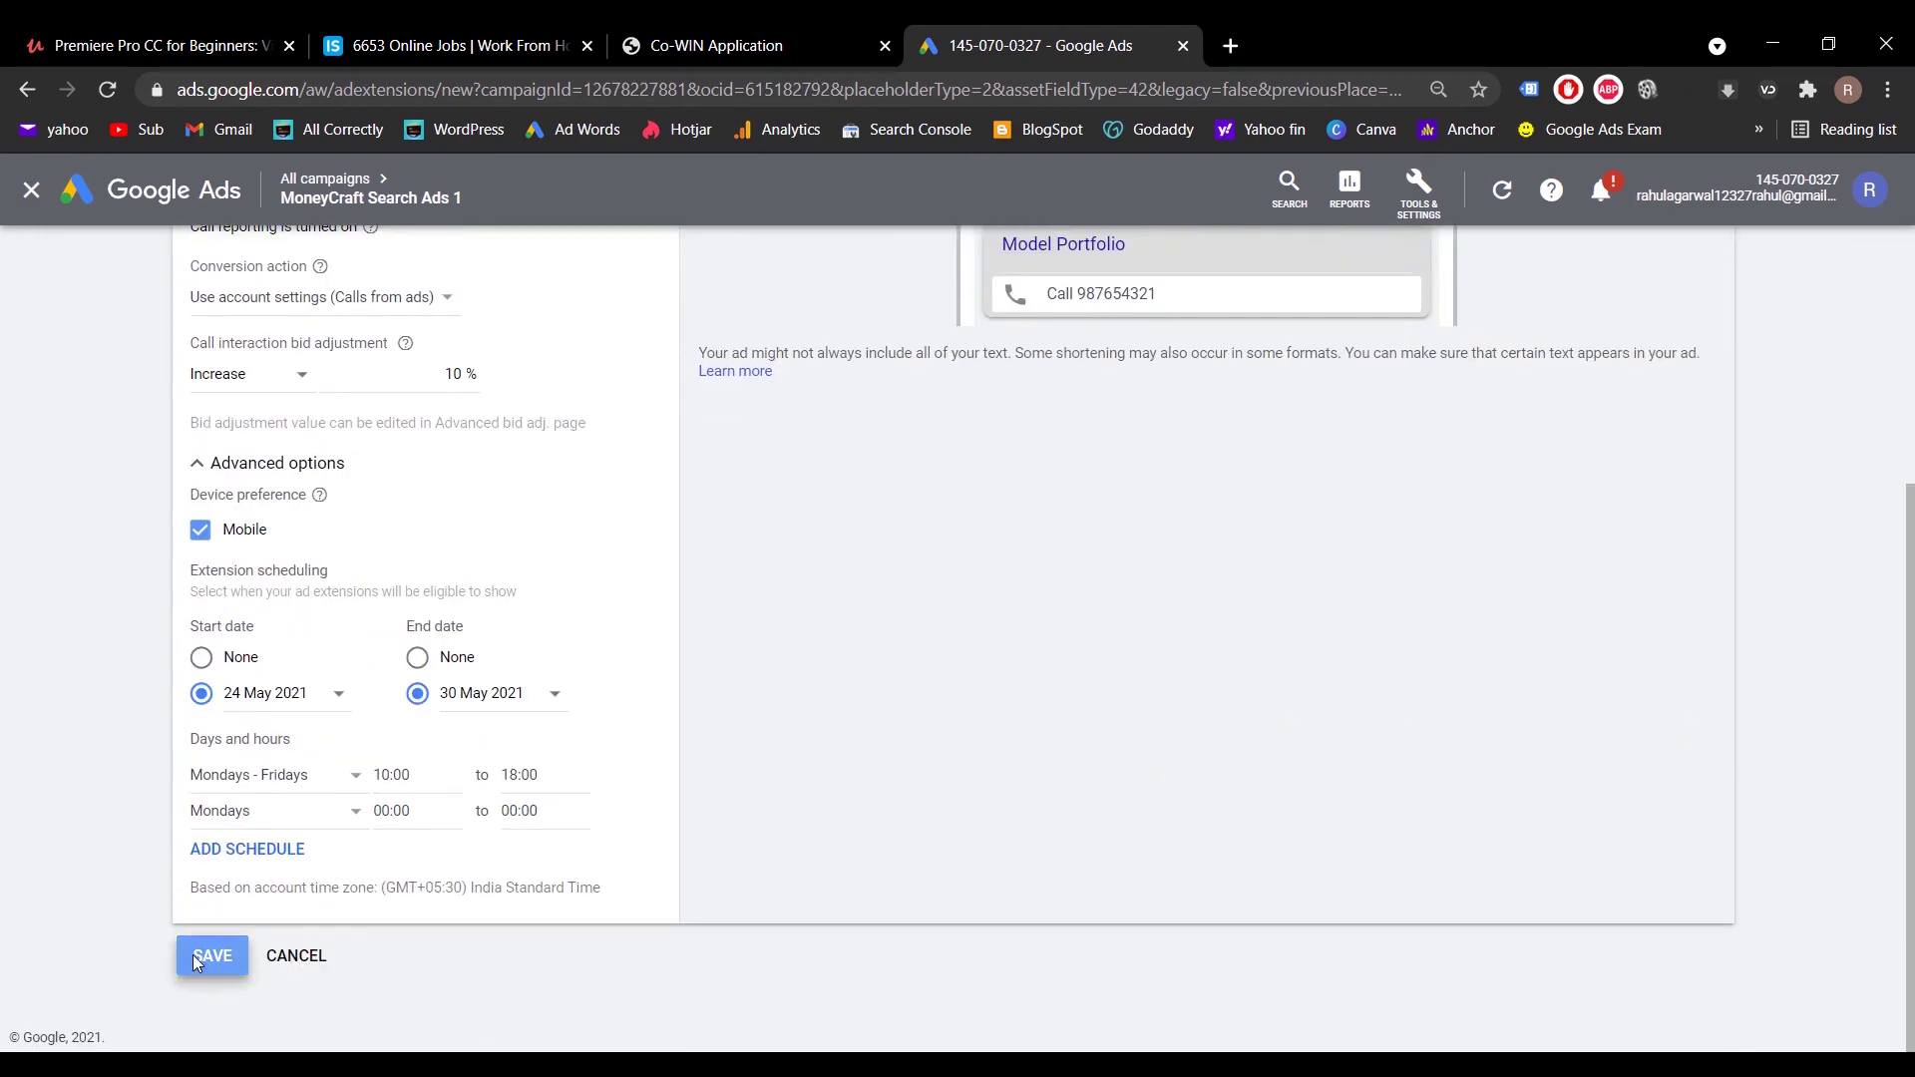